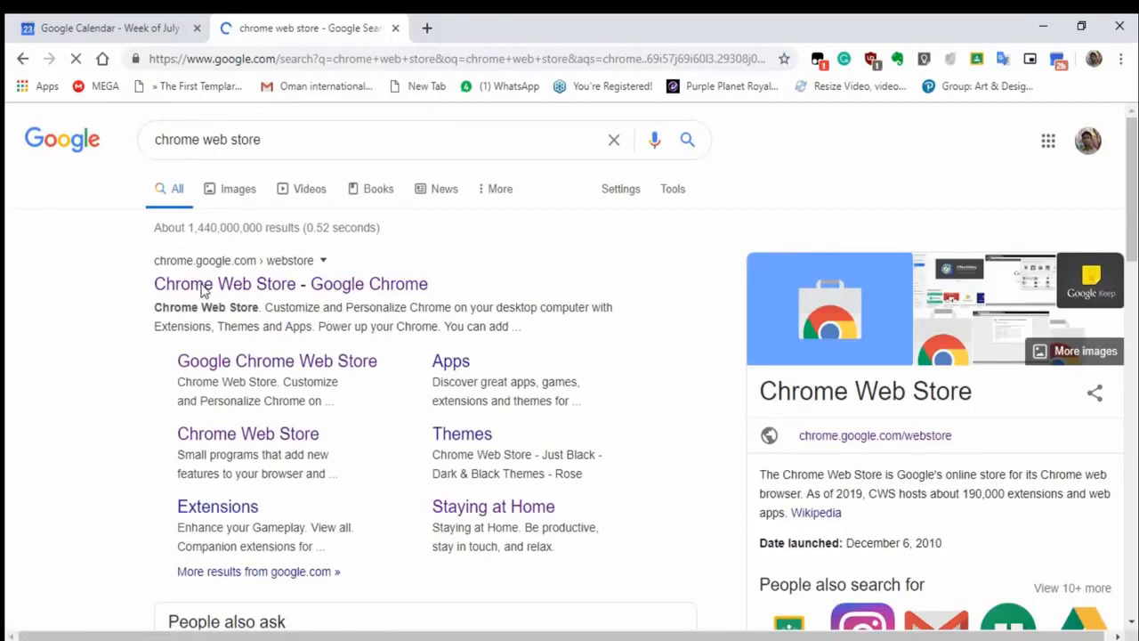
# Open the Chrome Web Store and search its extensions for "meet attendance".
pyautogui.click(235, 286)
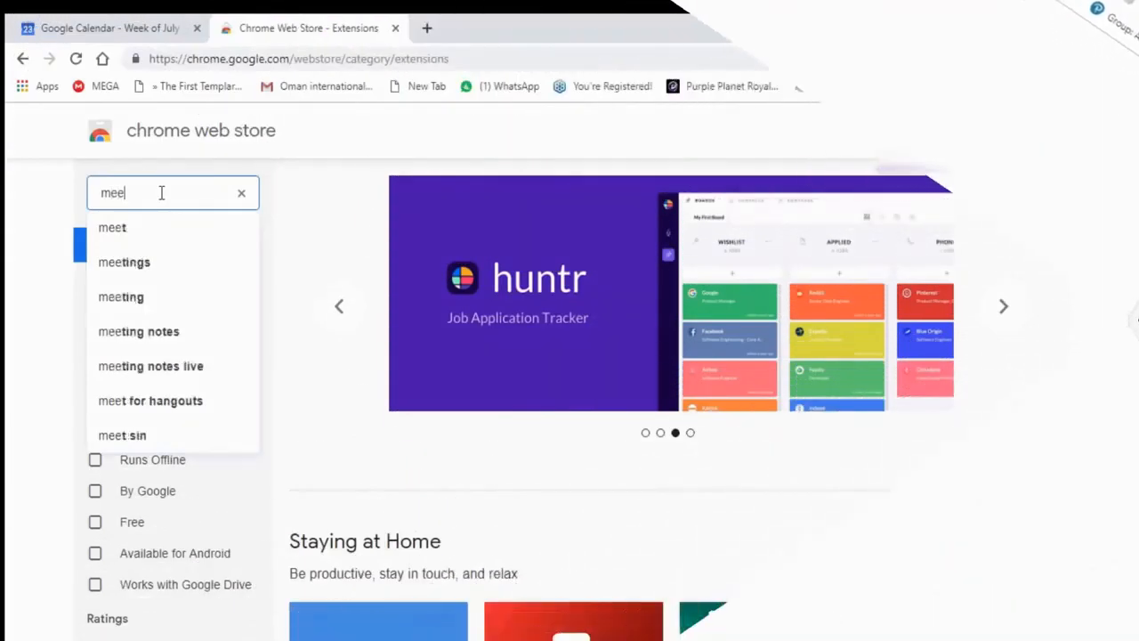
pyautogui.write('t ')
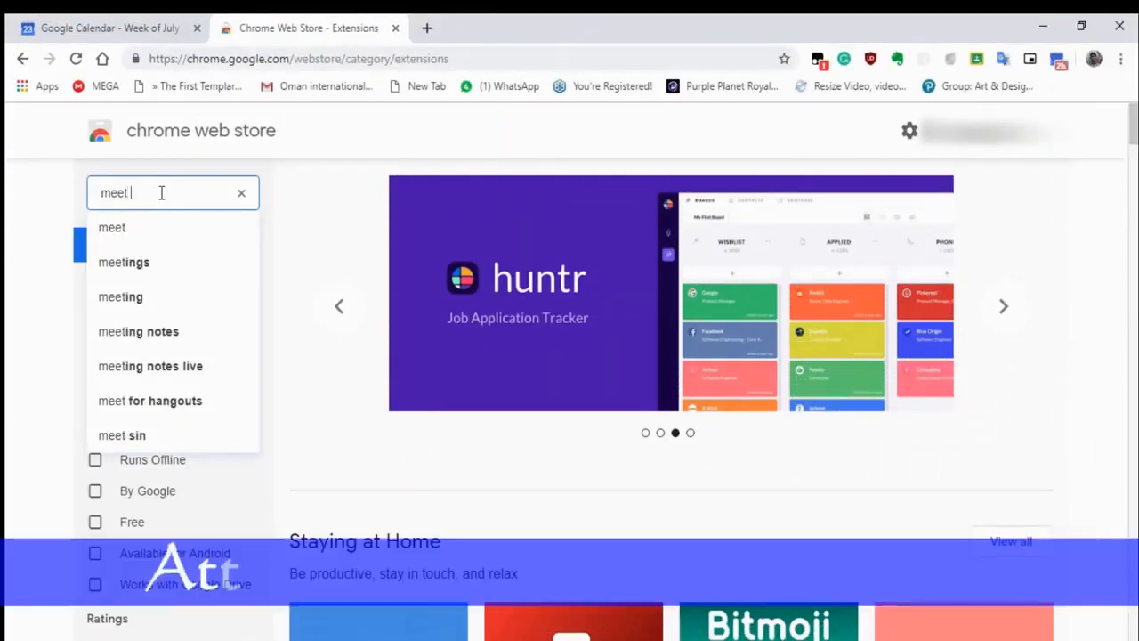
pyautogui.write('a')
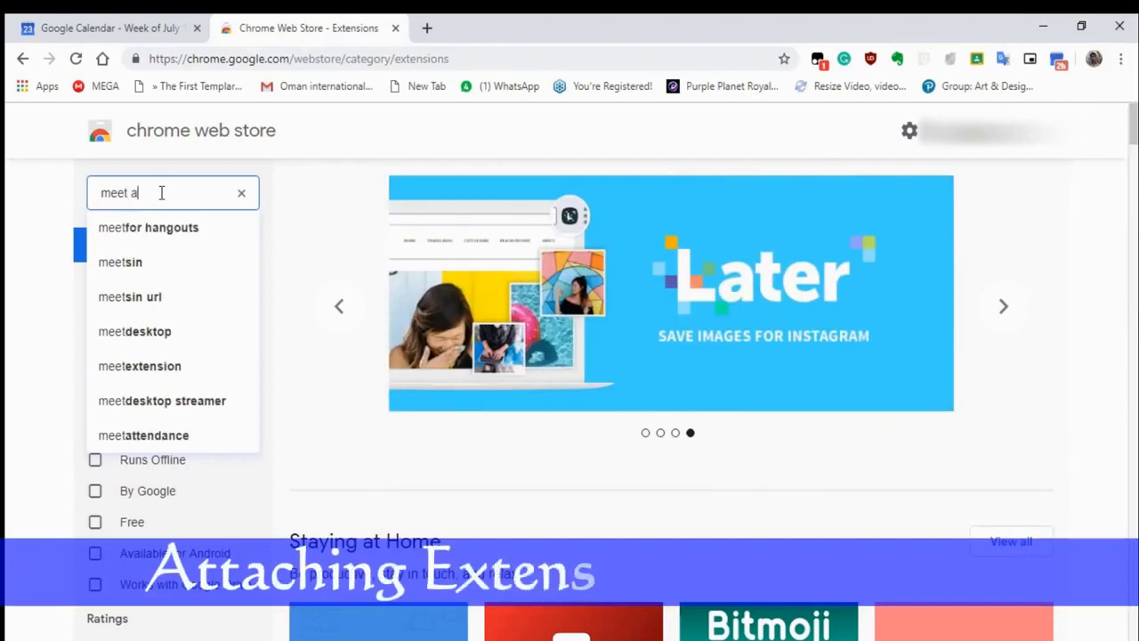
pyautogui.write('tt')
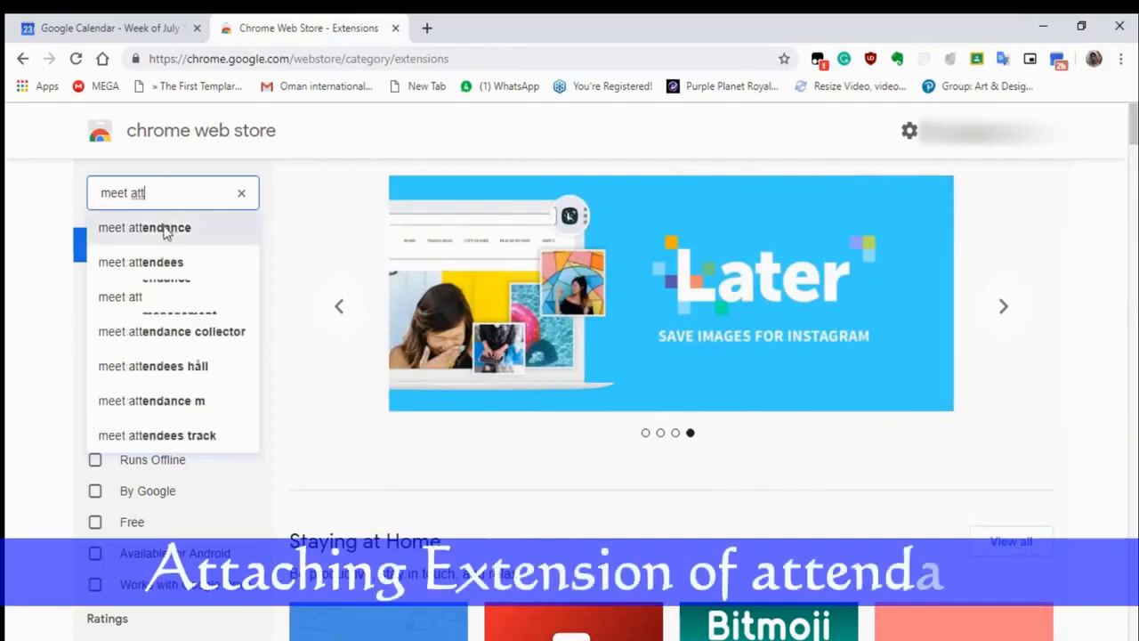
pyautogui.click(164, 229)
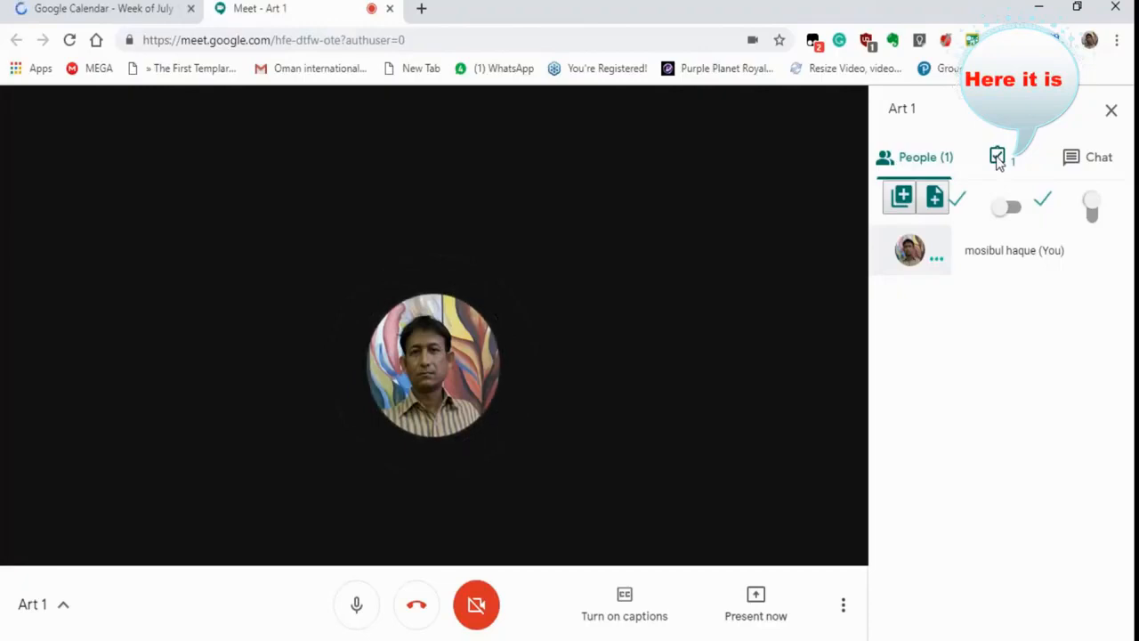
# Open the attendance extension's view in the Art 1 Meet call.
pyautogui.click(998, 157)
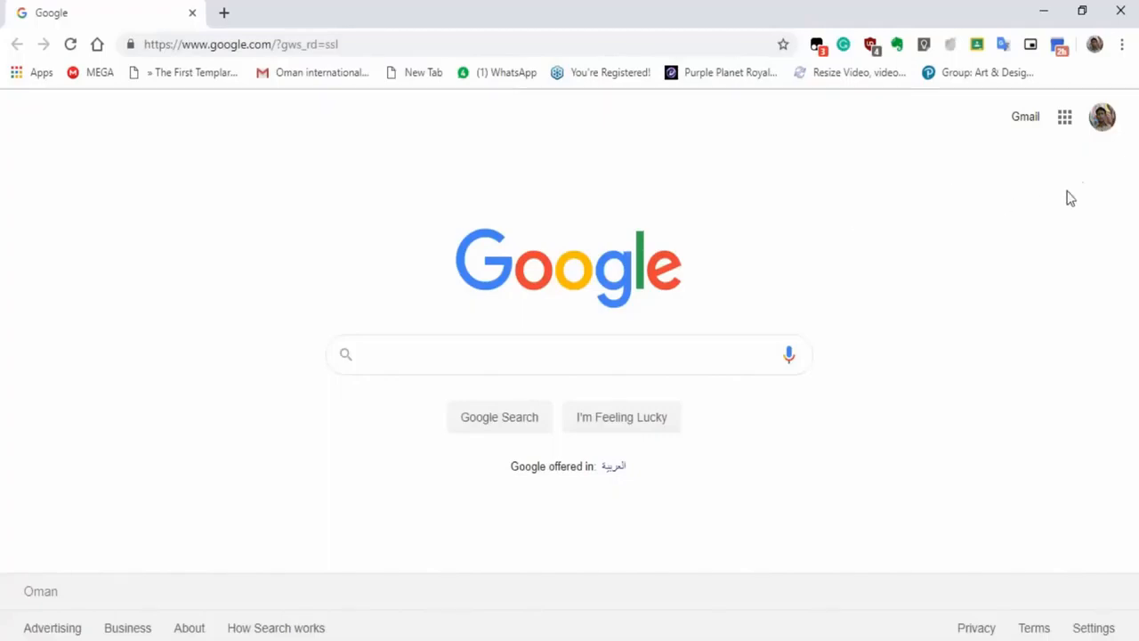
# Open Google Calendar from the list of Google apps.
pyautogui.click(1065, 121)
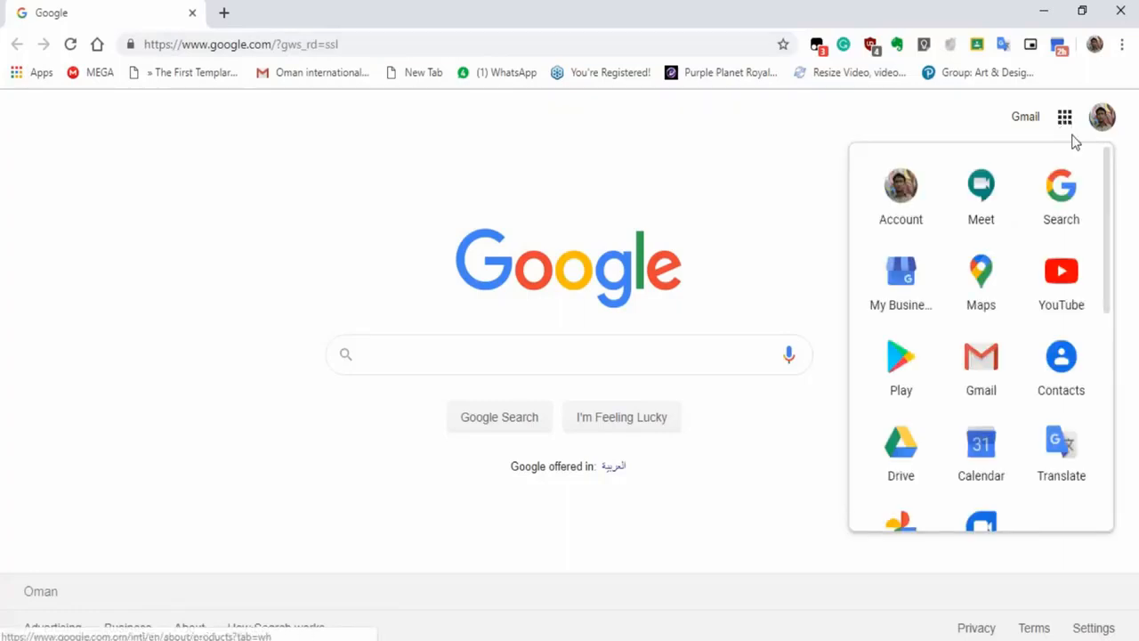
pyautogui.moveTo(1106, 225); pyautogui.dragTo(1107, 288)
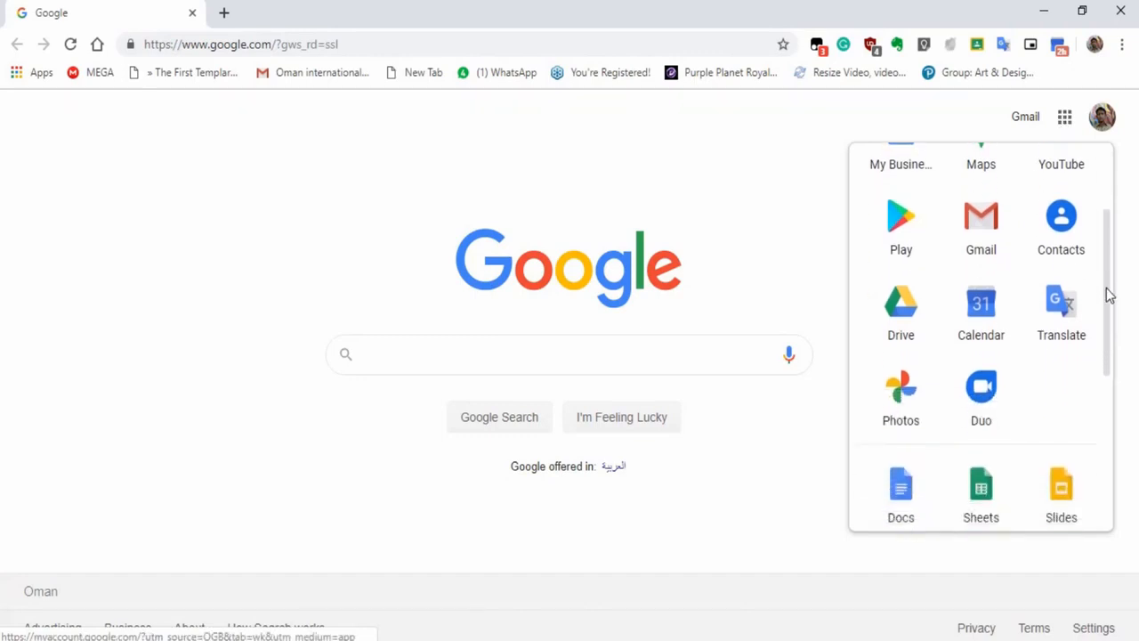
pyautogui.click(982, 313)
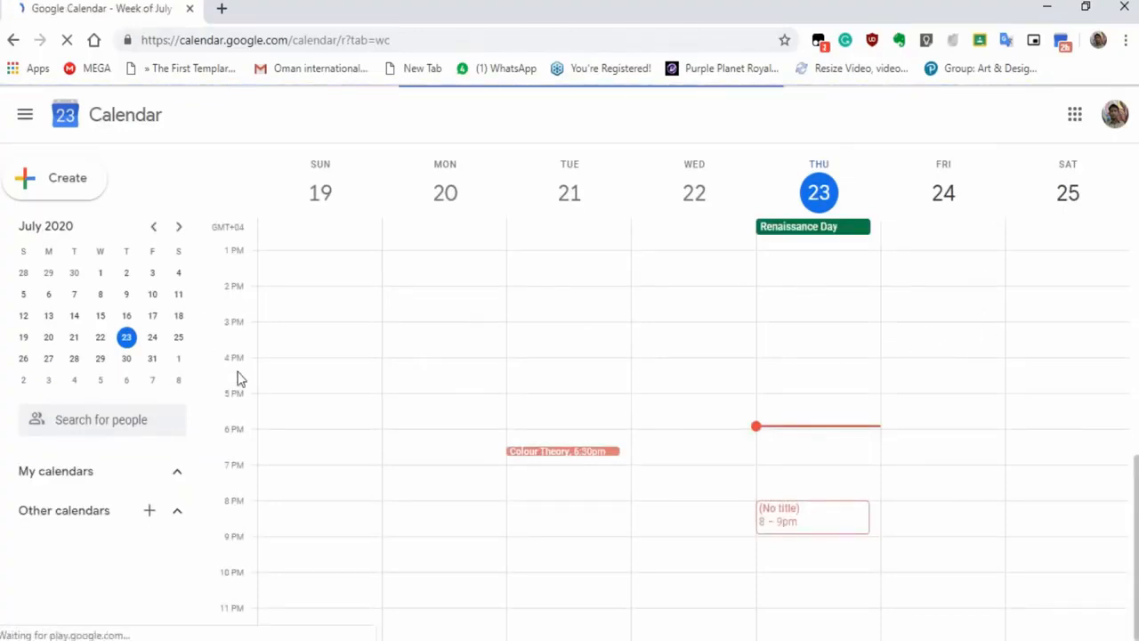
# Create a calendar event titled "Art 1" on July 24, 2020 and set its end time to 6:15pm.
pyautogui.click(153, 345)
pyautogui.click(69, 183)
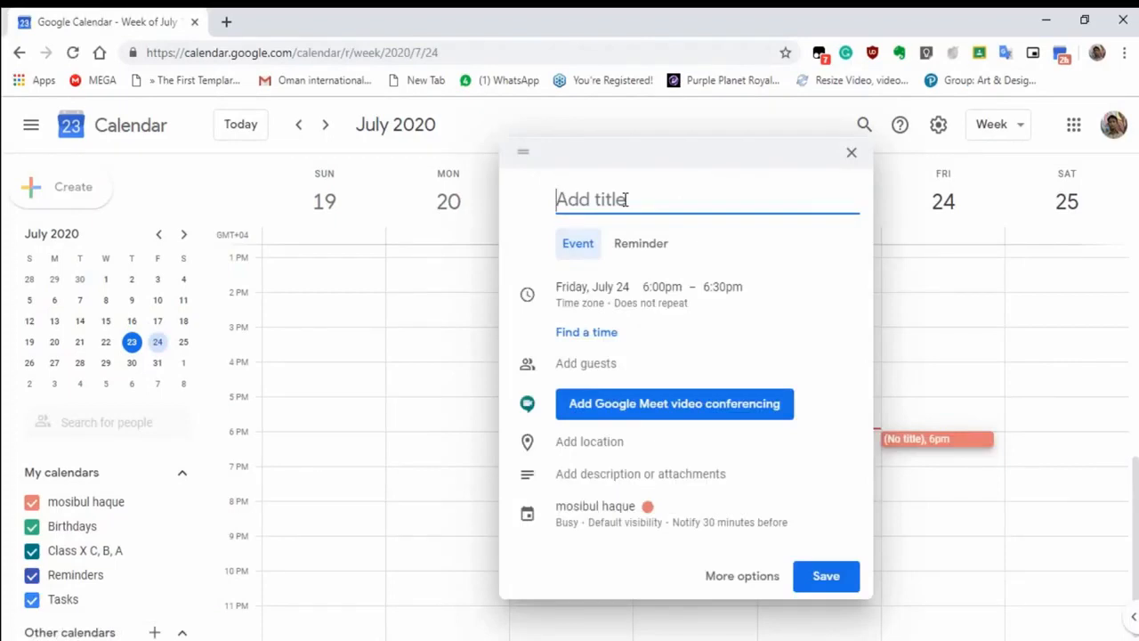
pyautogui.write('Art 1')
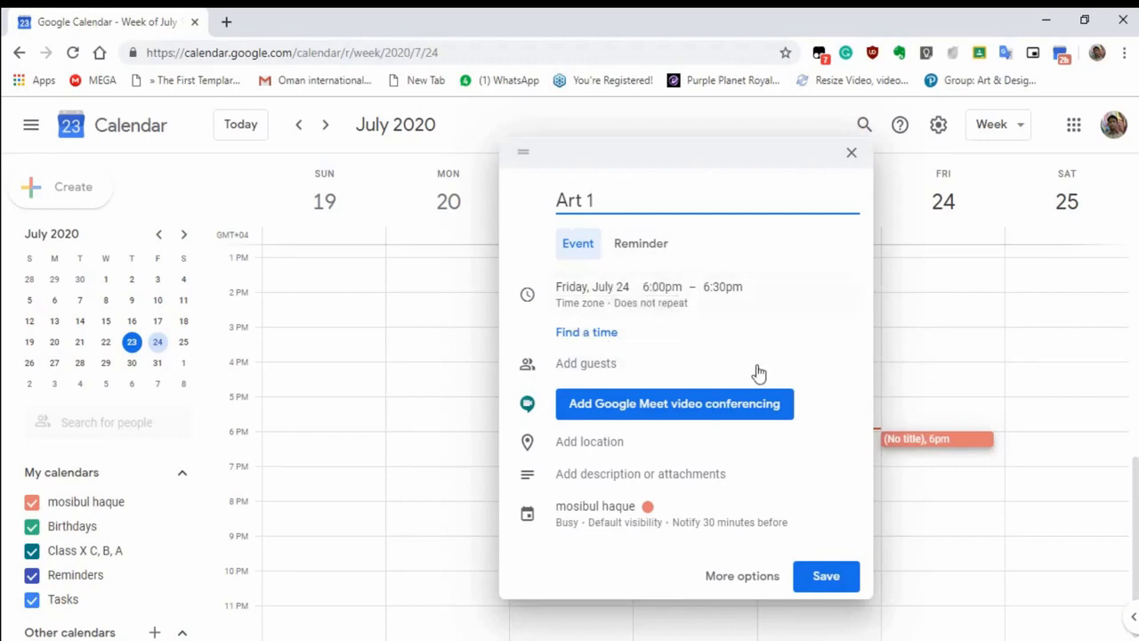
pyautogui.click(724, 288)
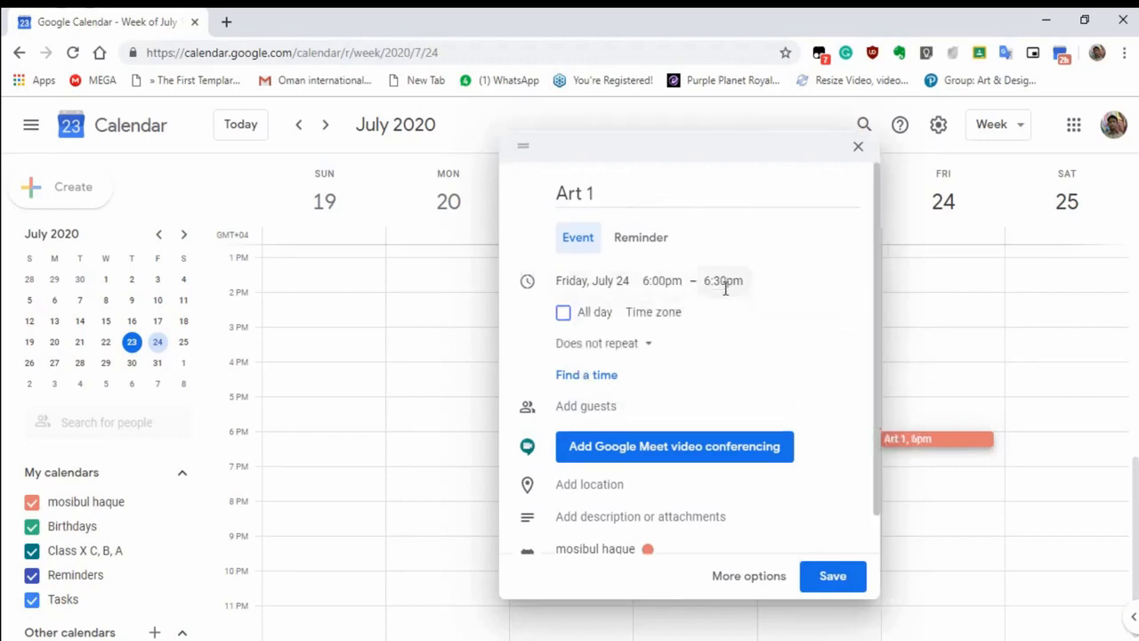
pyautogui.click(730, 356)
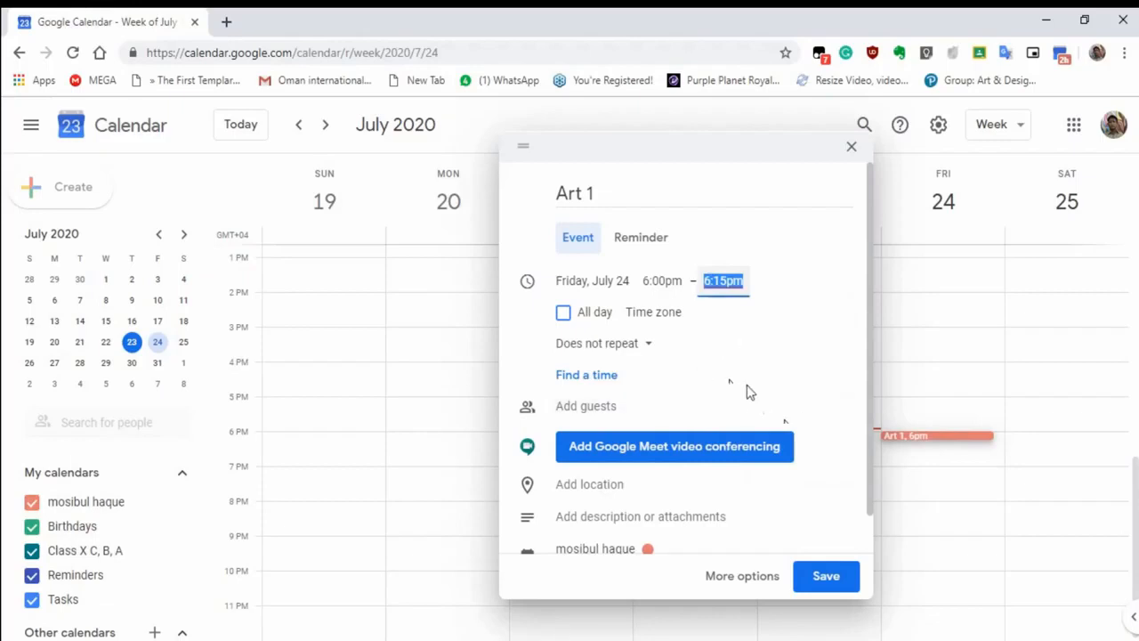
# Find a contact by the first letters of the name and add them as a guest to the Art 1 event.
pyautogui.click(584, 411)
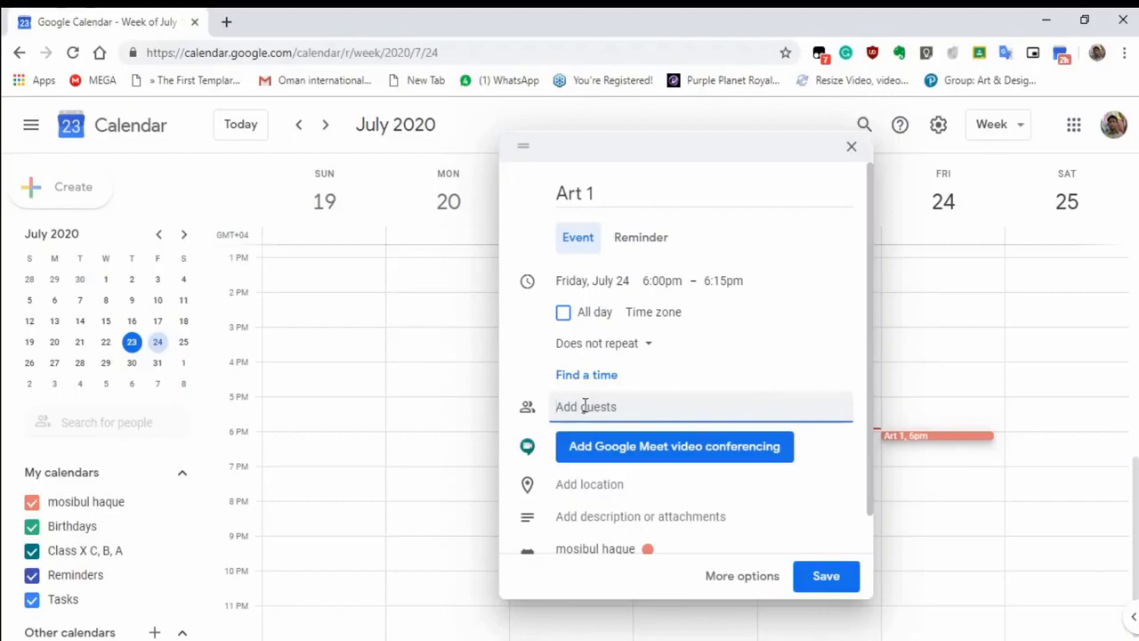
pyautogui.write('r')
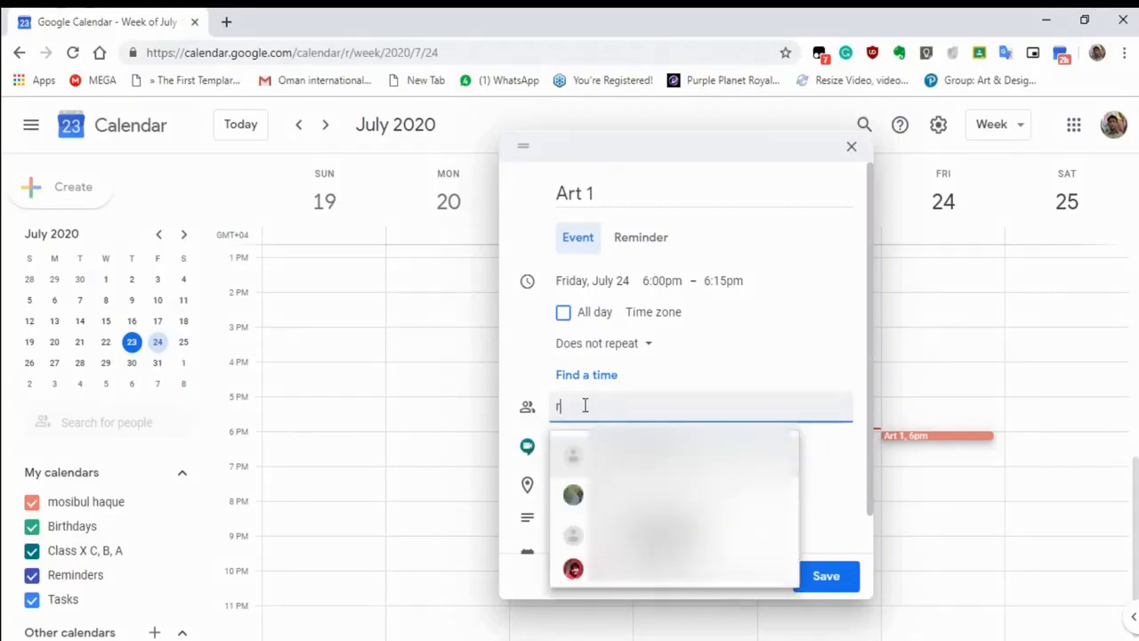
pyautogui.write('u')
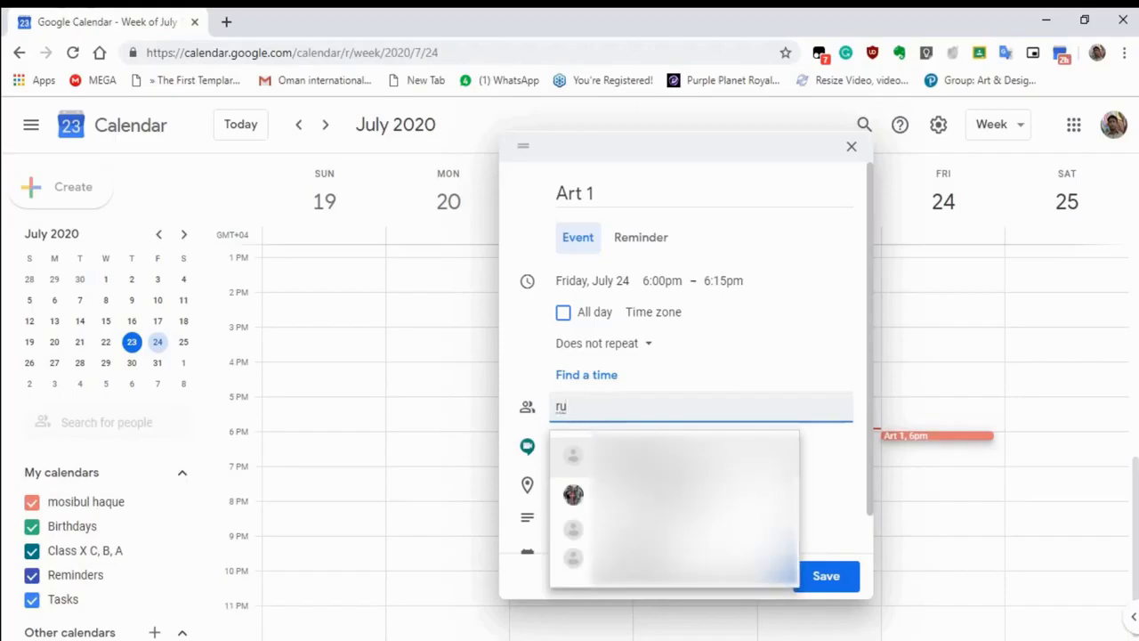
pyautogui.press('Return')
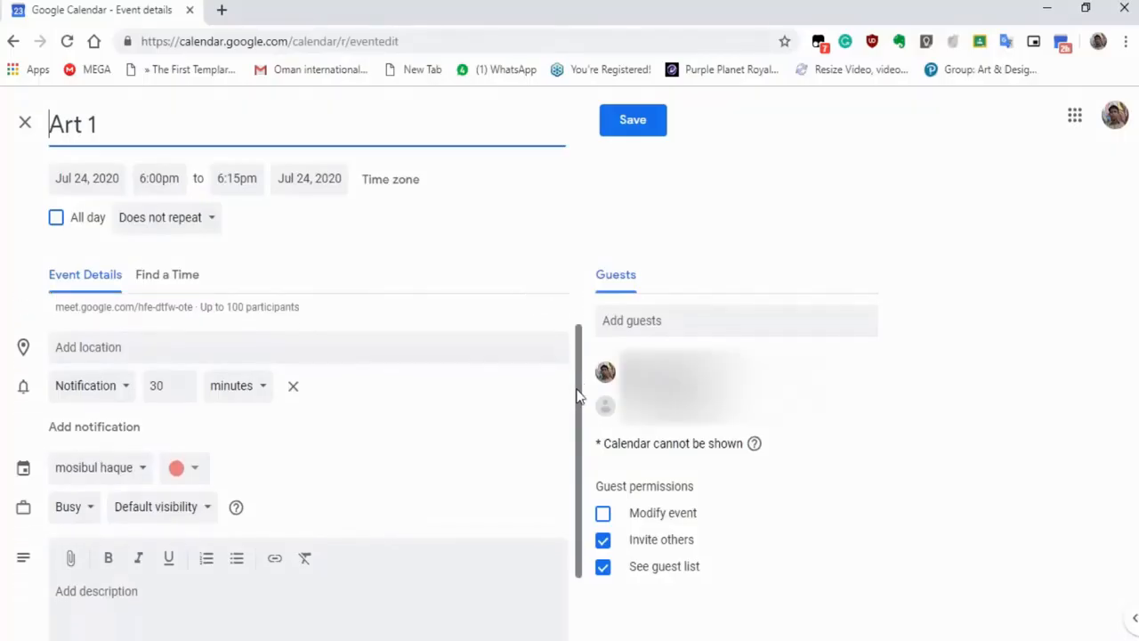
# Upload Art and design-15-04-20.pdf from the 15-4-2020 folder inside VIII-online class-2 month as an attachment to the event description.
pyautogui.moveTo(580, 394); pyautogui.dragTo(579, 433)
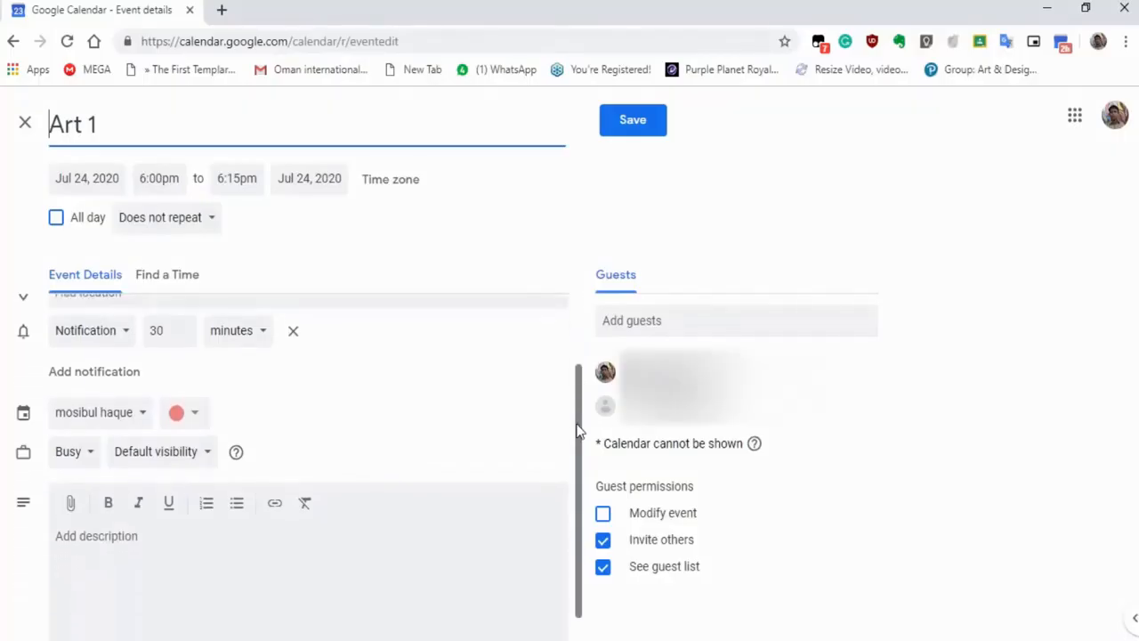
pyautogui.click(71, 503)
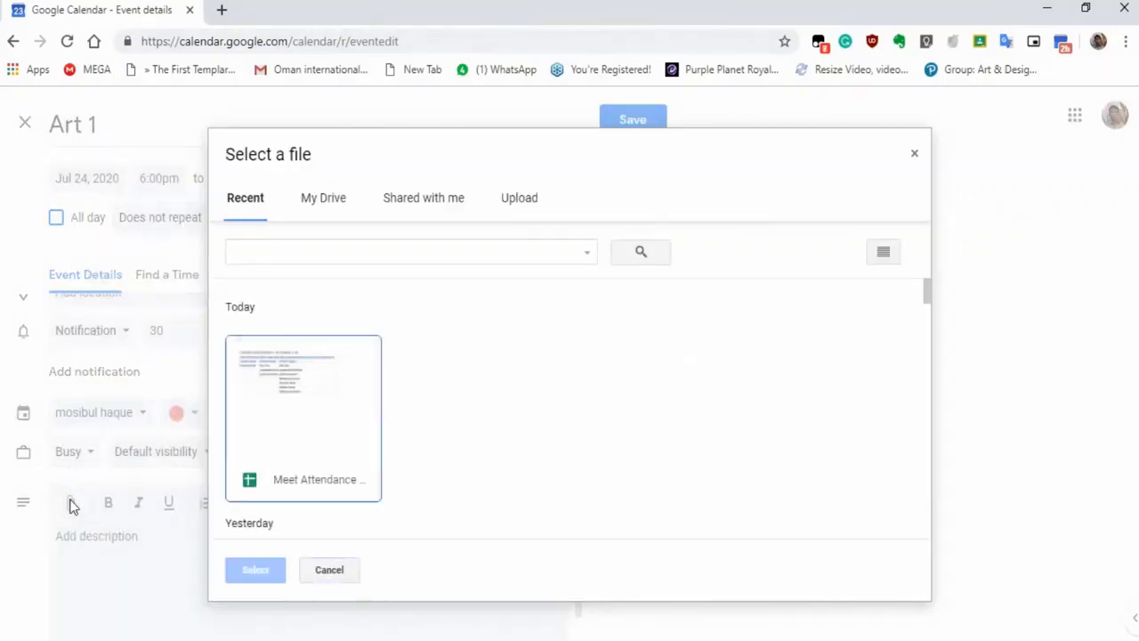
pyautogui.click(514, 199)
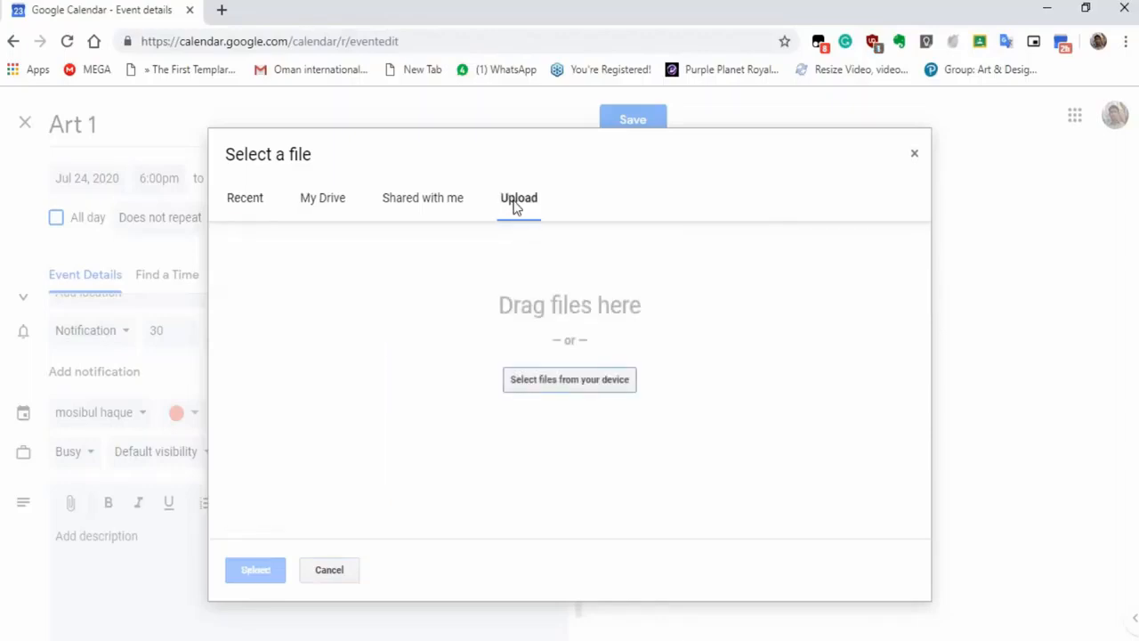
pyautogui.click(533, 384)
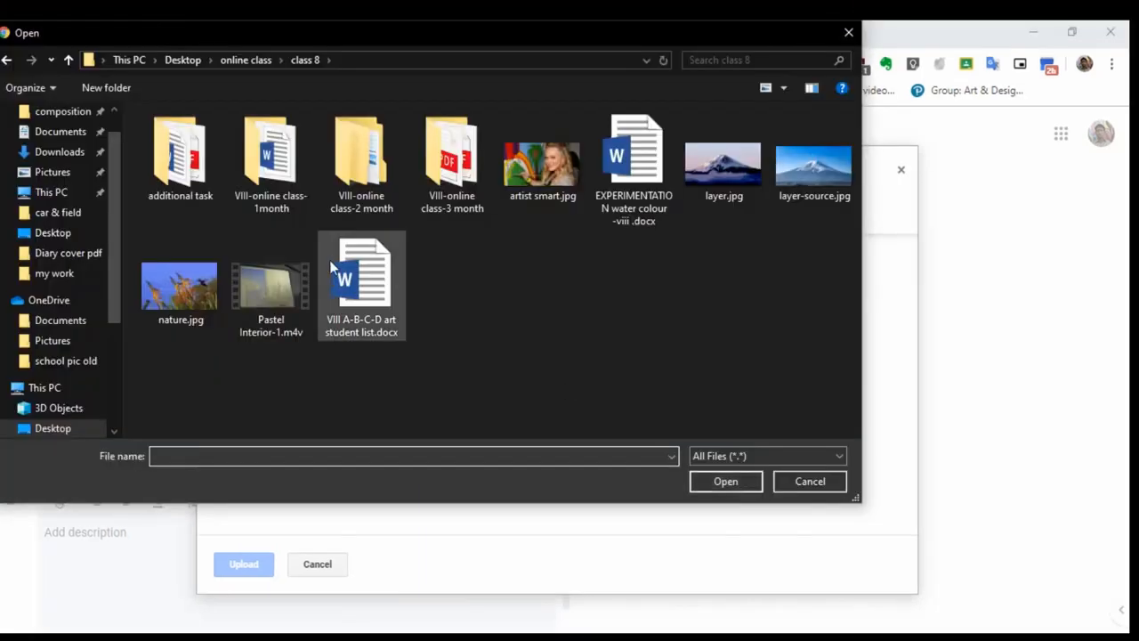
pyautogui.click(353, 172)
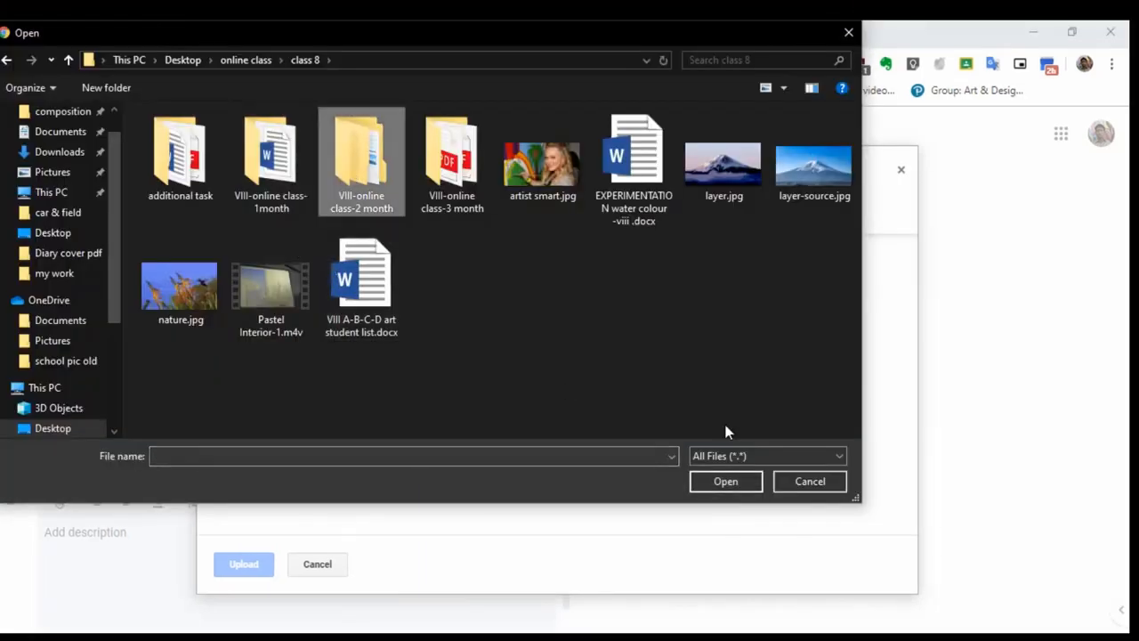
pyautogui.click(712, 485)
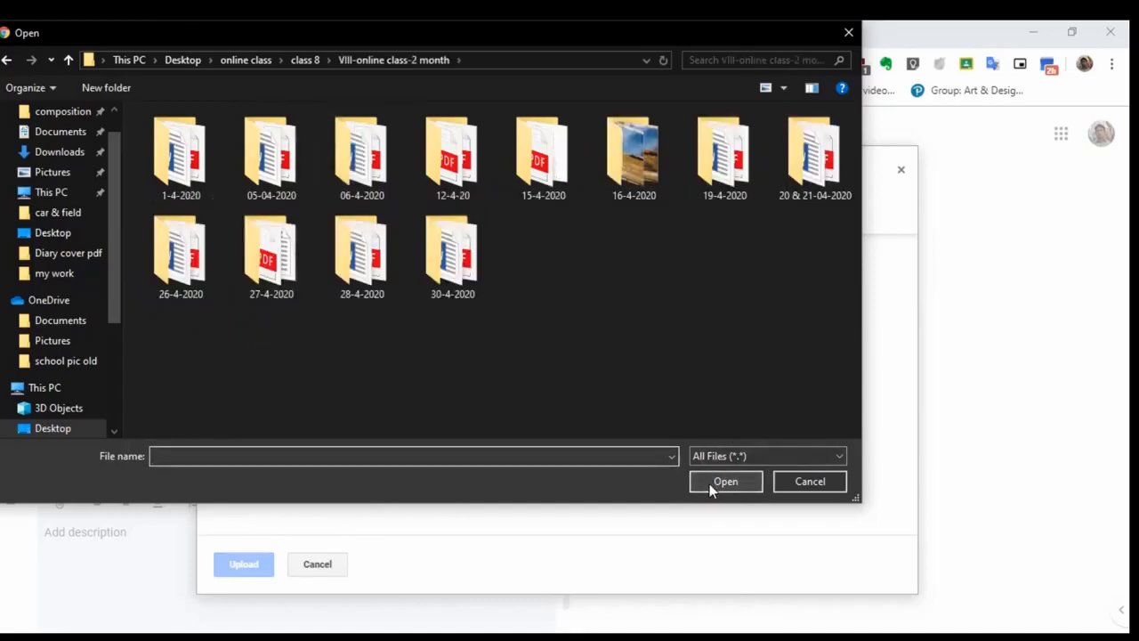
pyautogui.click(525, 172)
pyautogui.click(698, 483)
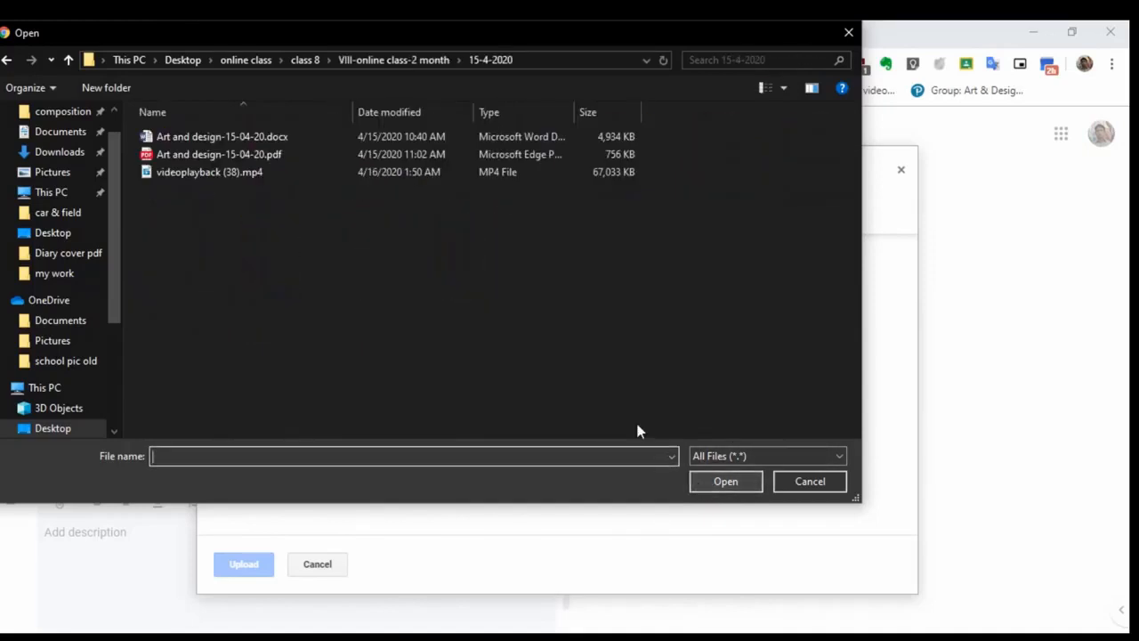
pyautogui.click(202, 154)
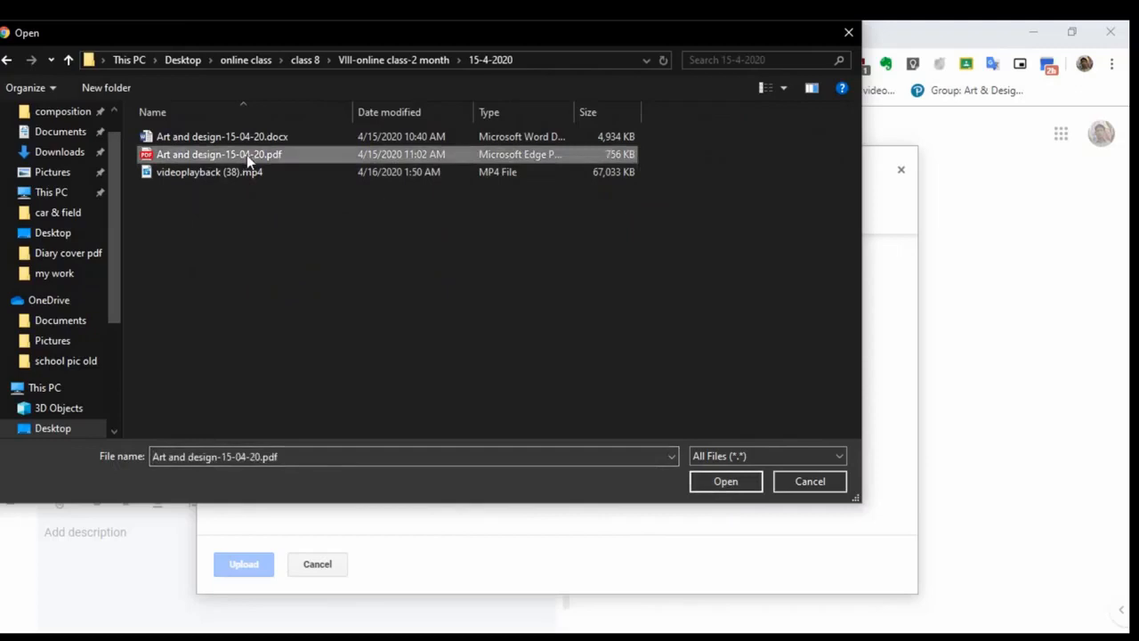
pyautogui.click(725, 485)
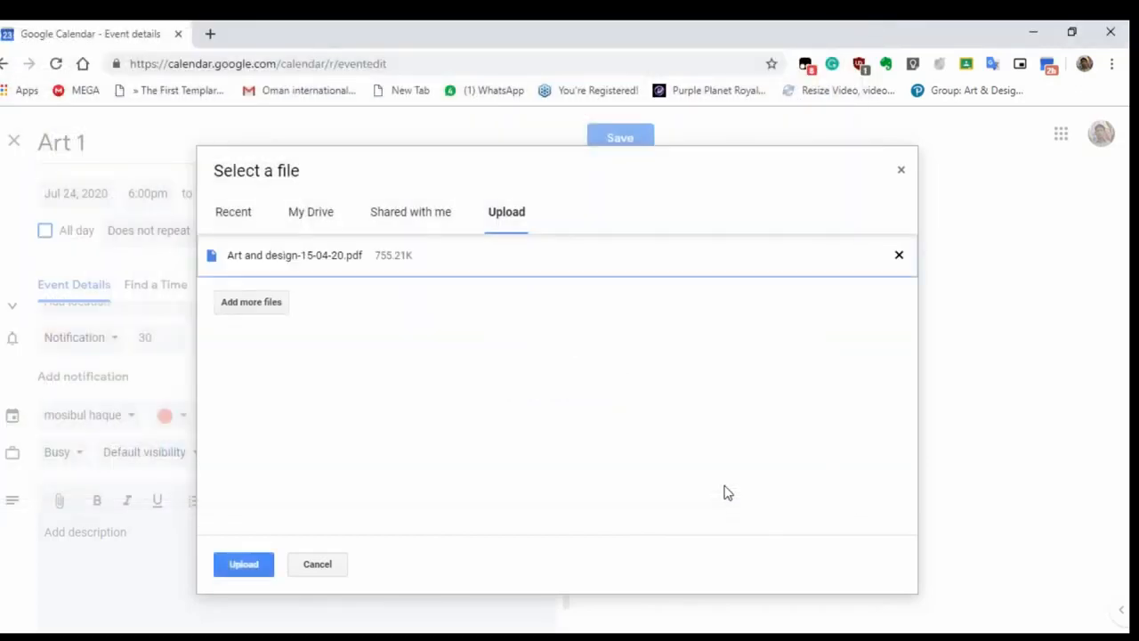
pyautogui.click(246, 564)
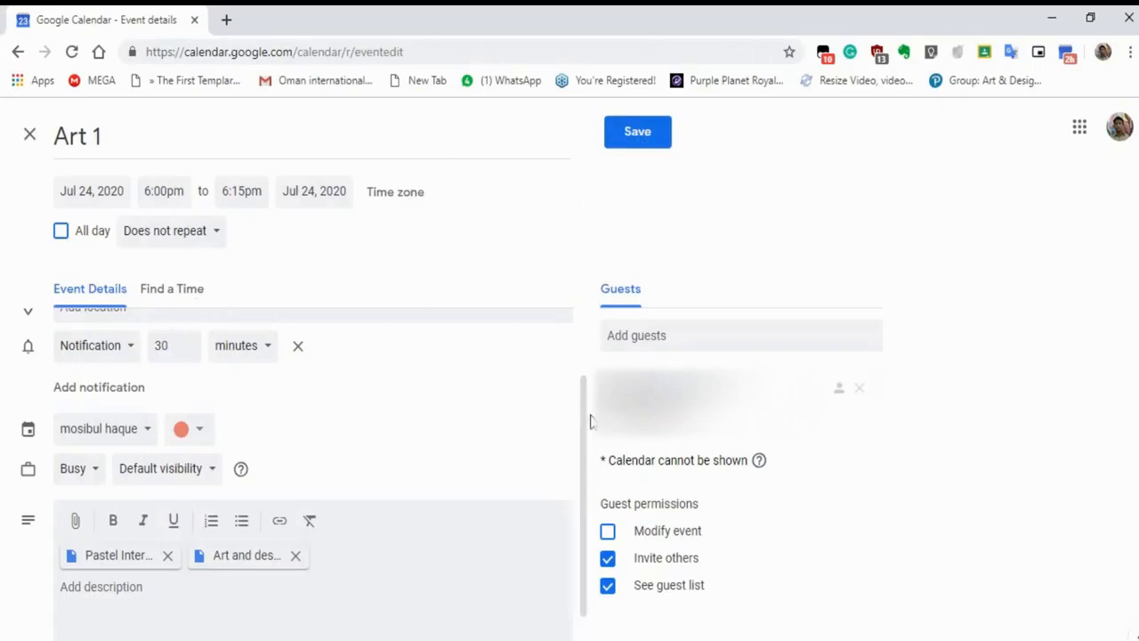
# Set the event's notification to 15 minutes and add a second notification at 10 minutes.
pyautogui.moveTo(585, 419); pyautogui.dragTo(584, 361)
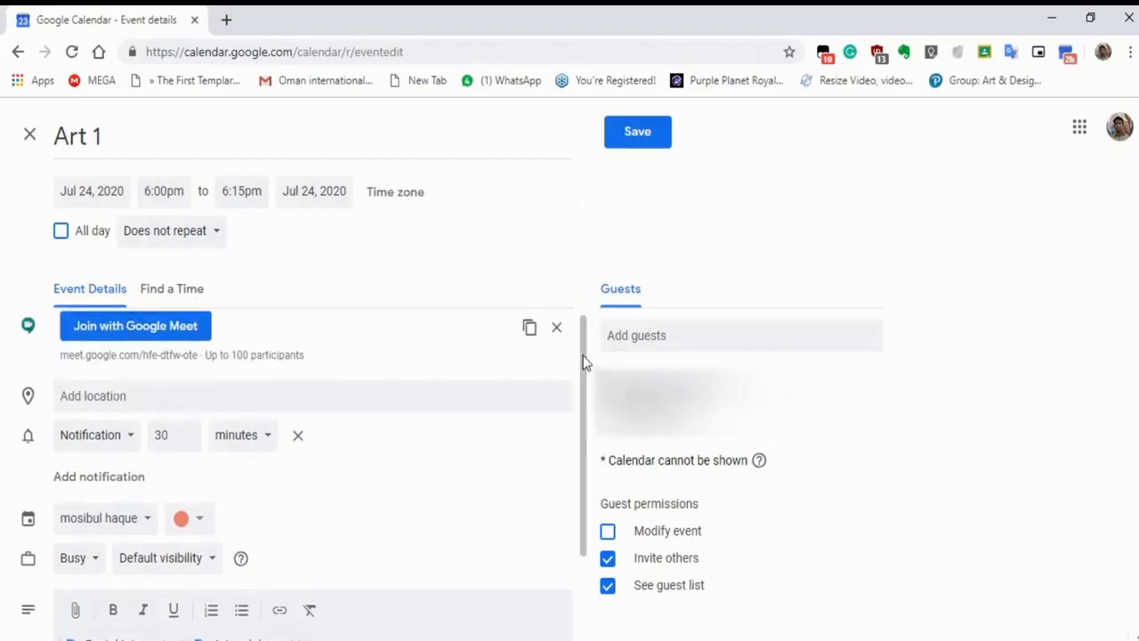
pyautogui.click(268, 437)
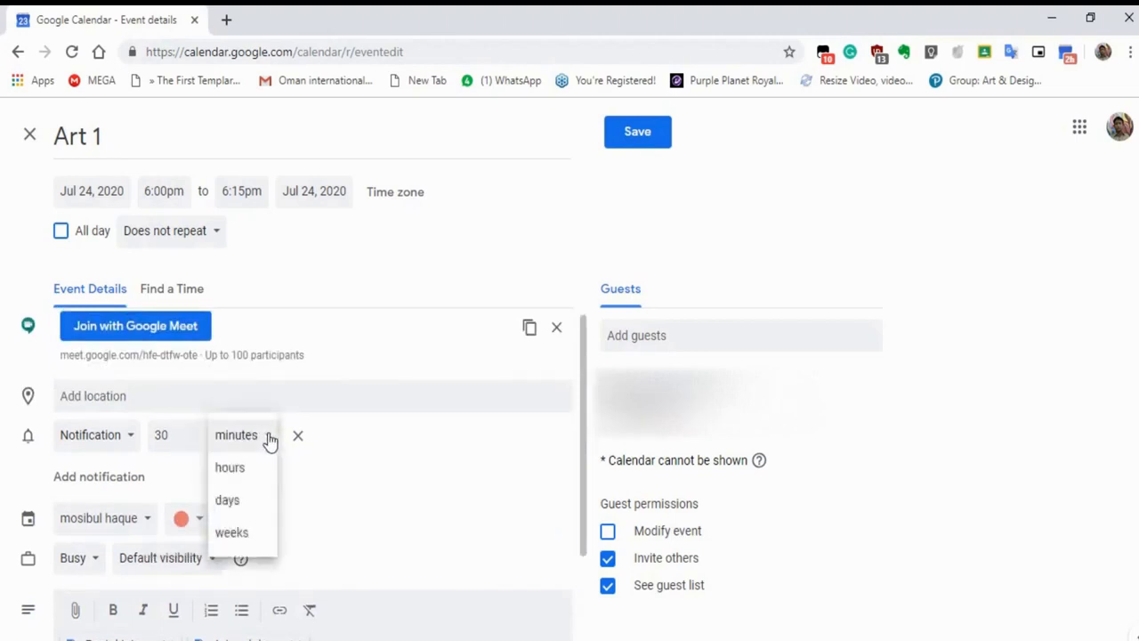
pyautogui.click(268, 436)
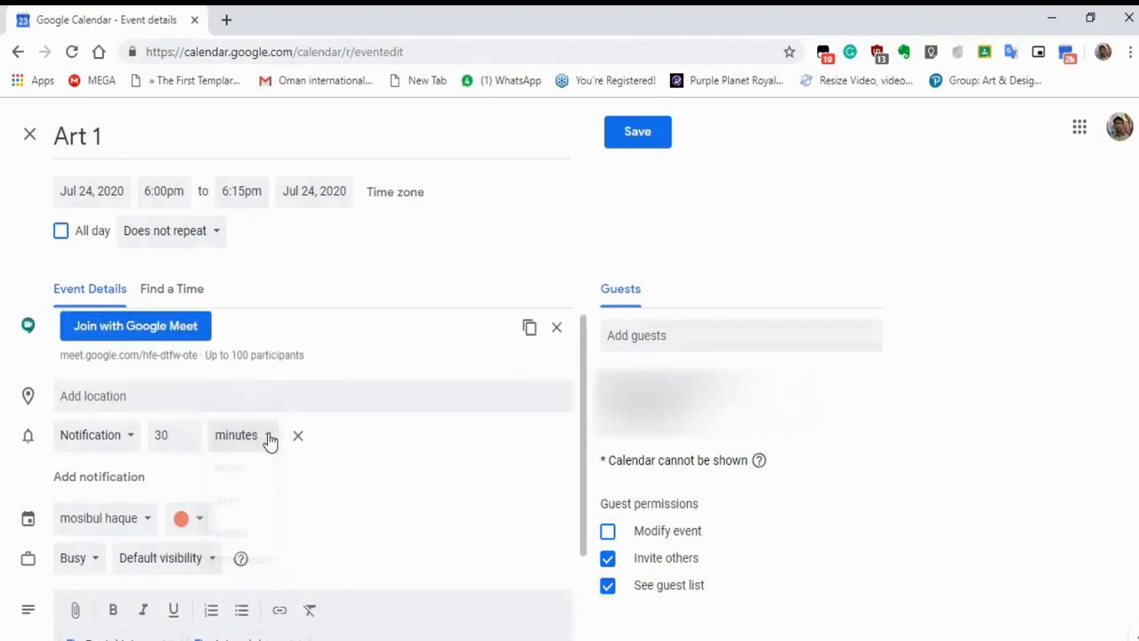
pyautogui.click(188, 442)
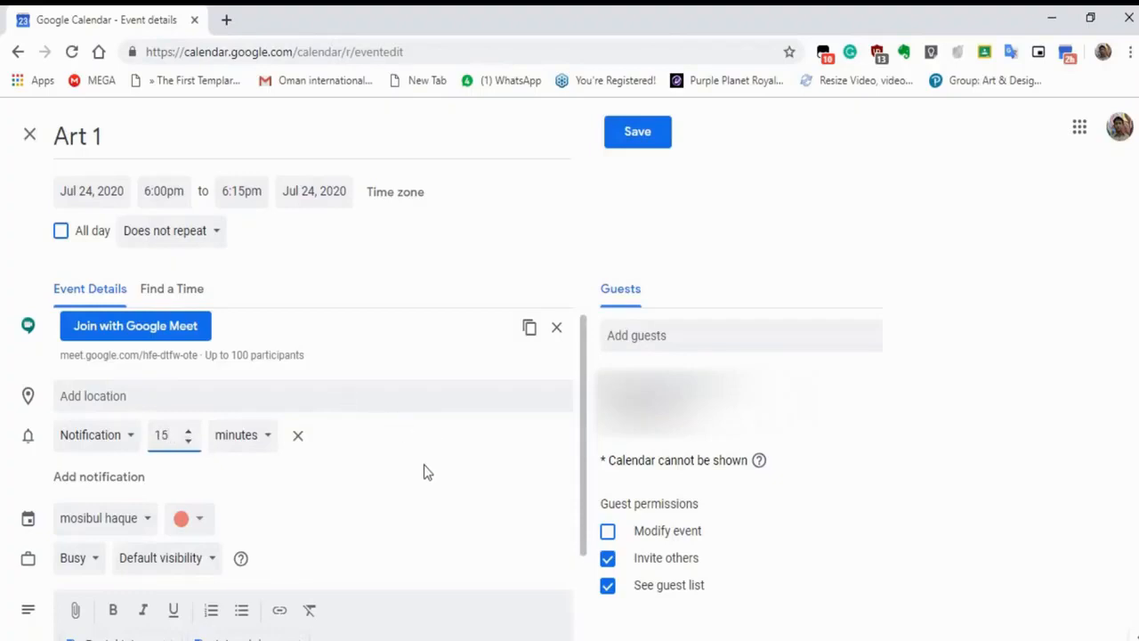
pyautogui.click(117, 481)
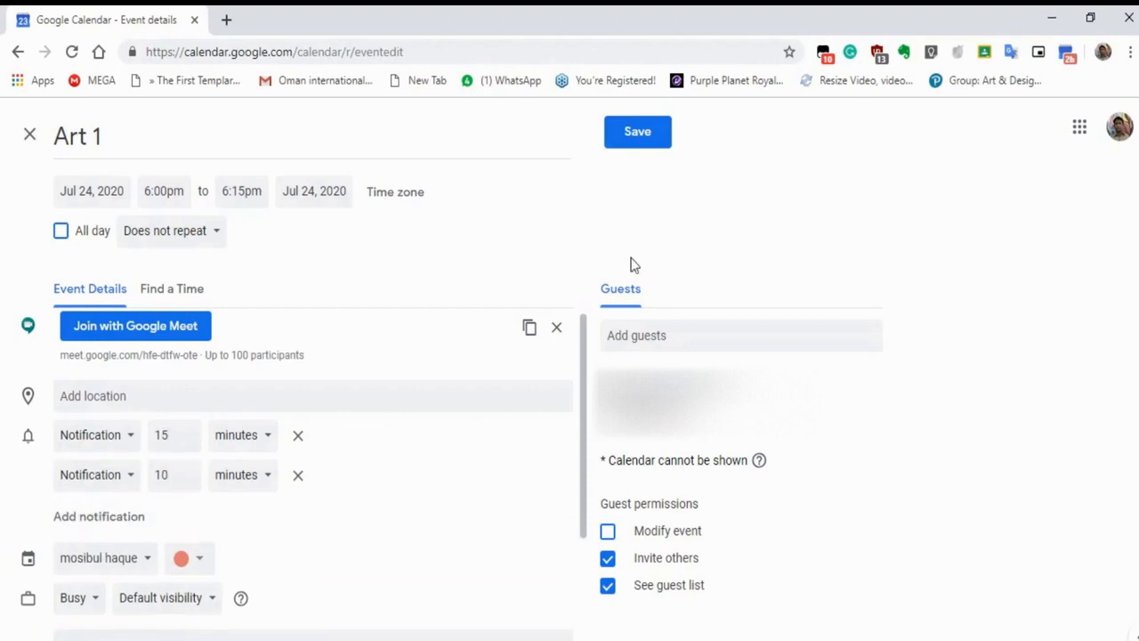
# Save the Art 1 event, send the guest invitation email, and turn on link sharing so anyone with the link can view the files.
pyautogui.click(636, 138)
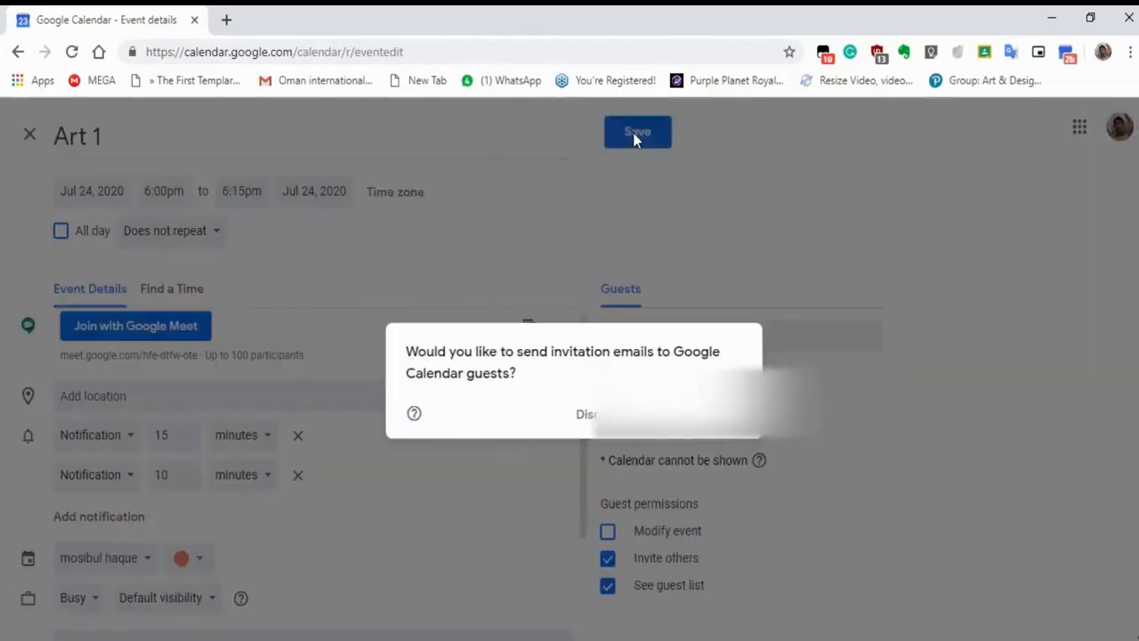
pyautogui.click(730, 417)
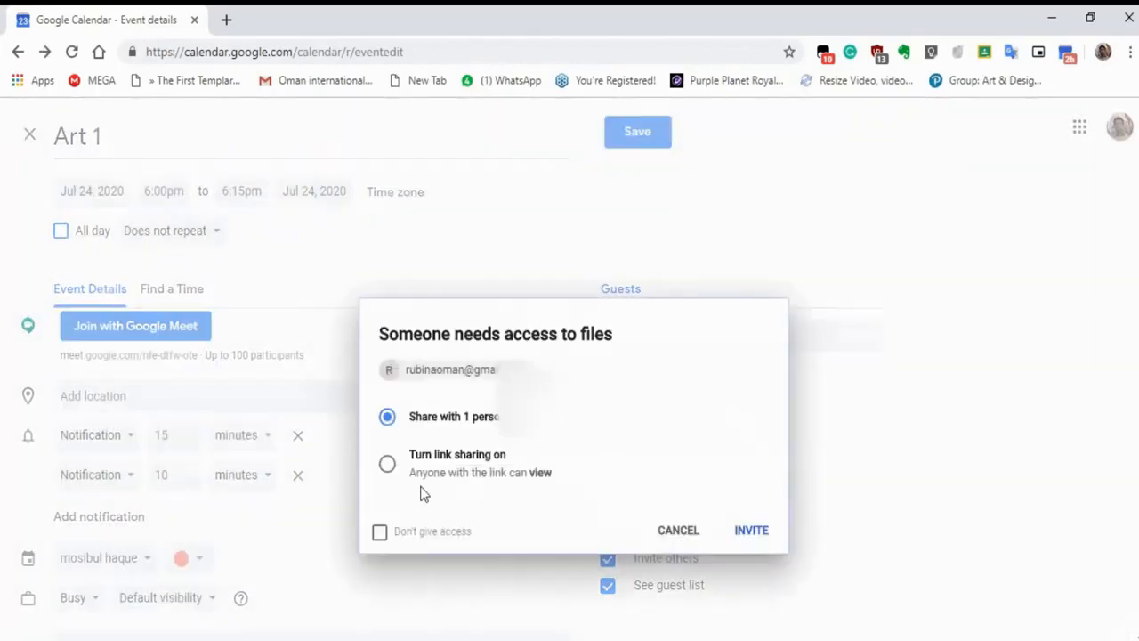
pyautogui.click(389, 466)
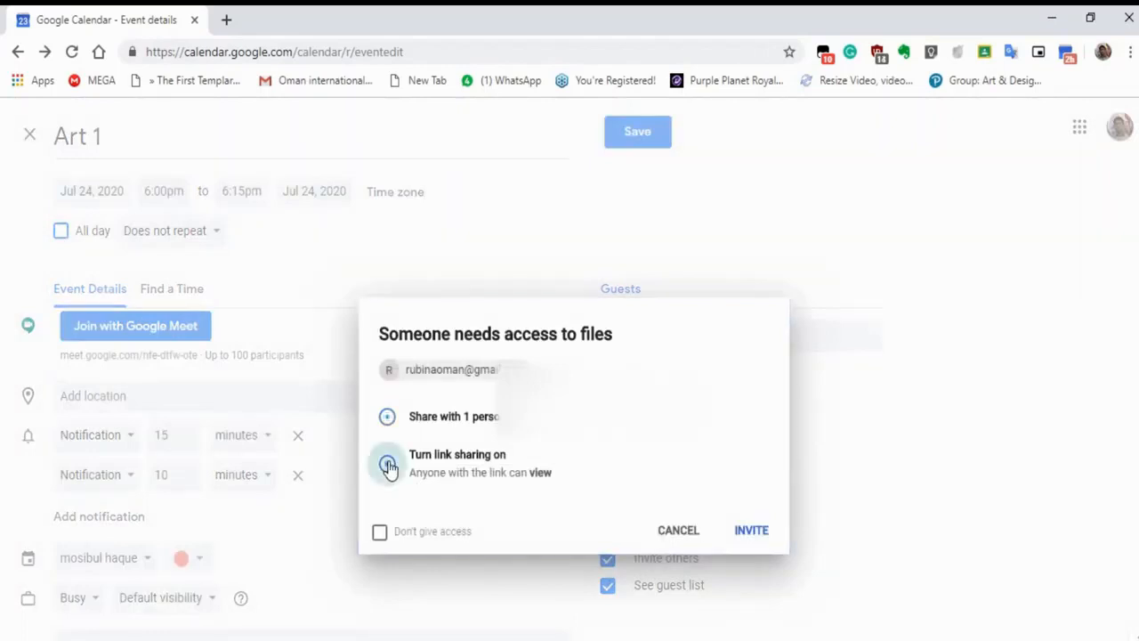
pyautogui.click(751, 530)
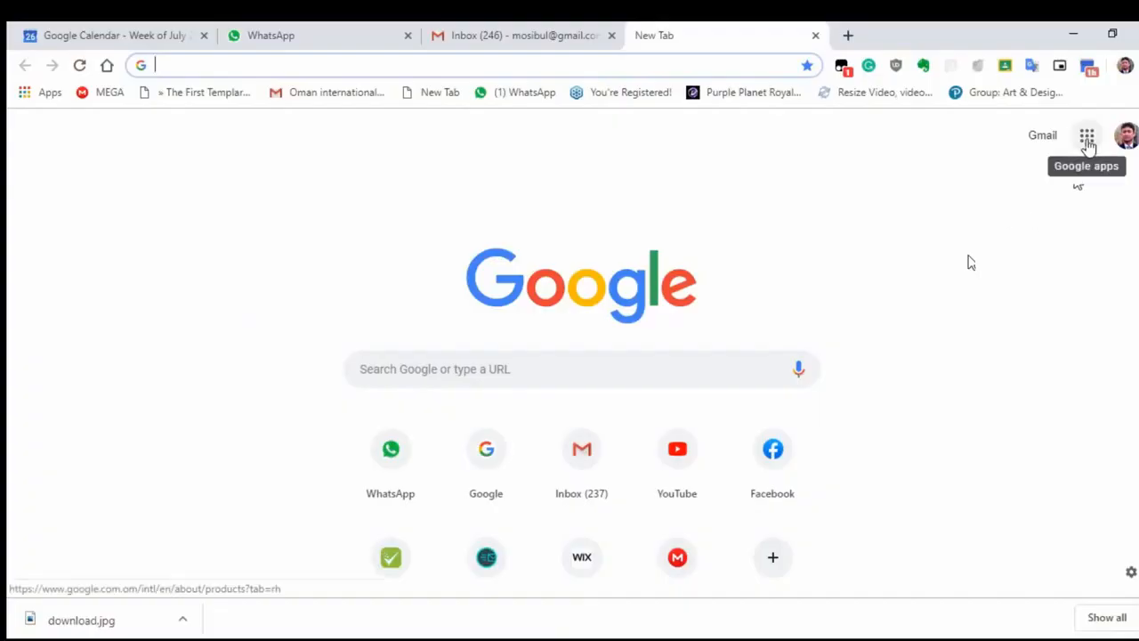
# Switch to Google Drive from a new tab and create a blank Google Form.
pyautogui.click(1086, 138)
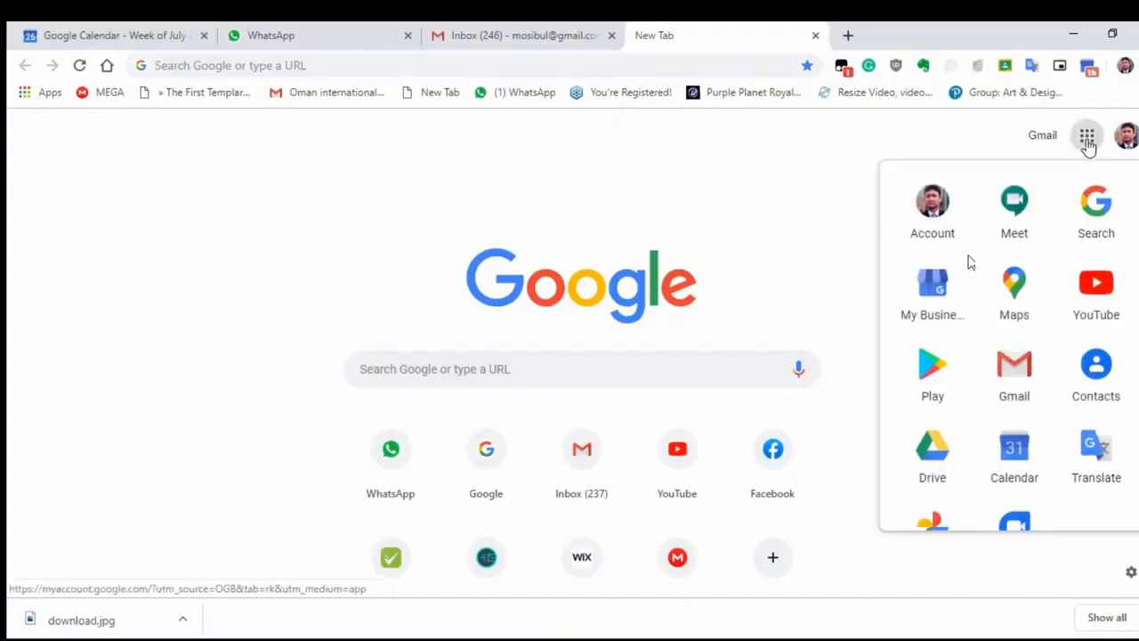
pyautogui.click(934, 449)
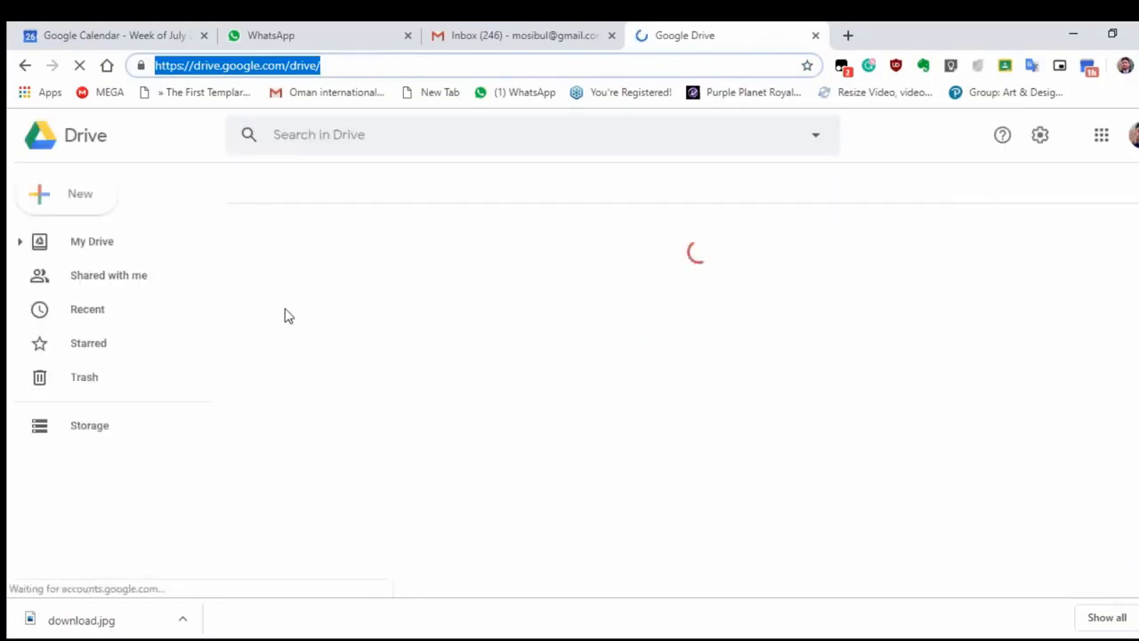
pyautogui.click(76, 201)
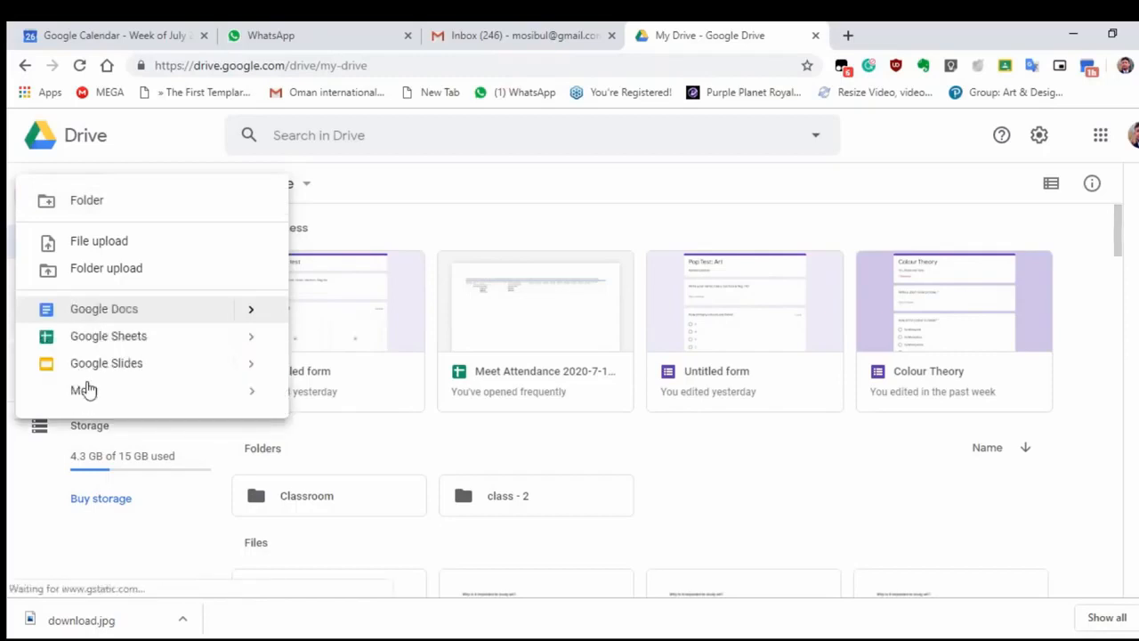
pyautogui.moveTo(86, 390)
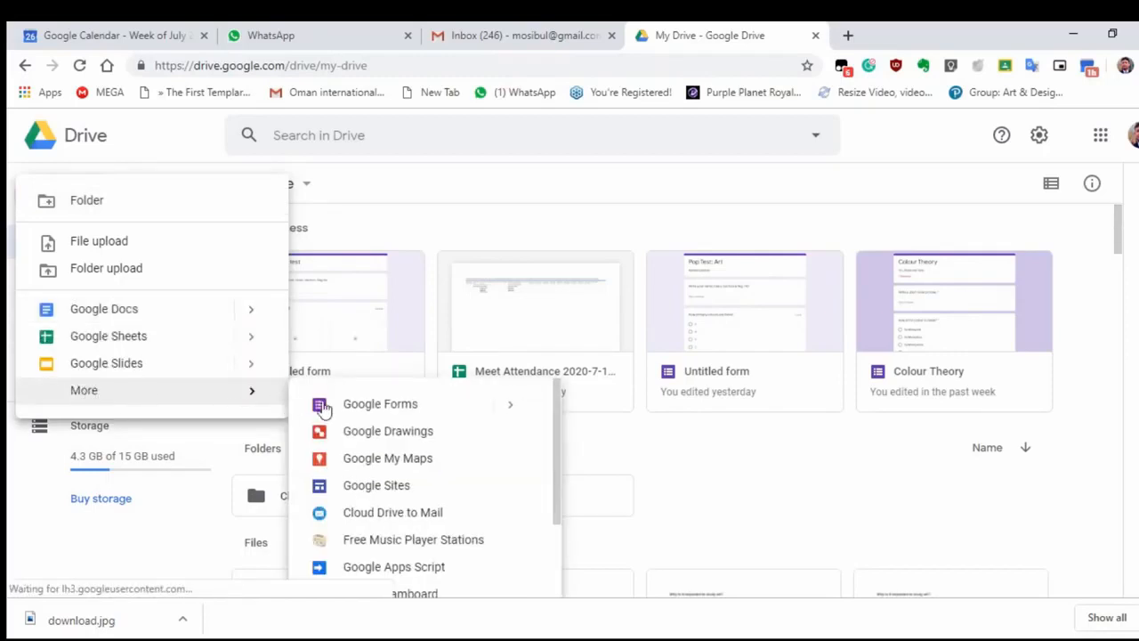
pyautogui.moveTo(507, 407)
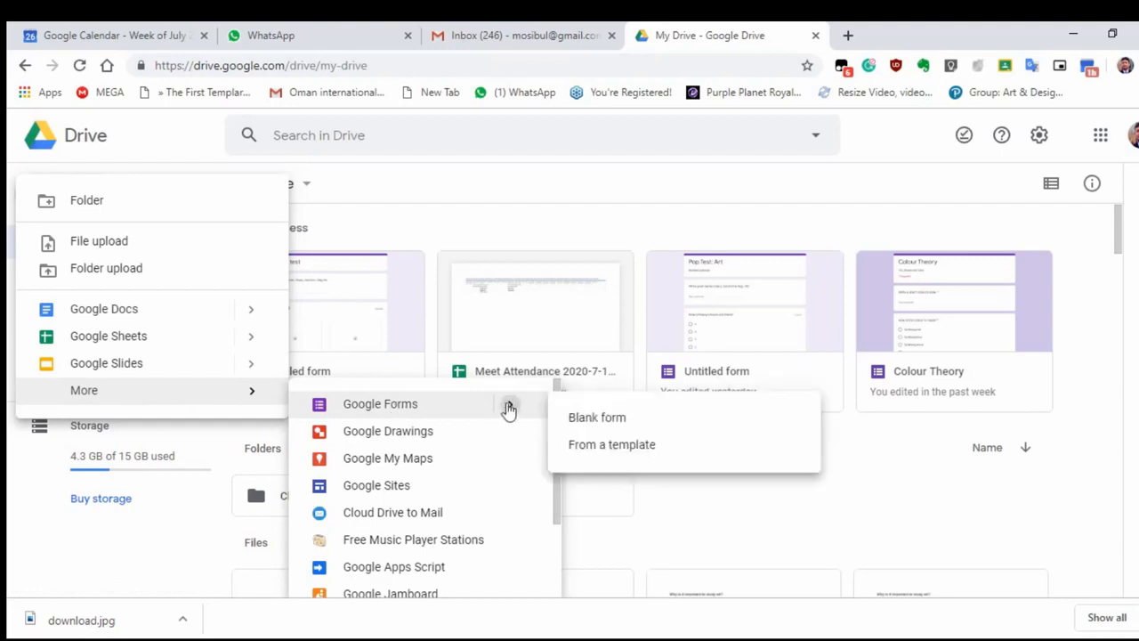
pyautogui.click(614, 420)
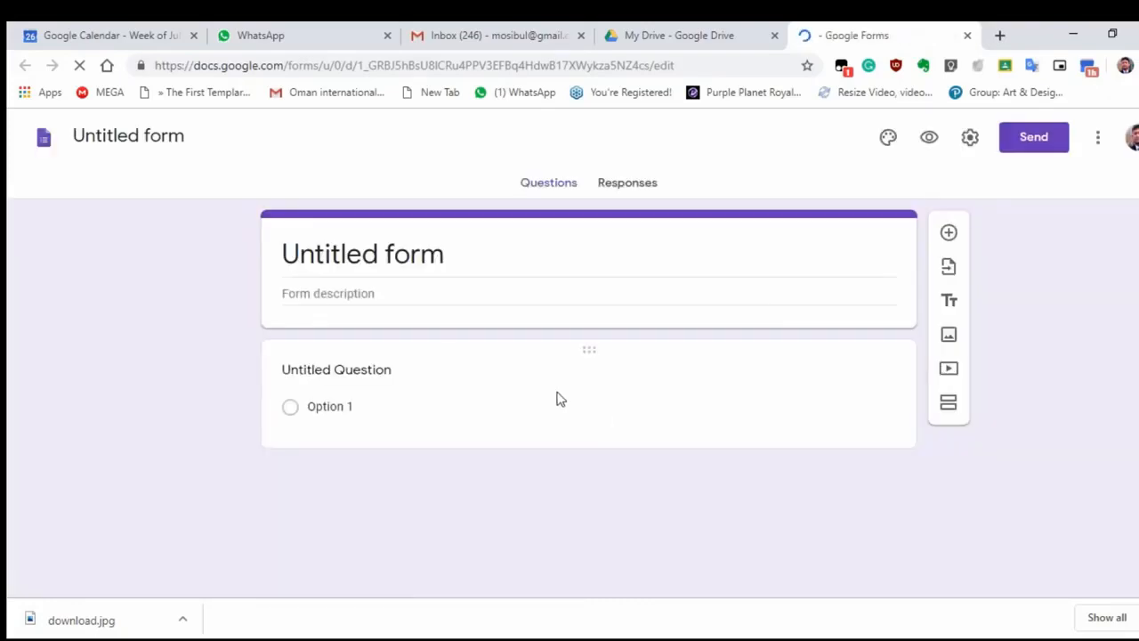
# Replace the form's heading with "Class Test" and clear any text entered by mistake in the first question.
pyautogui.click(457, 256)
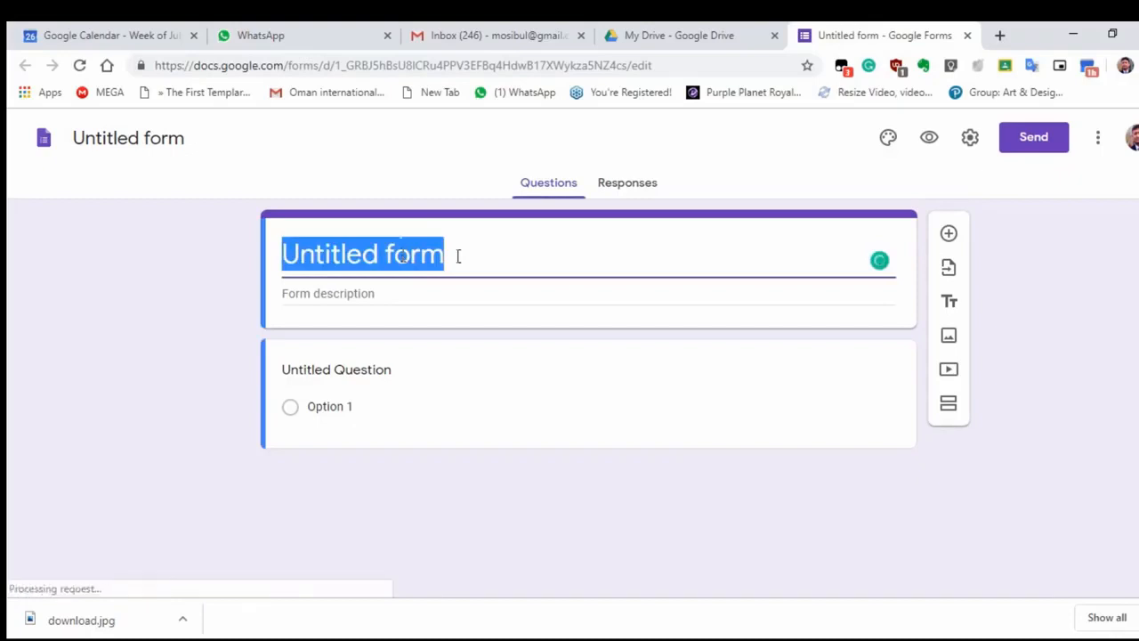
pyautogui.write('Cl')
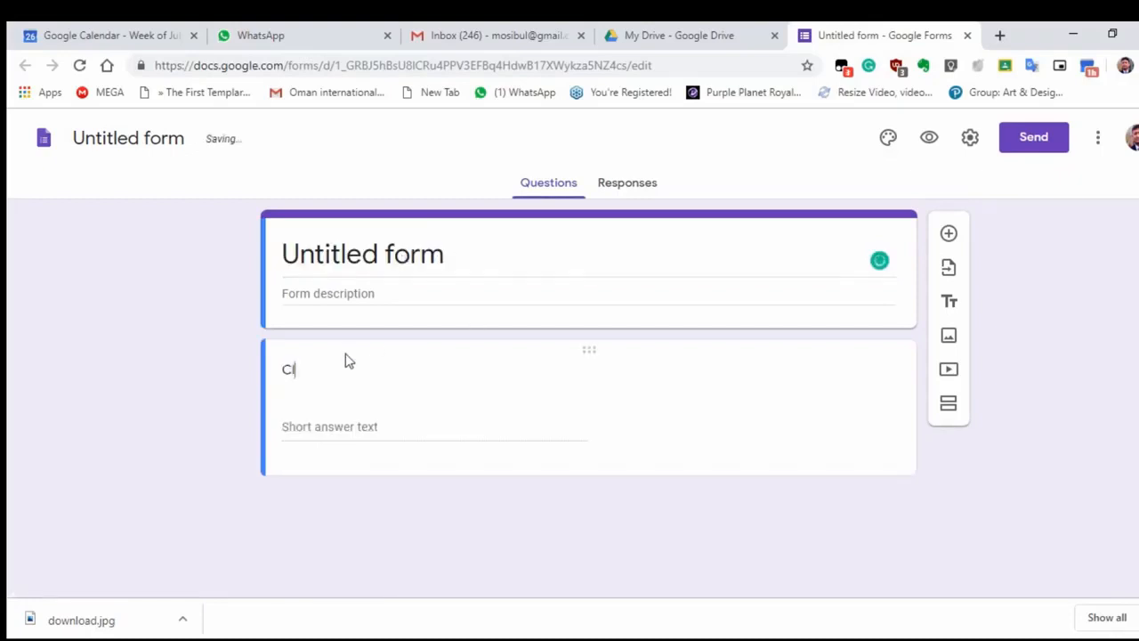
pyautogui.press('BackSpace')
pyautogui.press('BackSpace')
pyautogui.click(452, 257)
pyautogui.press('BackSpace')
pyautogui.press('BackSpace')
pyautogui.press('BackSpace')
pyautogui.press('BackSpace')
pyautogui.press('BackSpace')
pyautogui.press('BackSpace')
pyautogui.press('BackSpace')
pyautogui.press('BackSpace')
pyautogui.press('BackSpace')
pyautogui.press('BackSpace')
pyautogui.press('BackSpace')
pyautogui.press('BackSpace')
pyautogui.press('BackSpace')
pyautogui.write('Class')
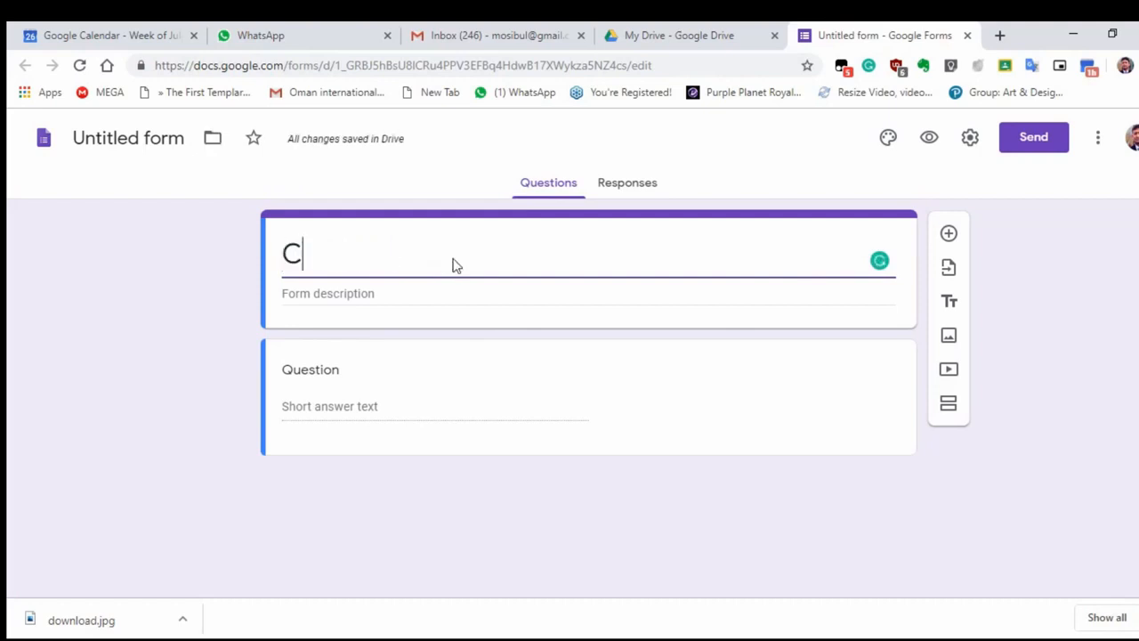
pyautogui.write(' Test')
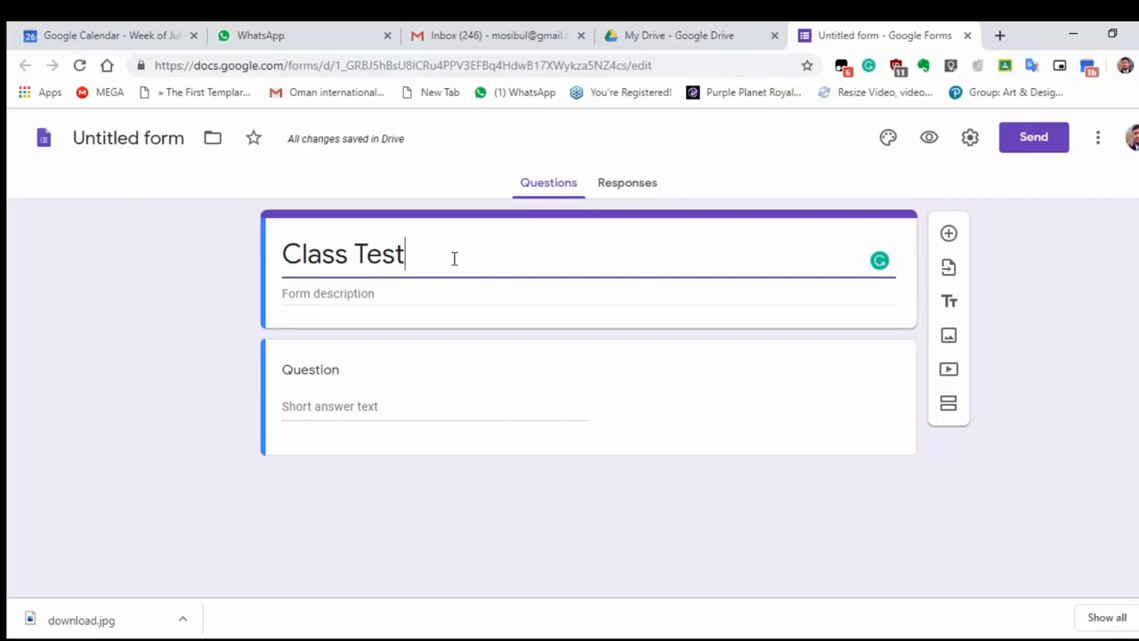
# Set the short-answer question's text to "Write your name, Class, Section, Reg No".
pyautogui.click(336, 380)
pyautogui.write('Write your name, Class')
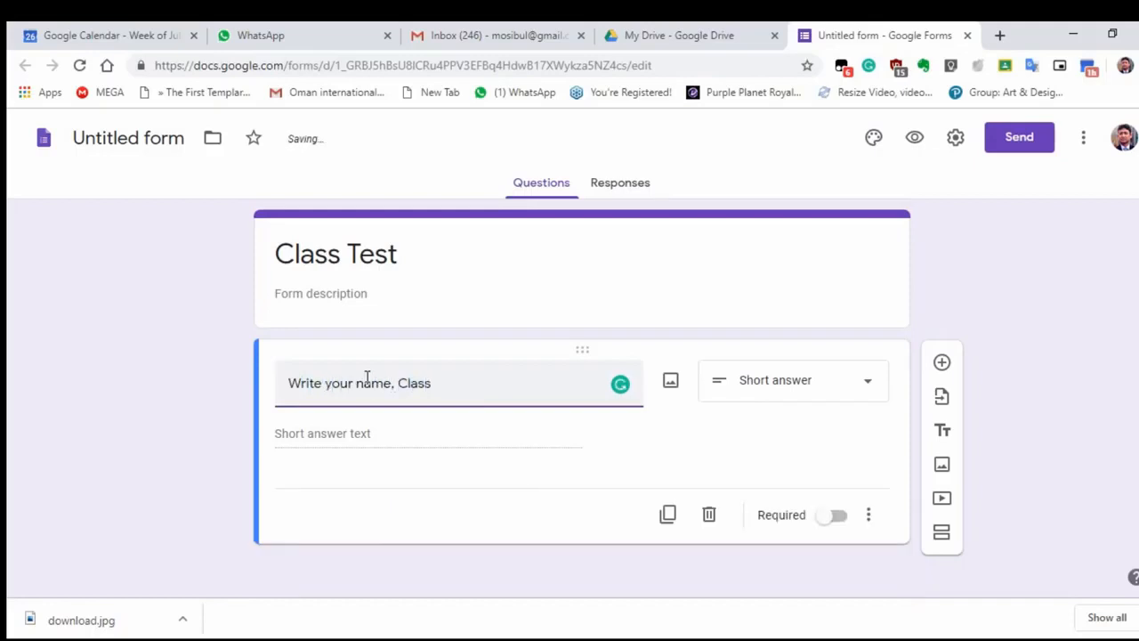
pyautogui.write(', Section, Reg No')
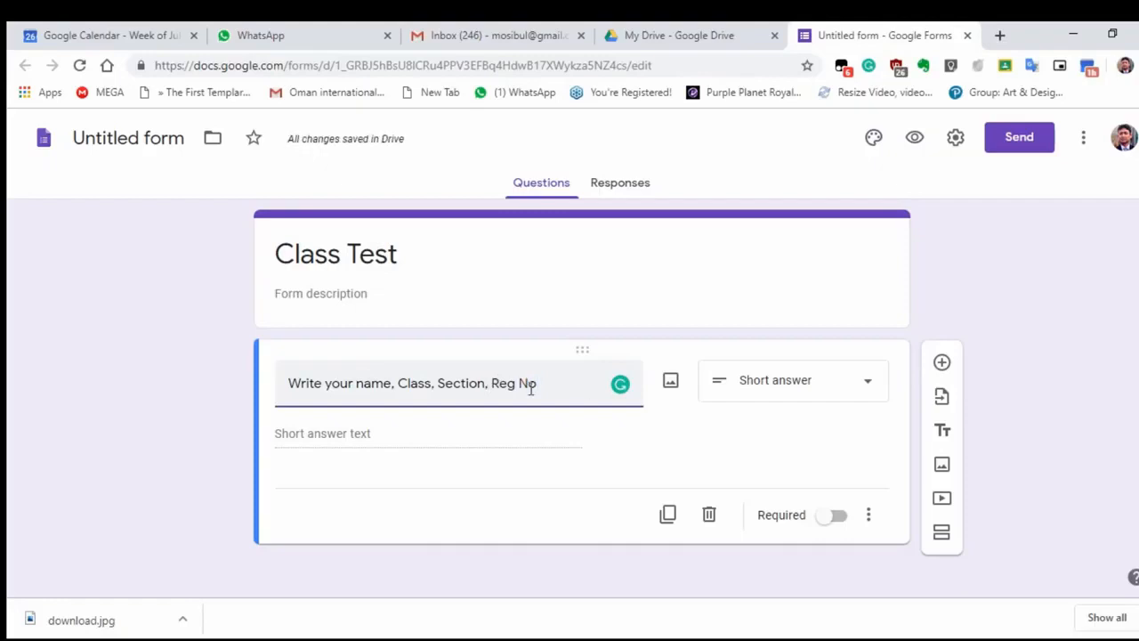
# Add a multiple-choice question reading "How many colours are there in primary colour" below the name question.
pyautogui.click(942, 364)
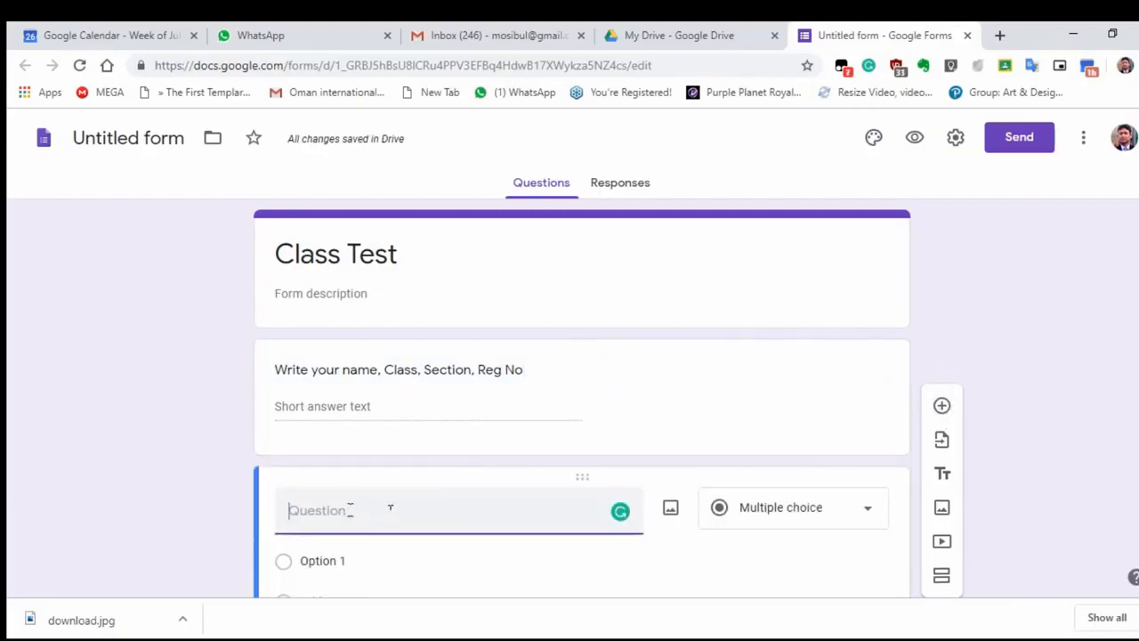
pyautogui.write('How')
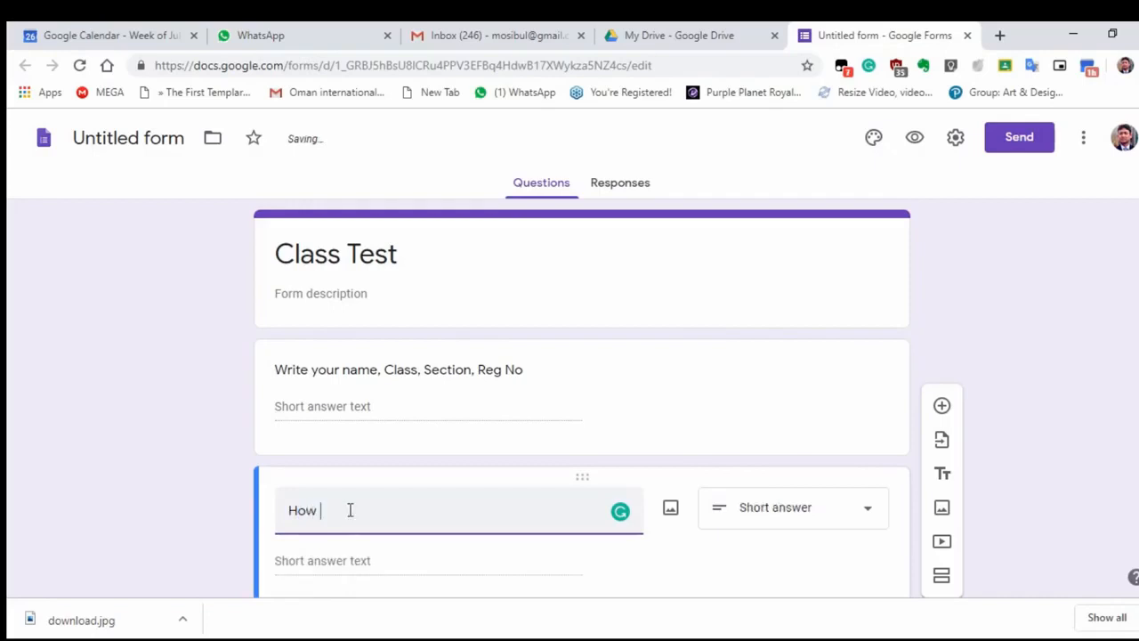
pyautogui.write(' man')
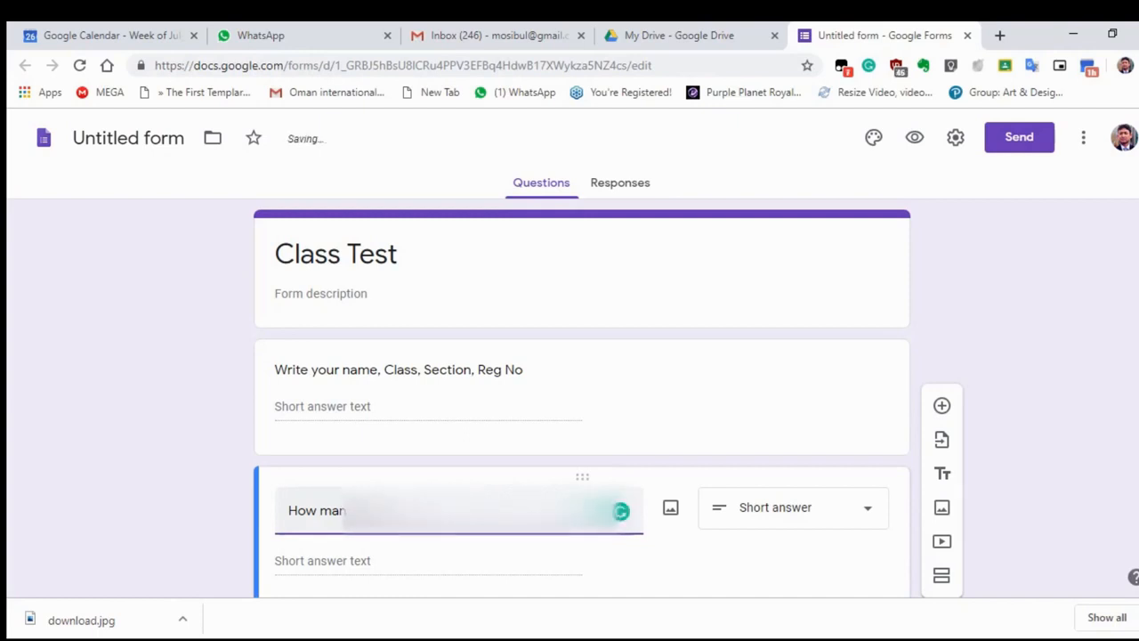
pyautogui.write('y c')
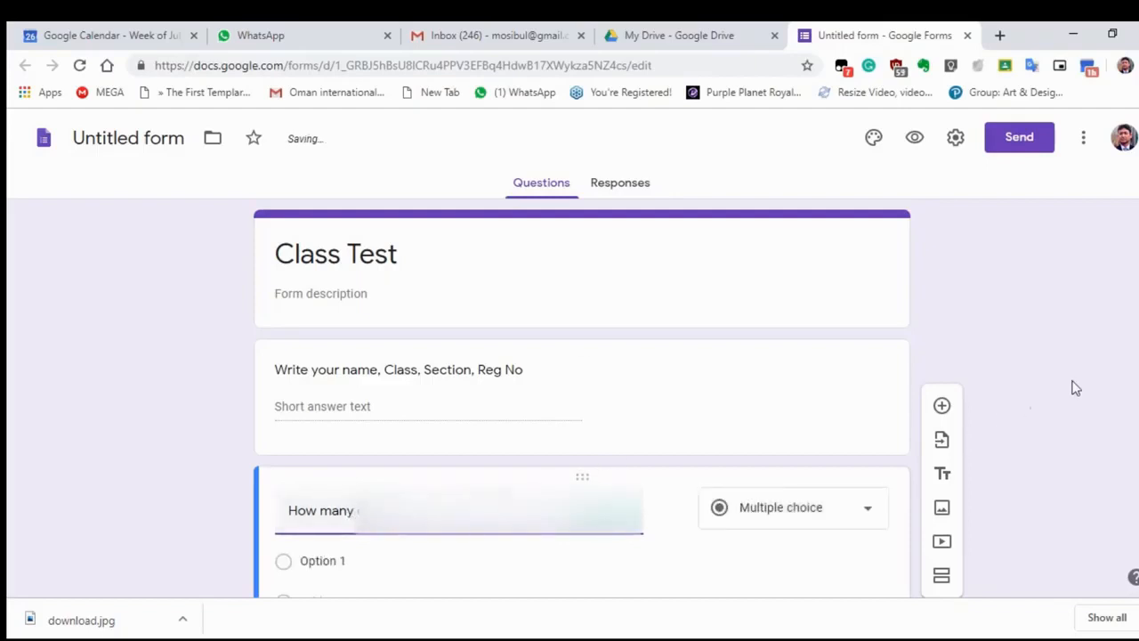
# Give the primary colour question three answer options labelled 1, 2 and 3.
pyautogui.scroll(-2, 1073, 386)
pyautogui.click(327, 490)
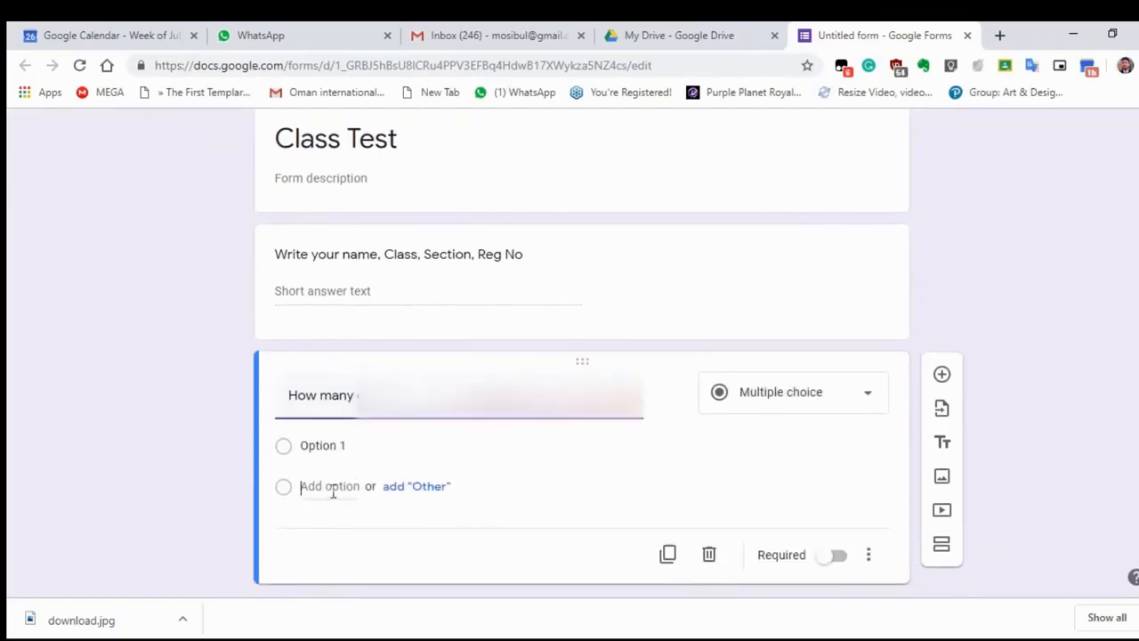
pyautogui.click(348, 485)
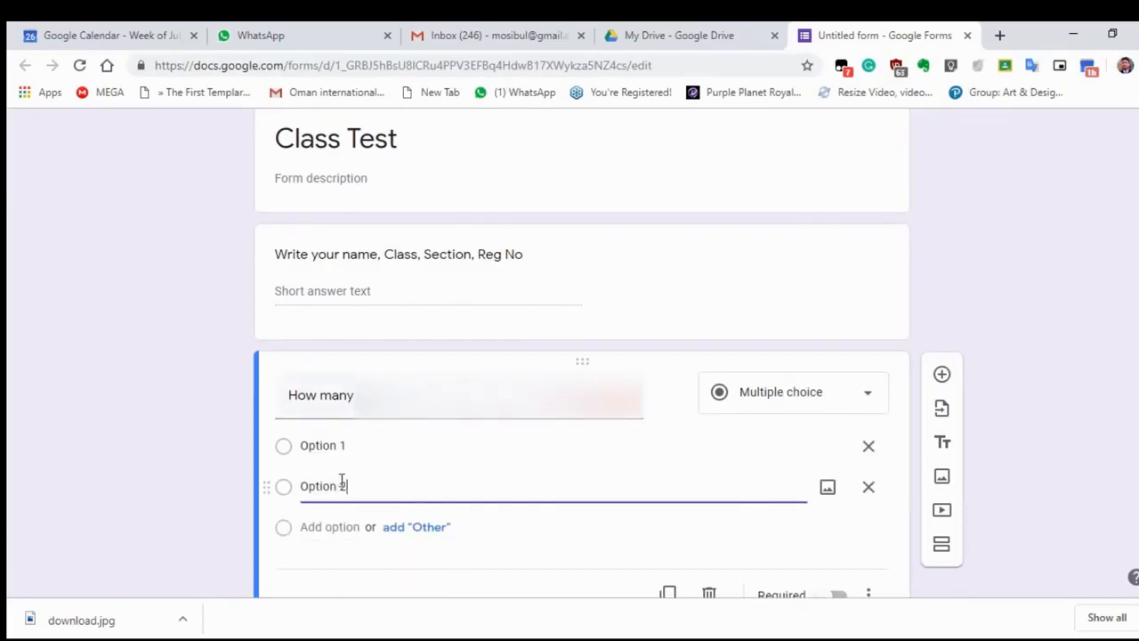
pyautogui.press('BackSpace')
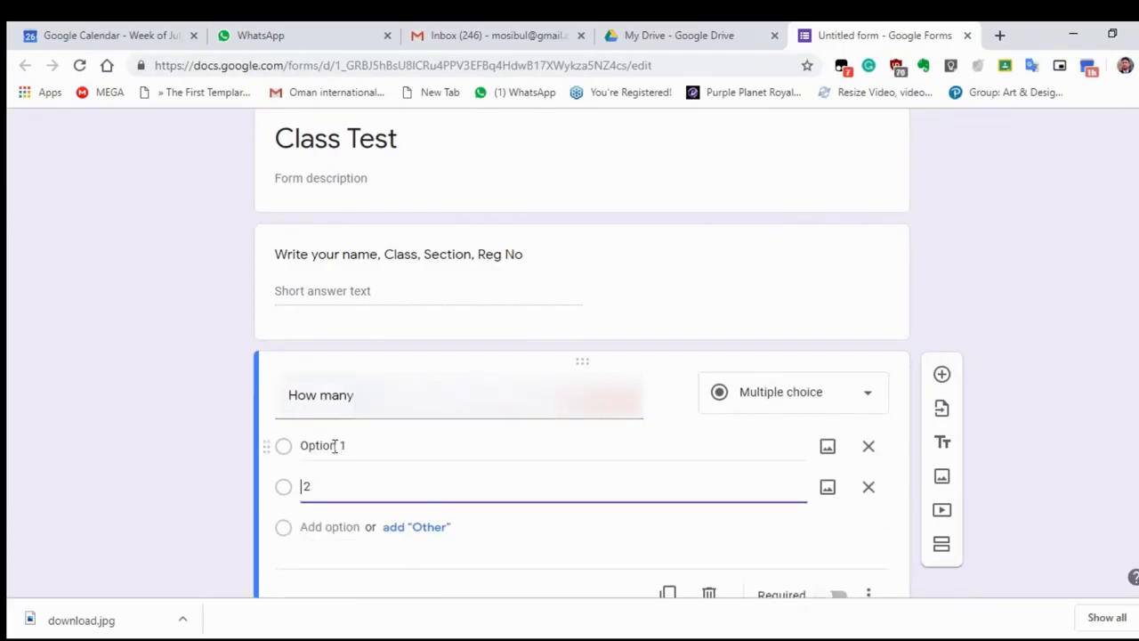
pyautogui.click(339, 448)
pyautogui.click(333, 448)
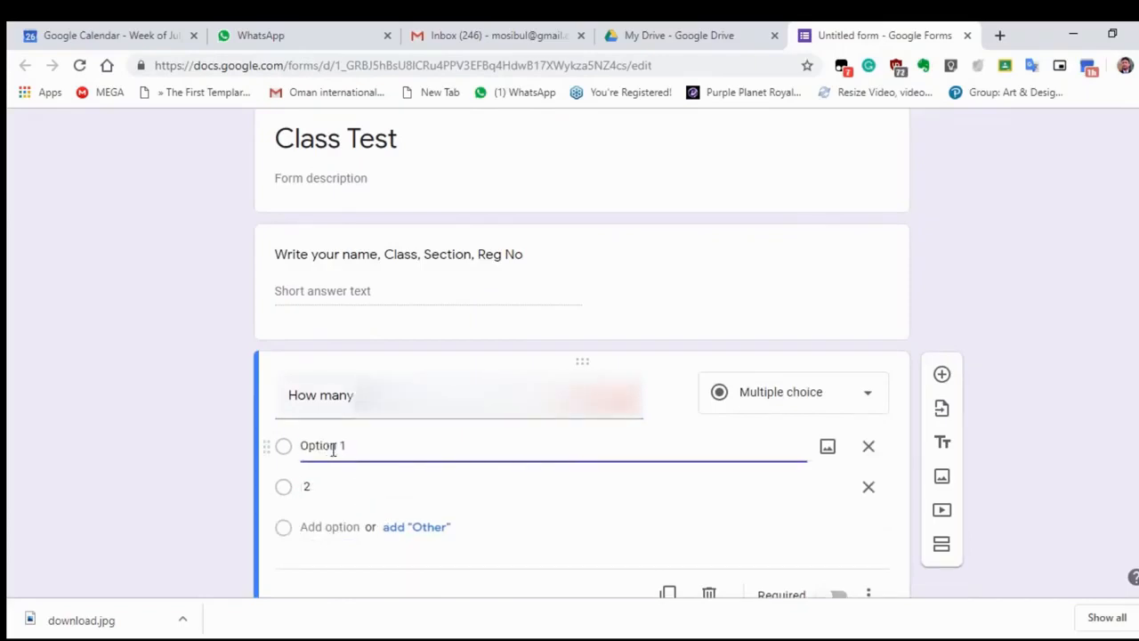
pyautogui.click(326, 527)
pyautogui.click(339, 528)
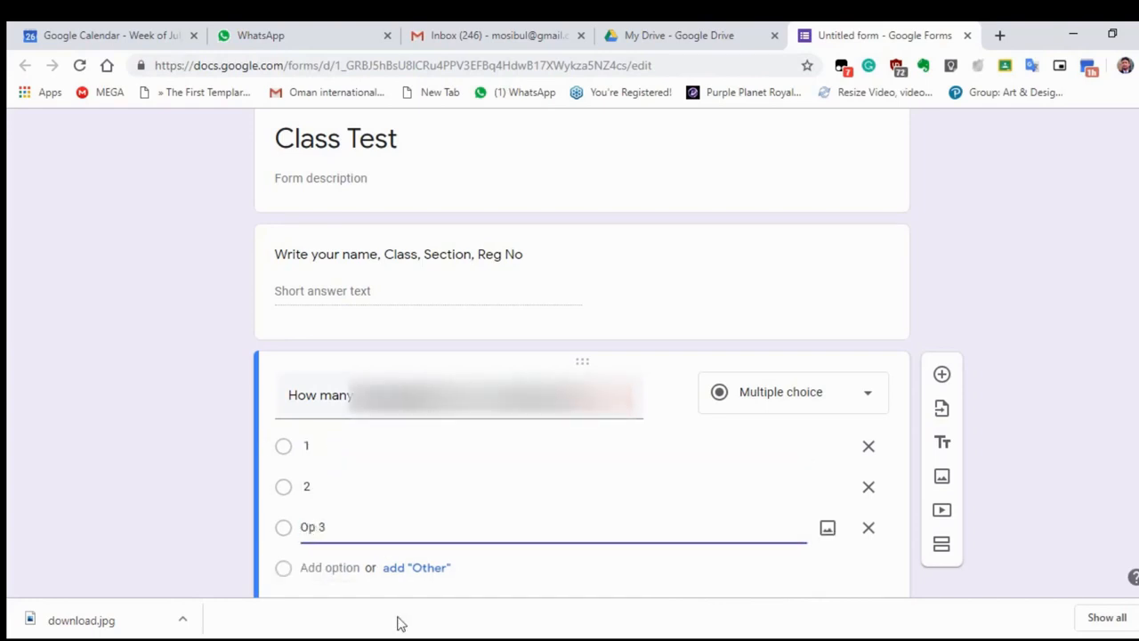
pyautogui.press('BackSpace')
pyautogui.press('BackSpace')
pyautogui.scroll(-1, 961, 344)
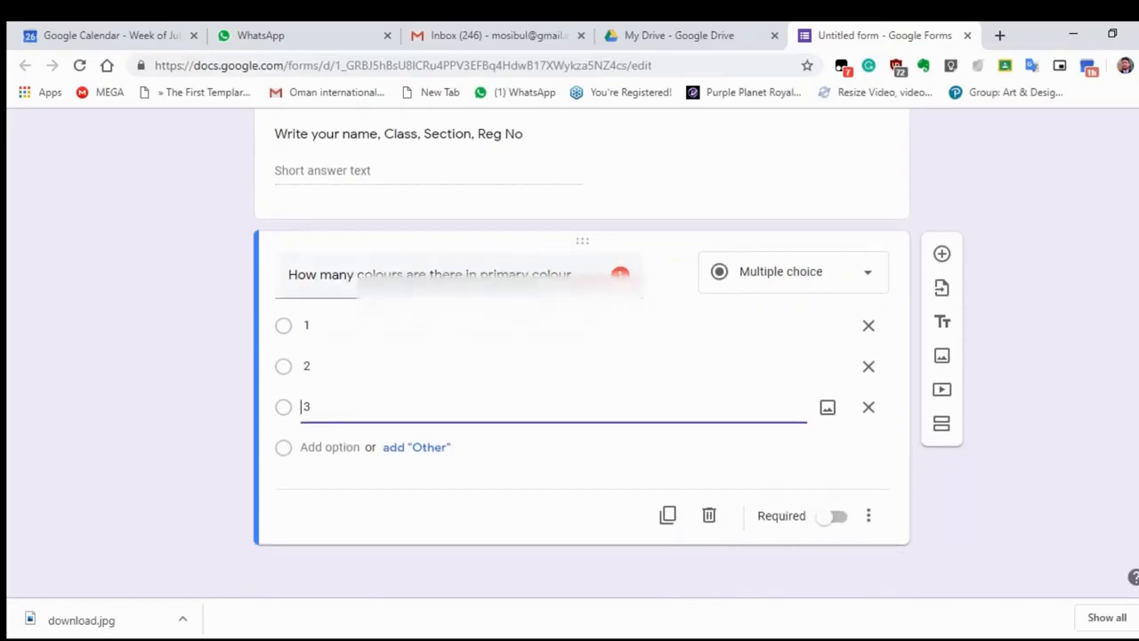
# Make the form a quiz in its settings, review the general and presentation options, and save the settings.
pyautogui.scroll(1, 931, 381)
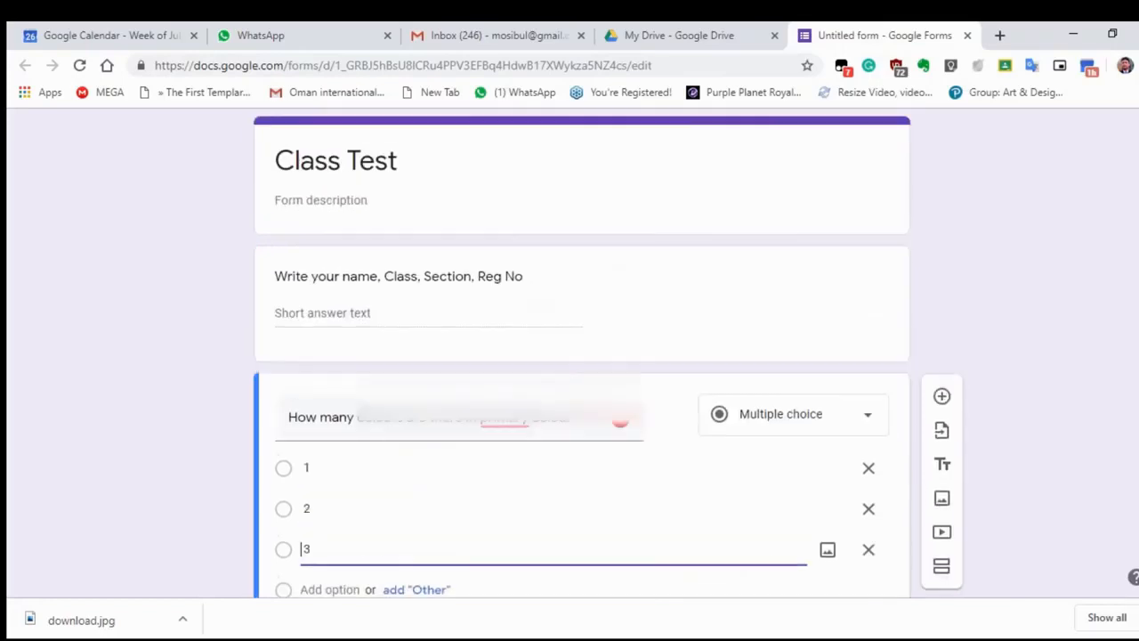
pyautogui.scroll(1, 931, 381)
pyautogui.click(953, 140)
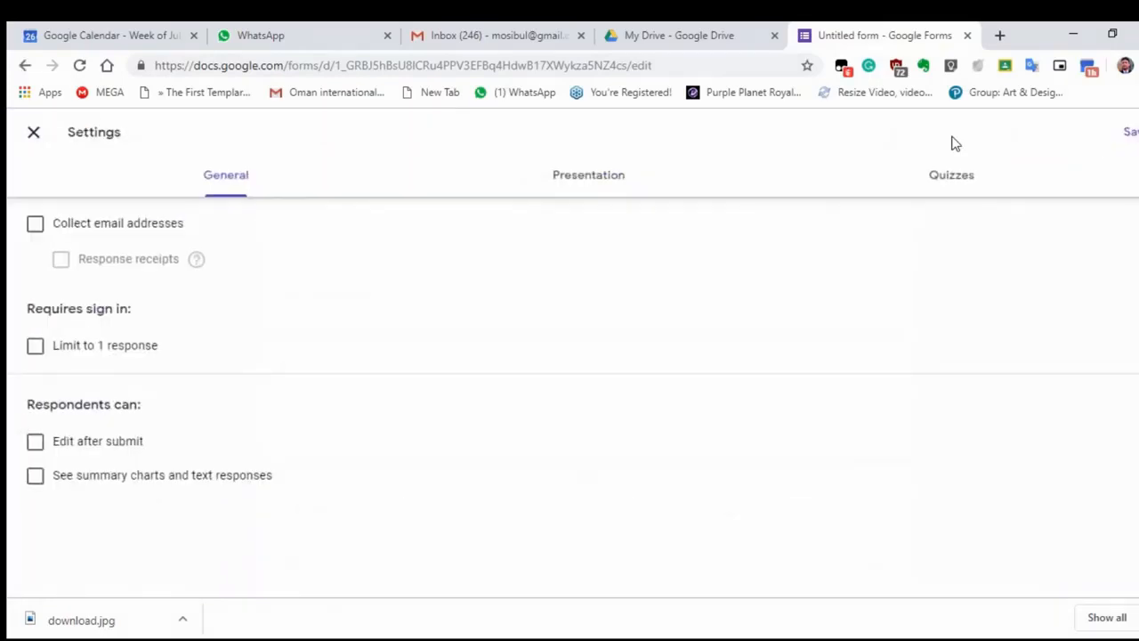
pyautogui.click(949, 184)
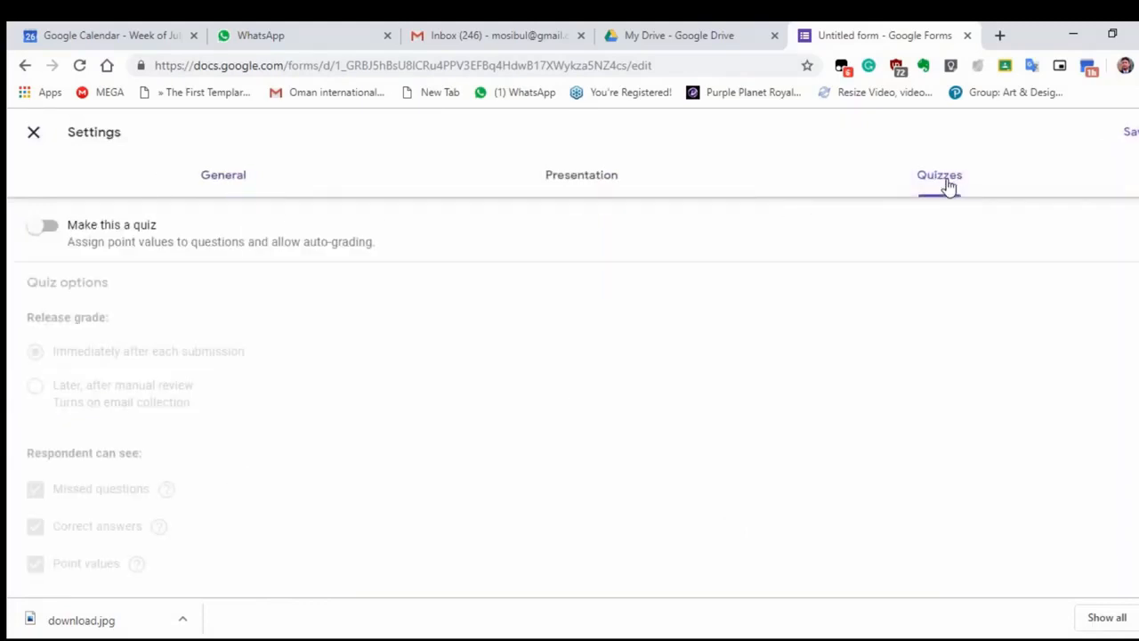
pyautogui.click(44, 225)
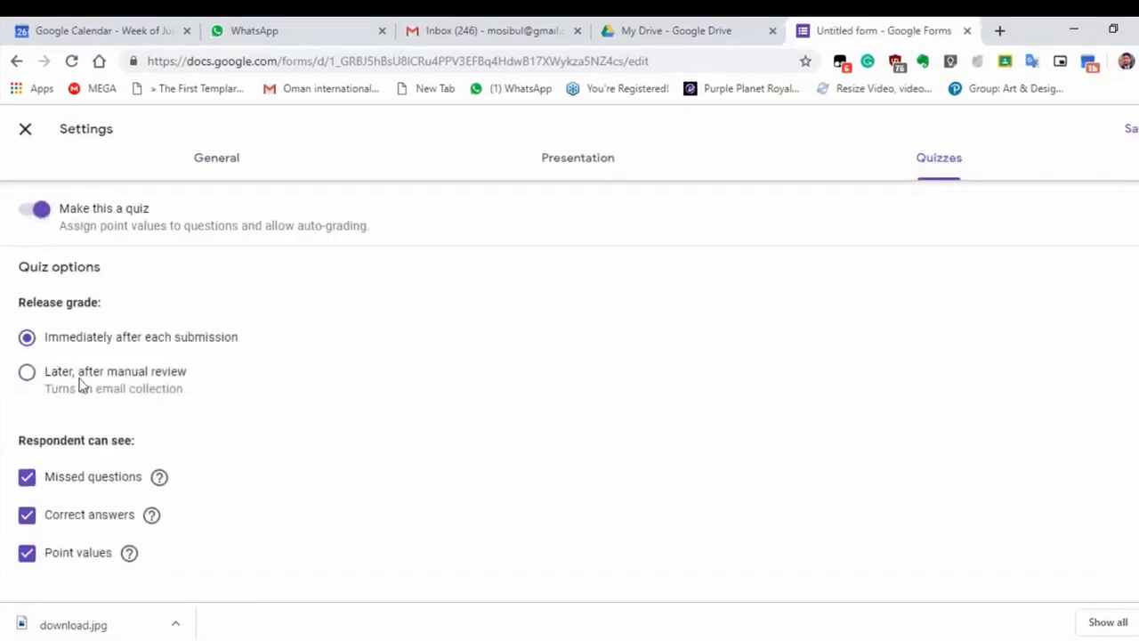
pyautogui.click(208, 168)
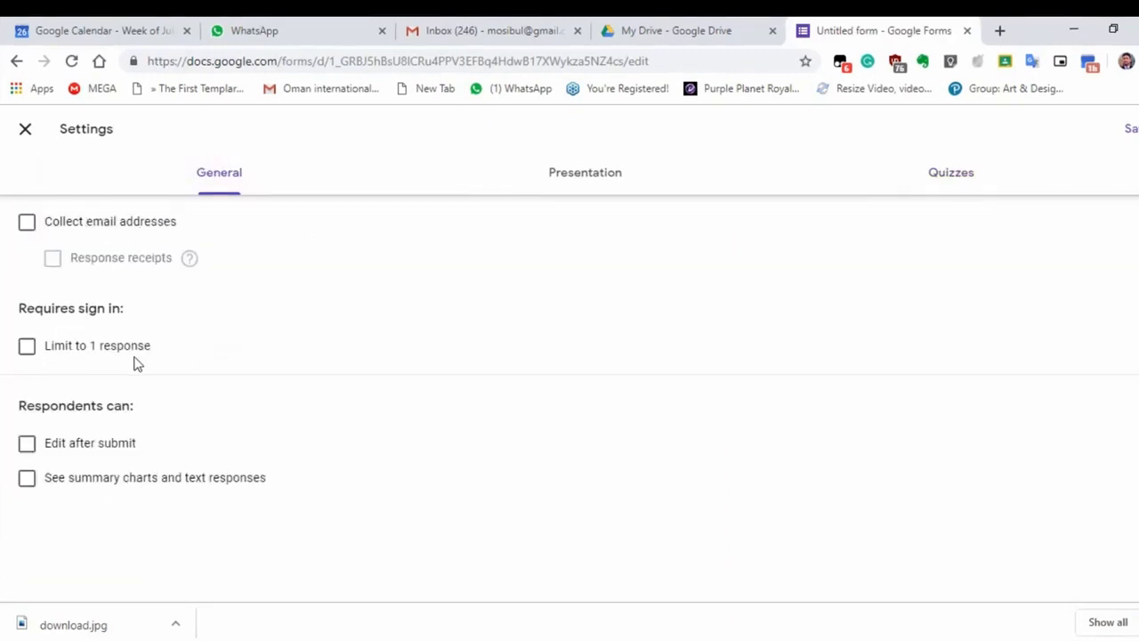
pyautogui.click(575, 178)
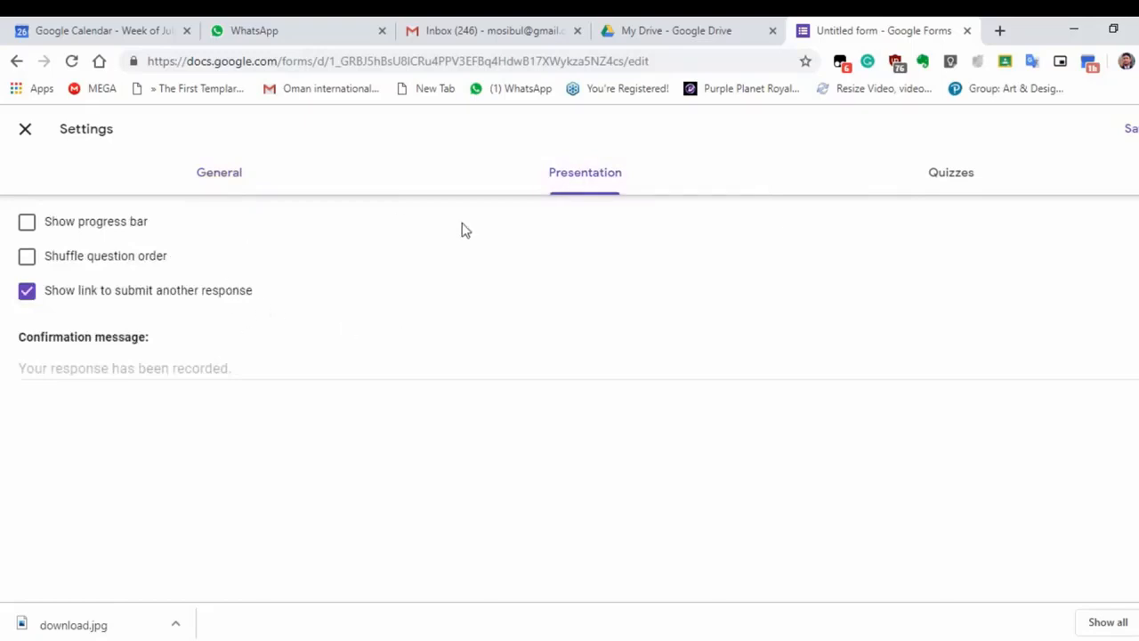
pyautogui.click(1131, 134)
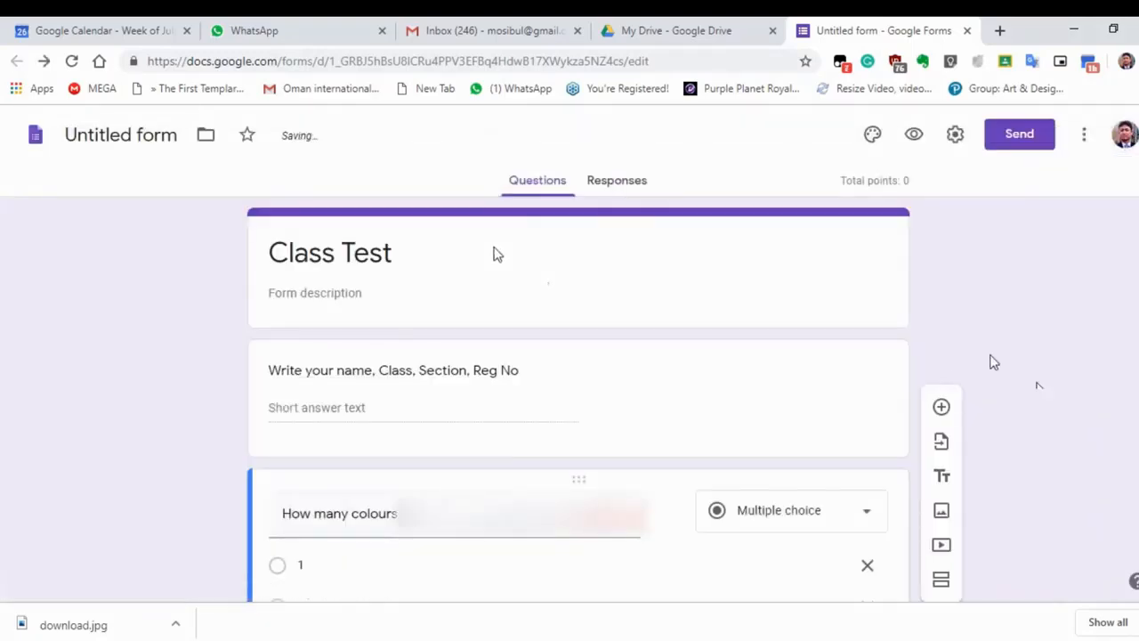
# Mark 3 as the correct answer to the primary colour question and give the question 5 points.
pyautogui.scroll(-3, 712, 323)
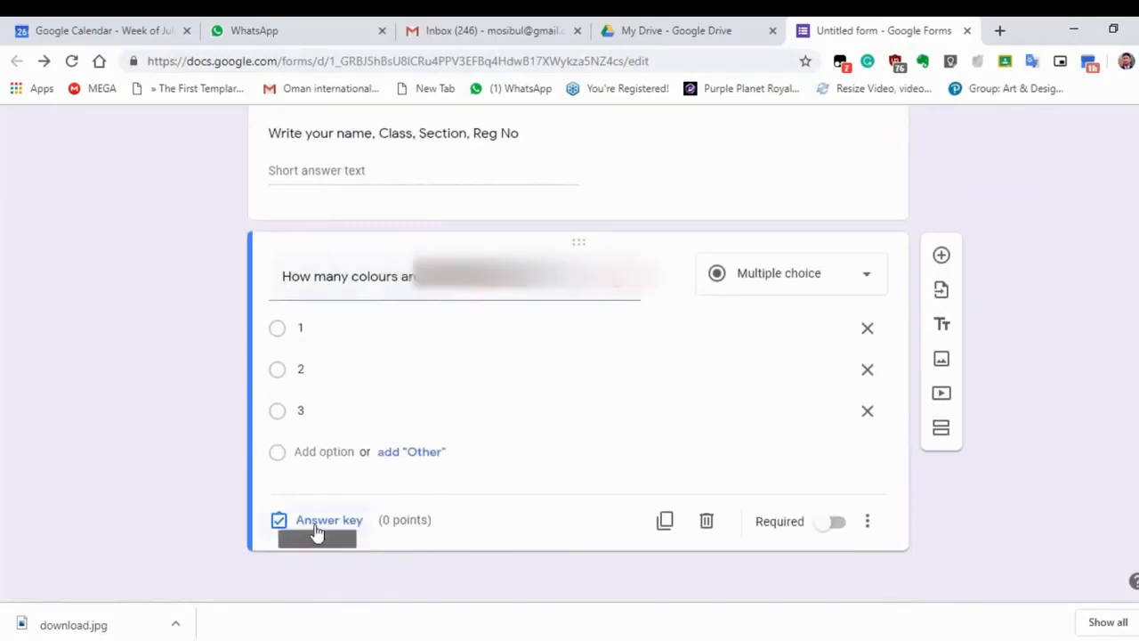
pyautogui.click(316, 525)
pyautogui.click(286, 442)
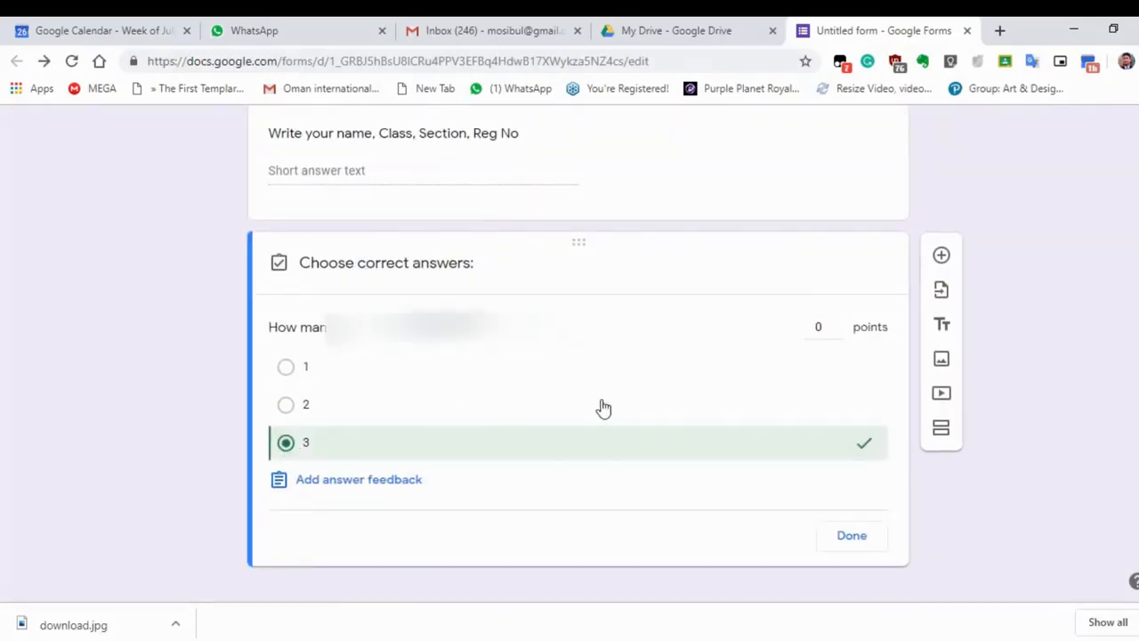
pyautogui.click(820, 328)
pyautogui.write('5')
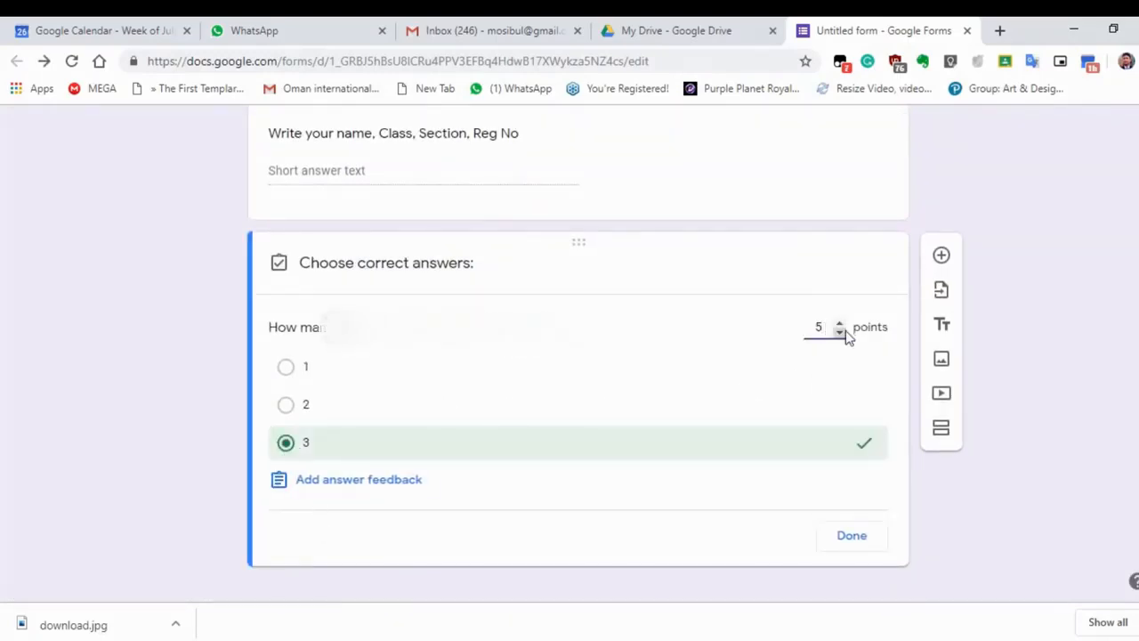
# Add another multiple-choice question reading "Find out the secondary colour" below the primary colour question.
pyautogui.scroll(-1, 1119, 400)
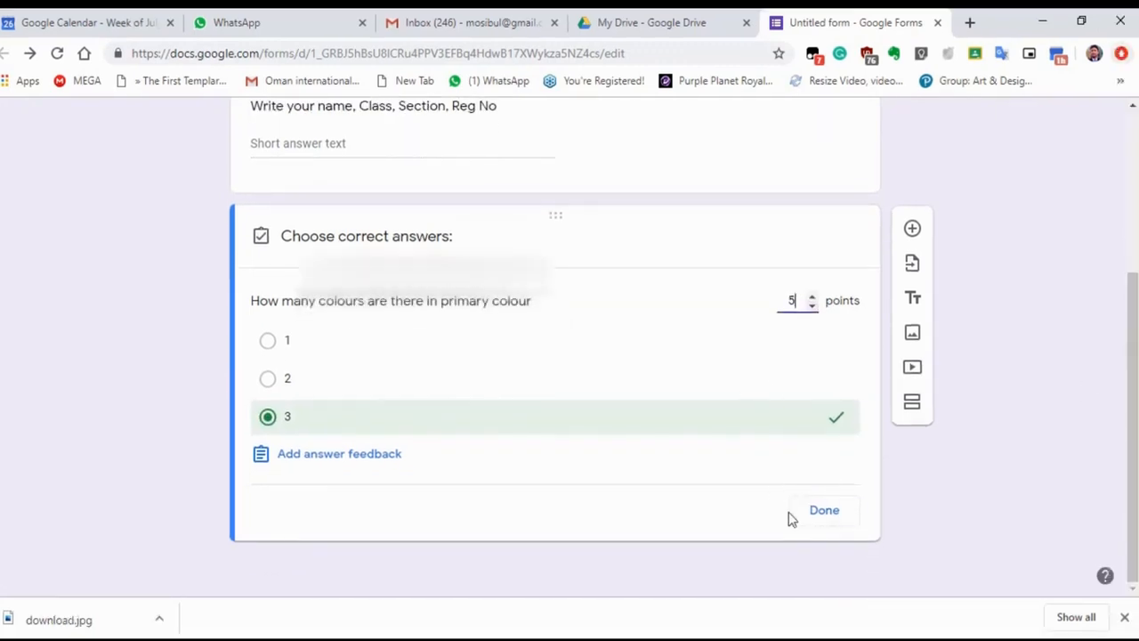
pyautogui.click(912, 230)
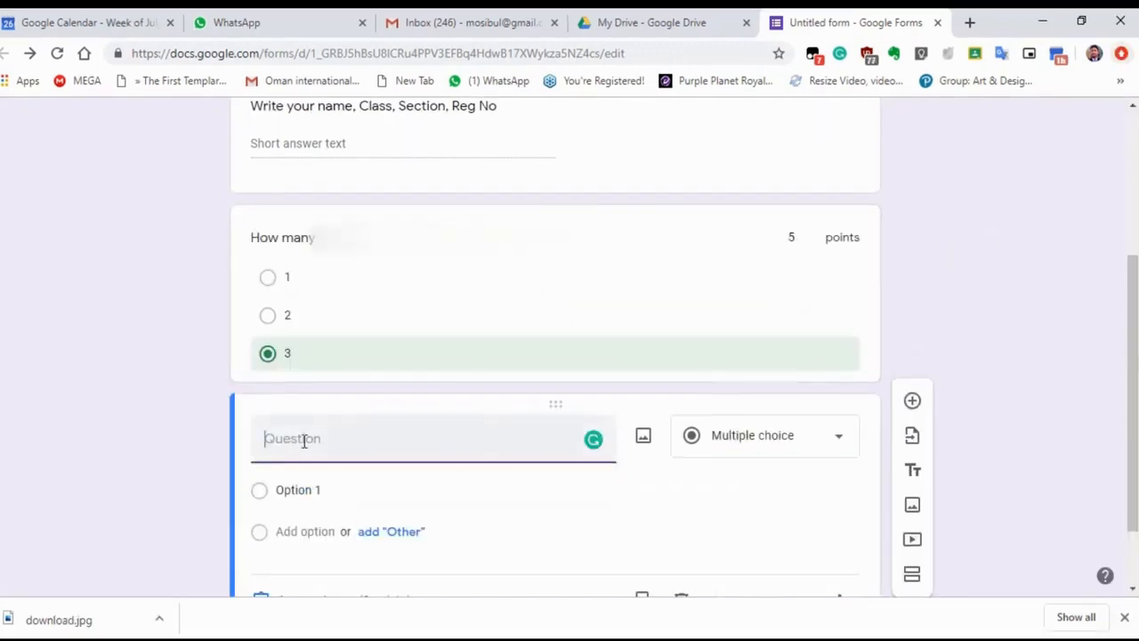
pyautogui.write('Find')
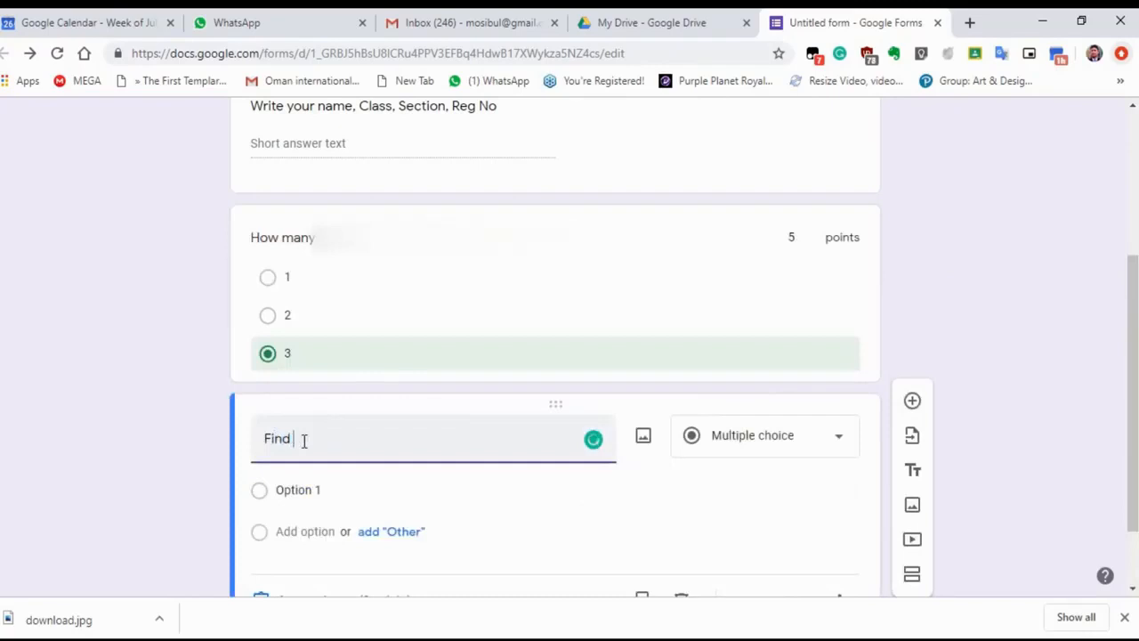
pyautogui.write(' out the secon')
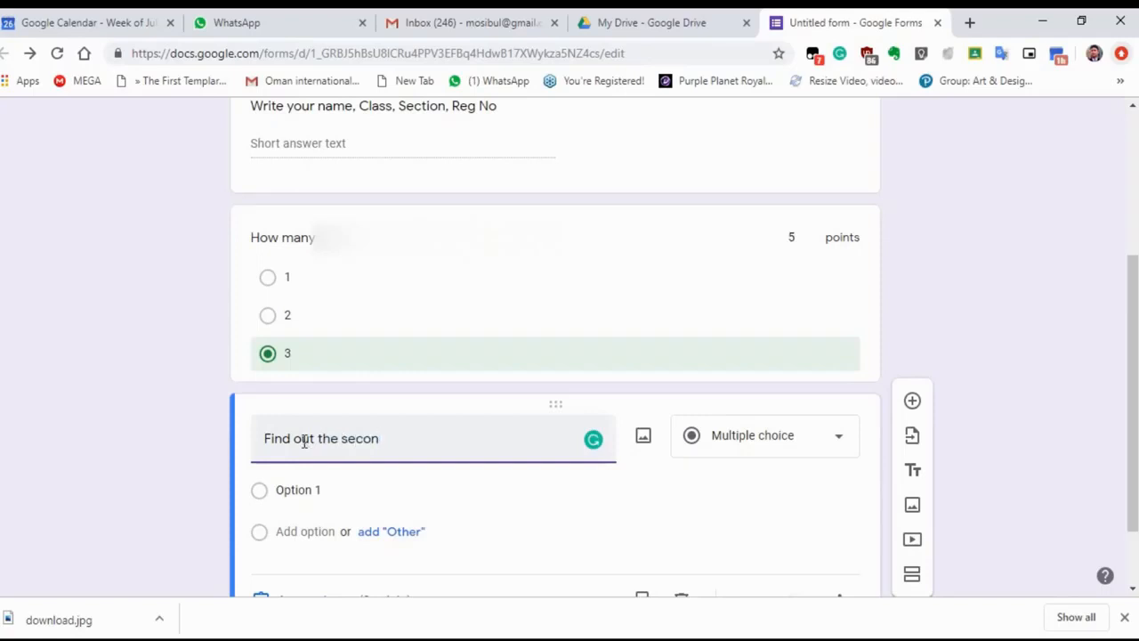
pyautogui.write('dary colour')
# Find a plain red picture through a Google image search for "red colour" and insert it into Option 1 of the secondary colour question.
pyautogui.scroll(-1, 1130, 448)
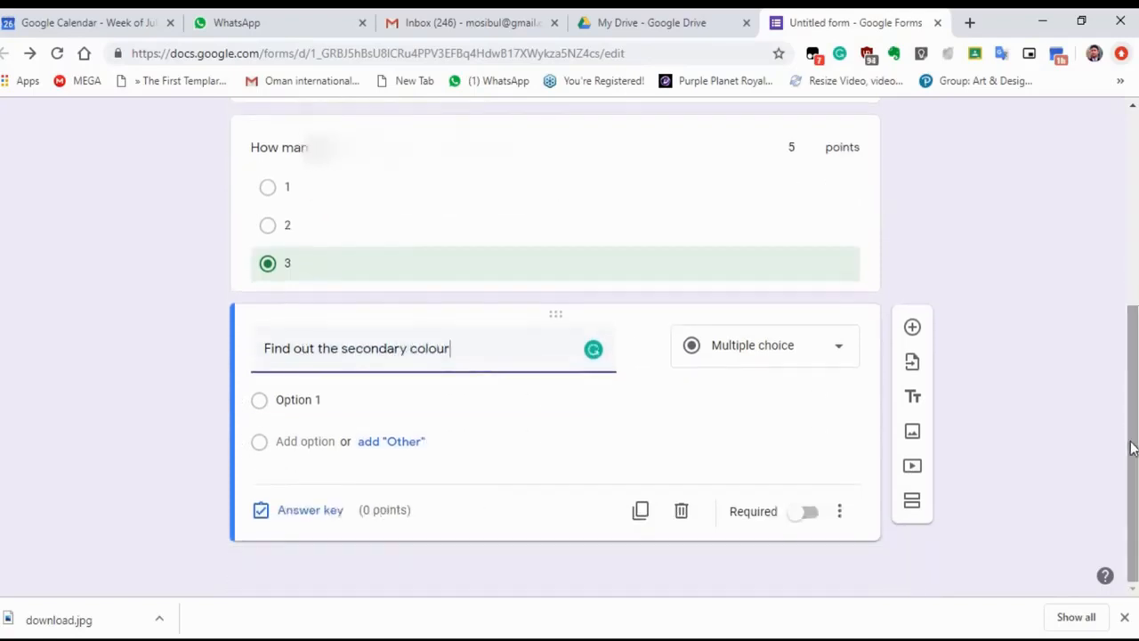
pyautogui.click(913, 431)
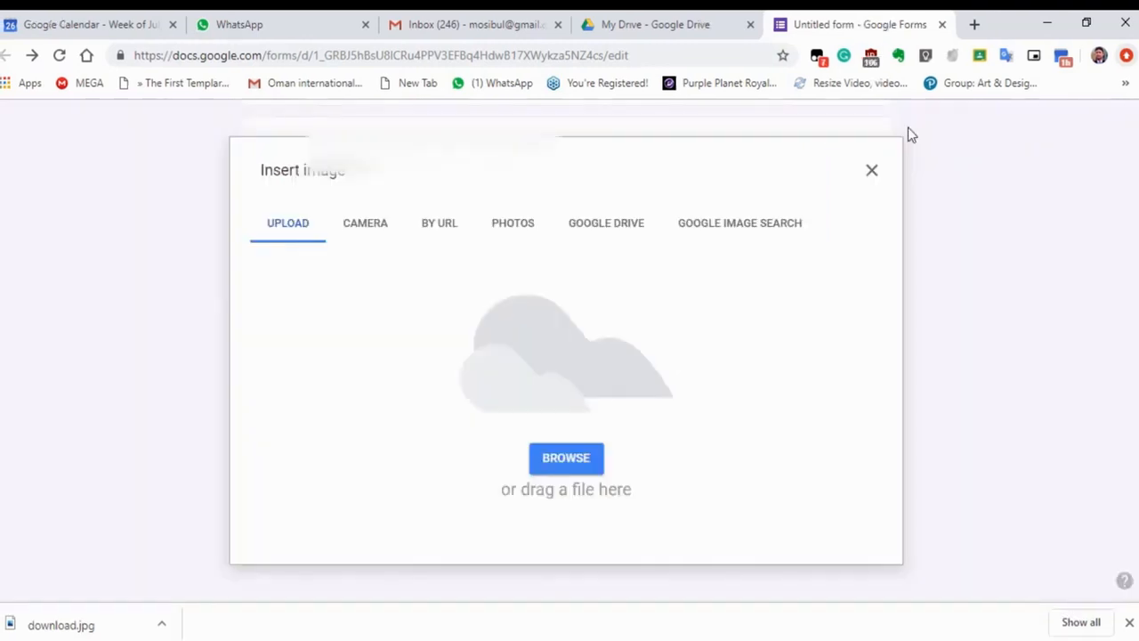
pyautogui.click(722, 227)
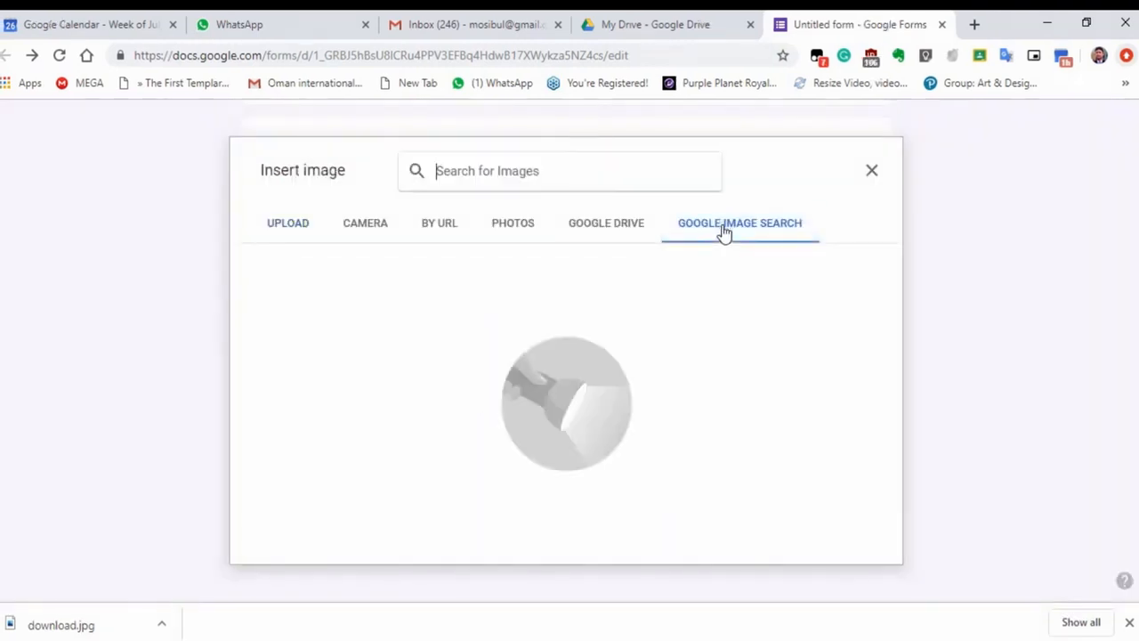
pyautogui.click(590, 159)
pyautogui.write('re')
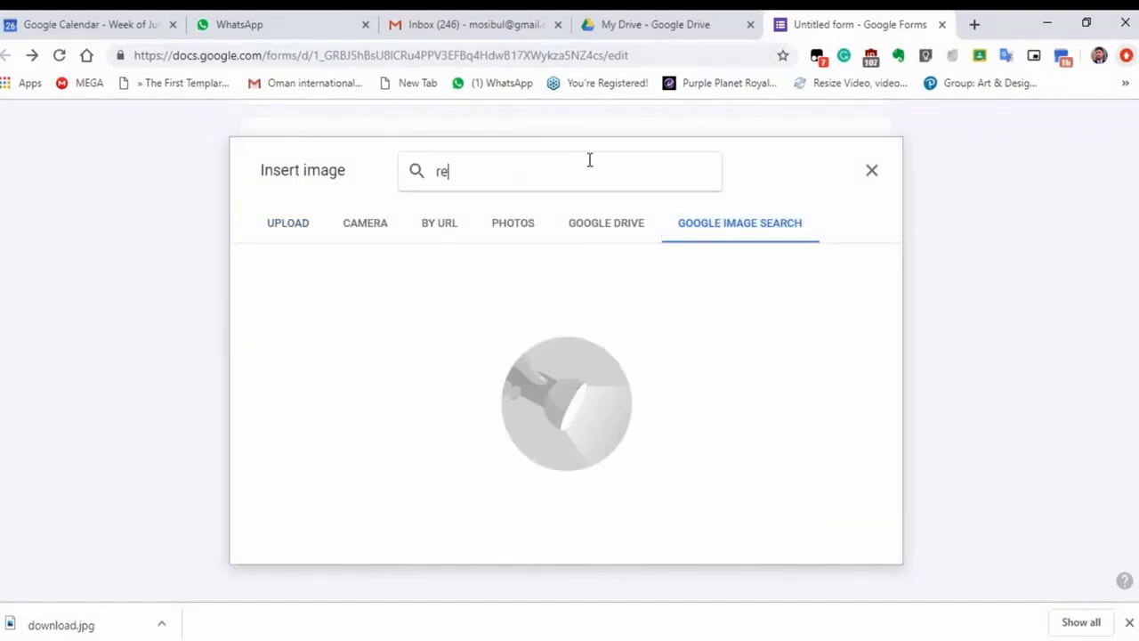
pyautogui.write('d')
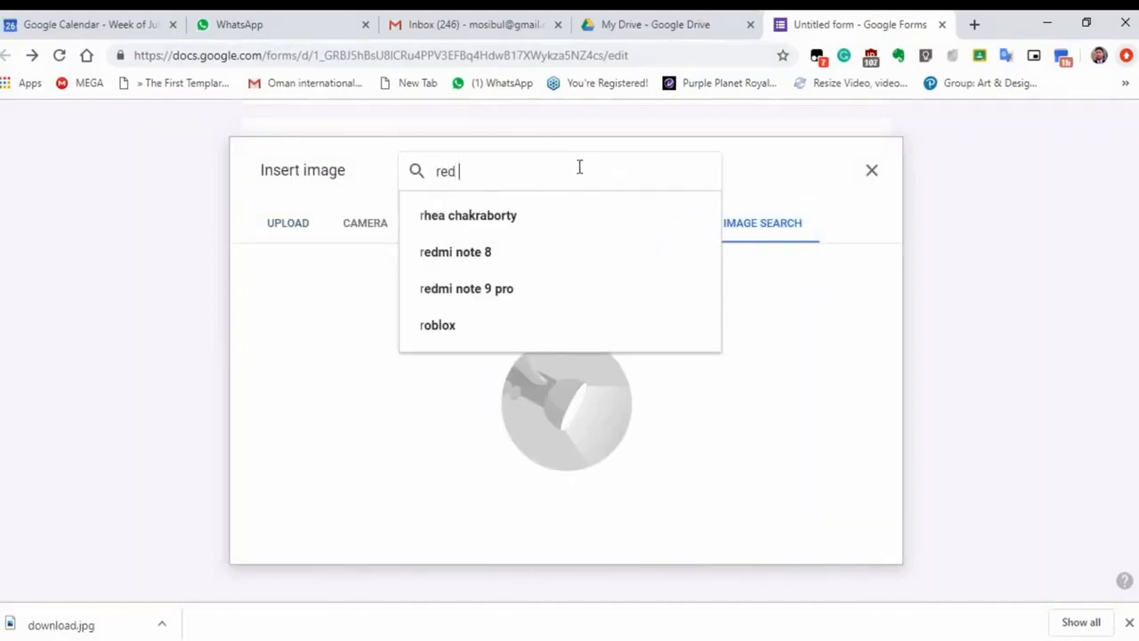
pyautogui.write(' colour')
pyautogui.click(490, 214)
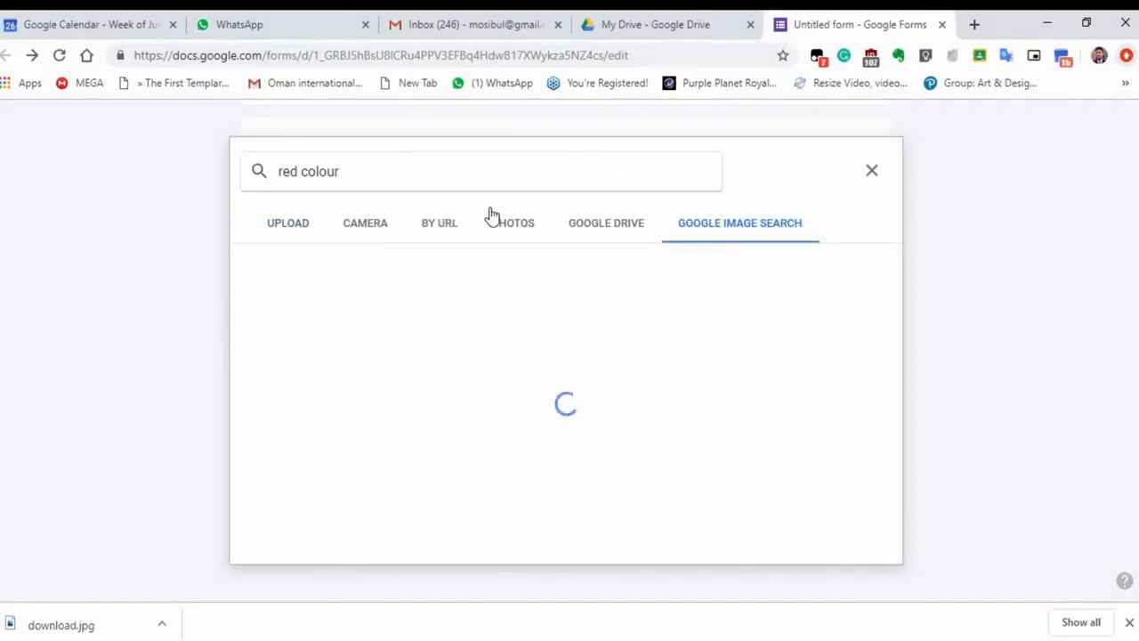
pyautogui.click(305, 330)
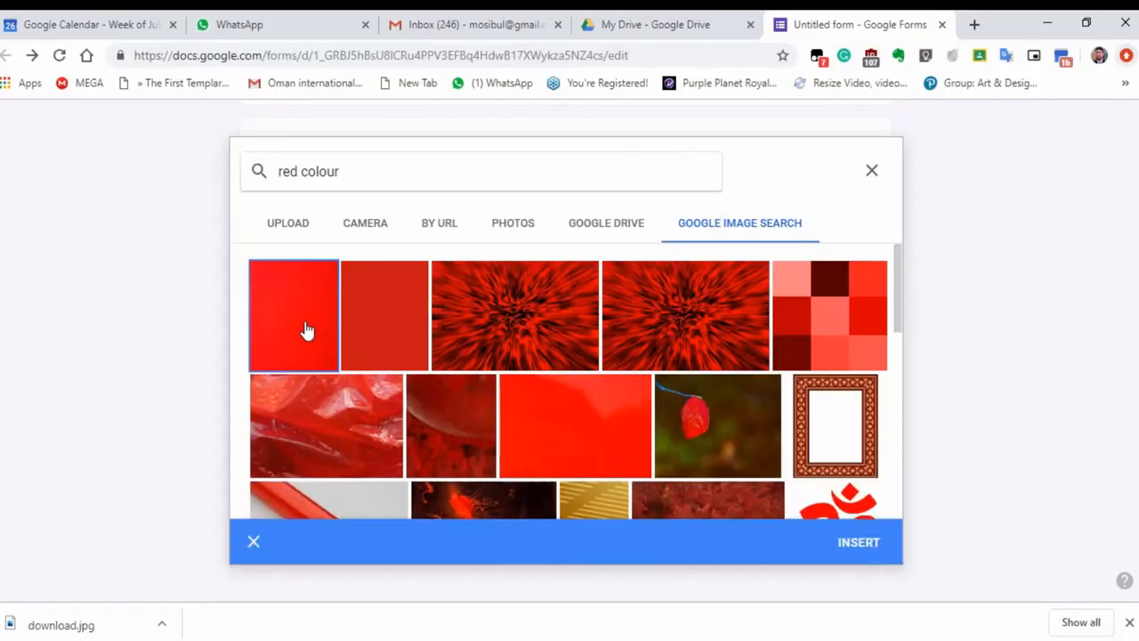
pyautogui.click(856, 542)
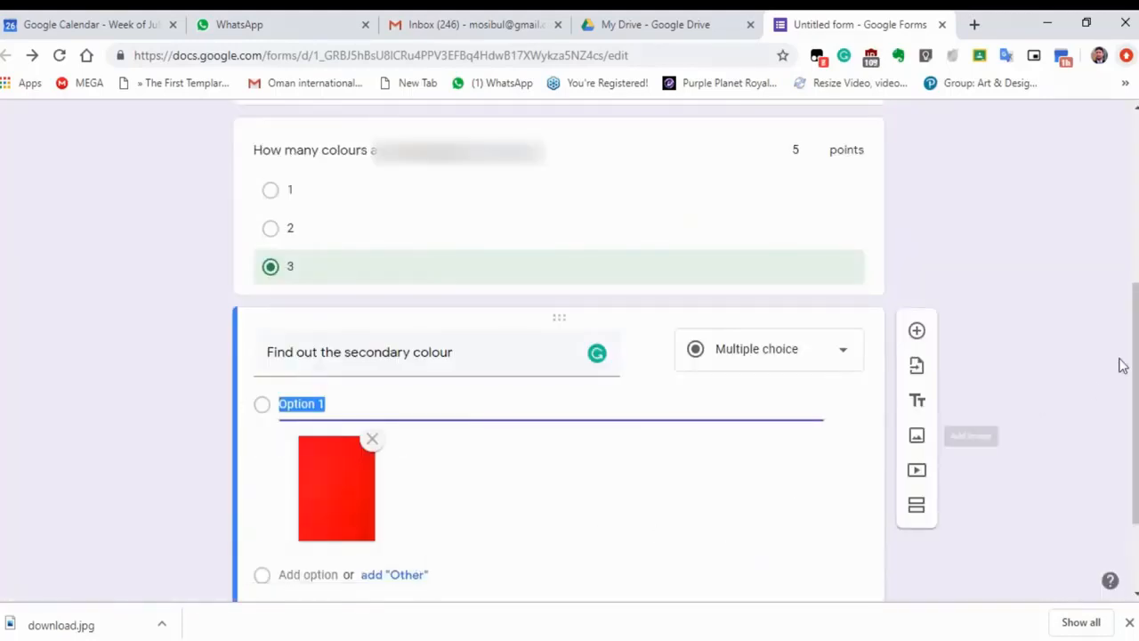
# Add Option 2 to the secondary colour question and give it a plain green picture from an image search for "green colour".
pyautogui.click(298, 446)
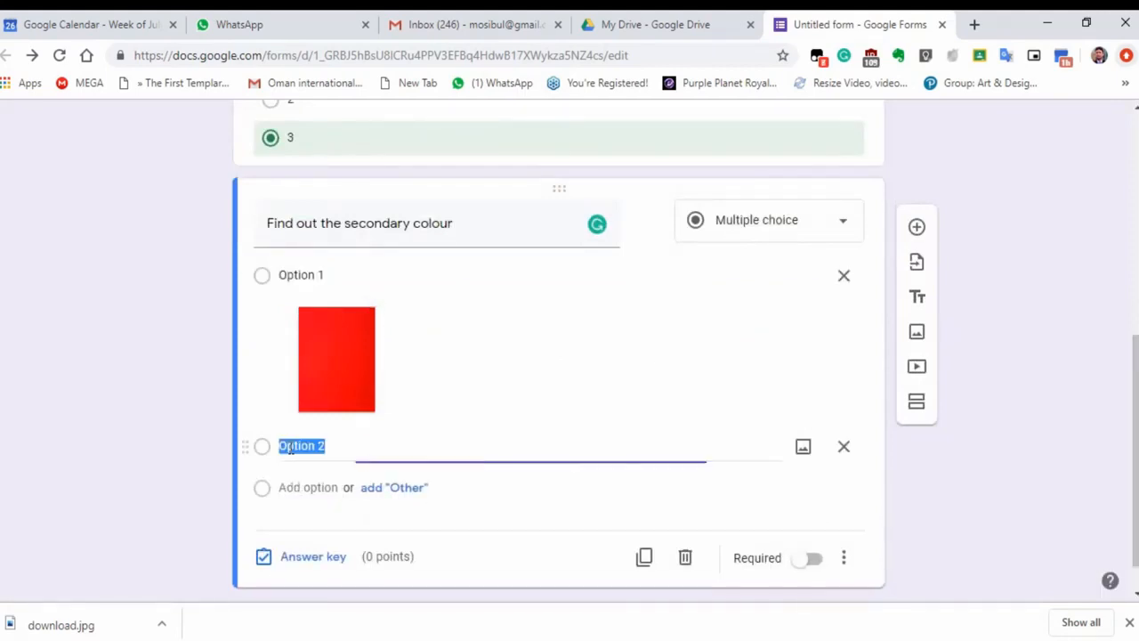
pyautogui.click(804, 447)
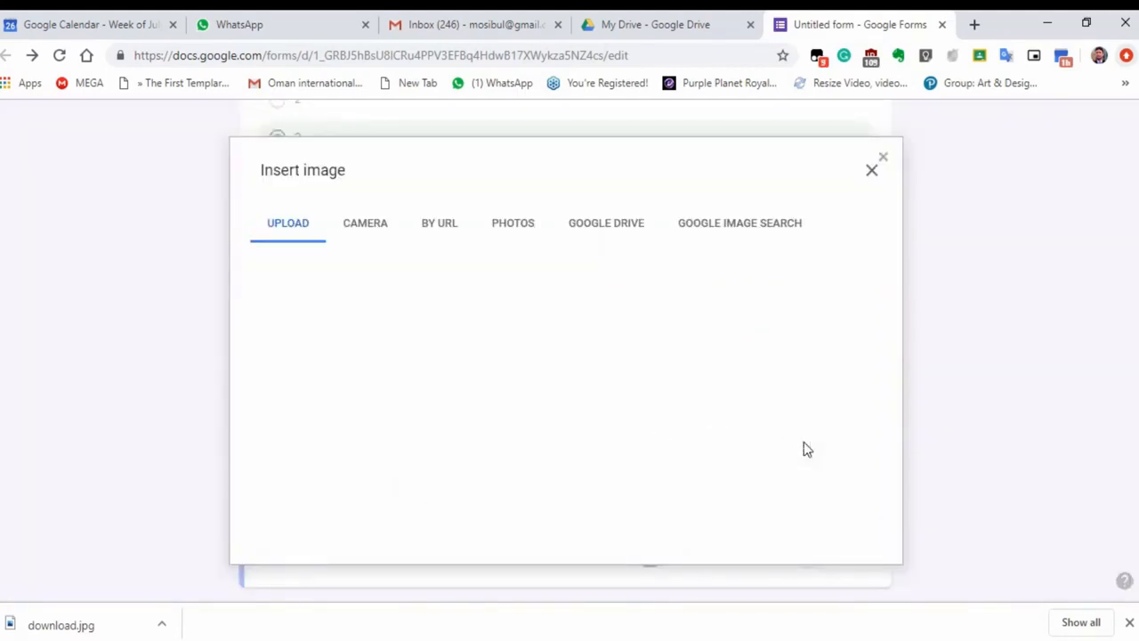
pyautogui.click(719, 228)
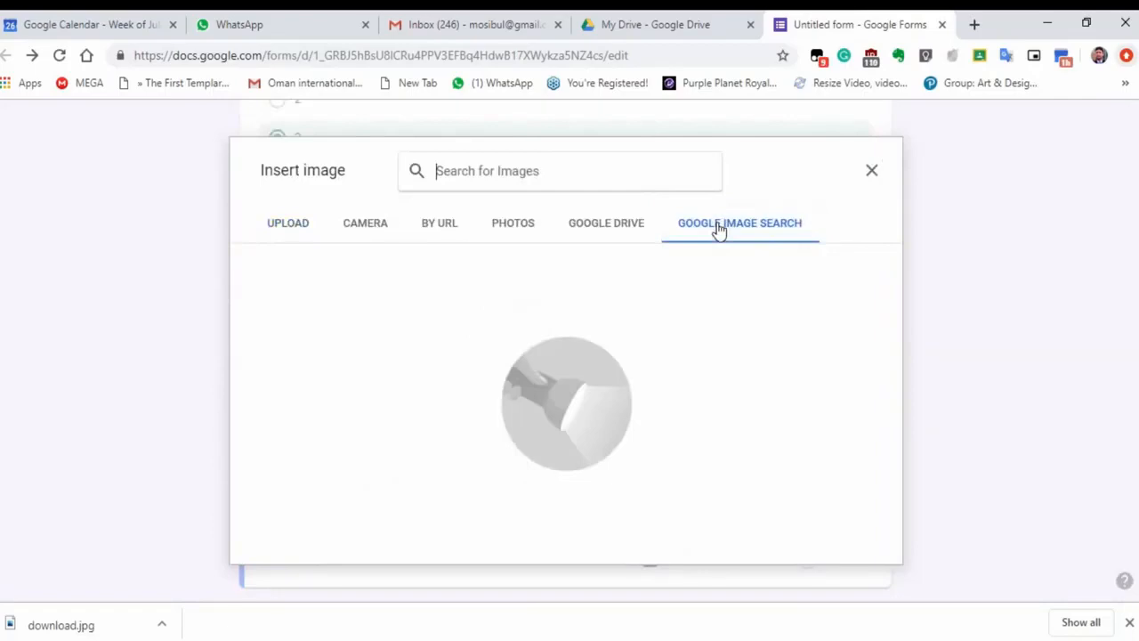
pyautogui.write('gree')
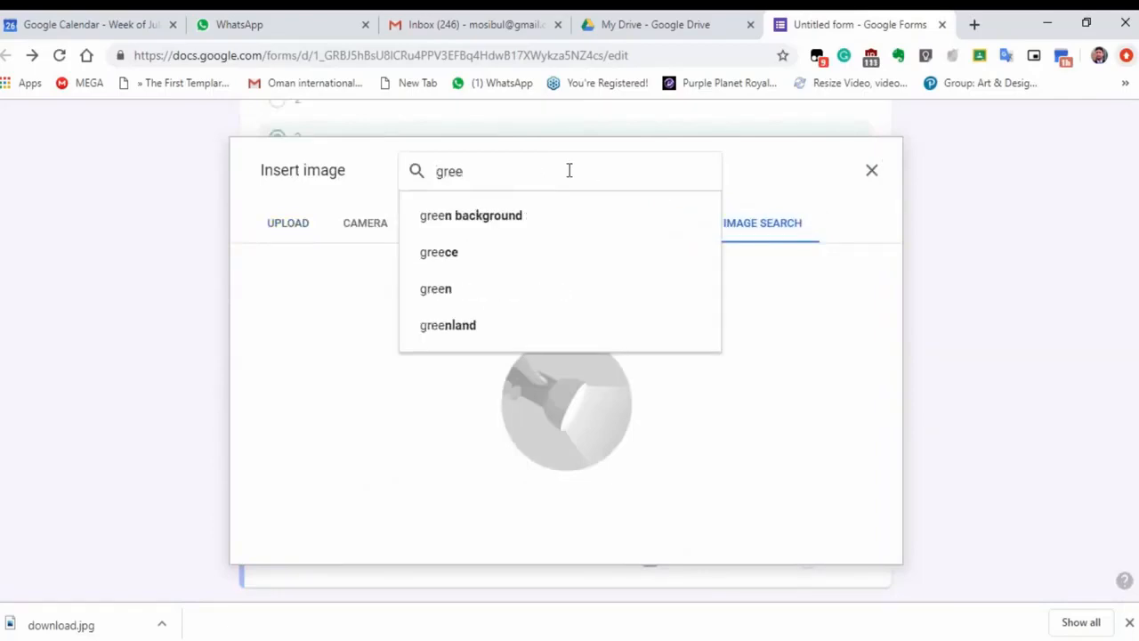
pyautogui.write('n colour')
pyautogui.click(478, 219)
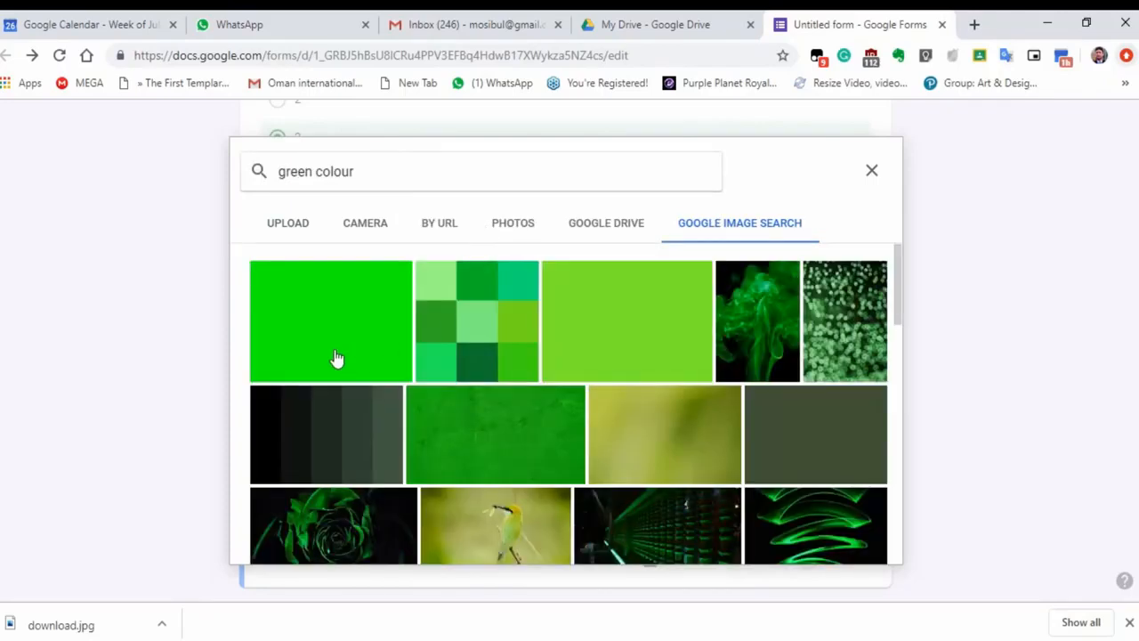
pyautogui.click(336, 358)
pyautogui.click(856, 559)
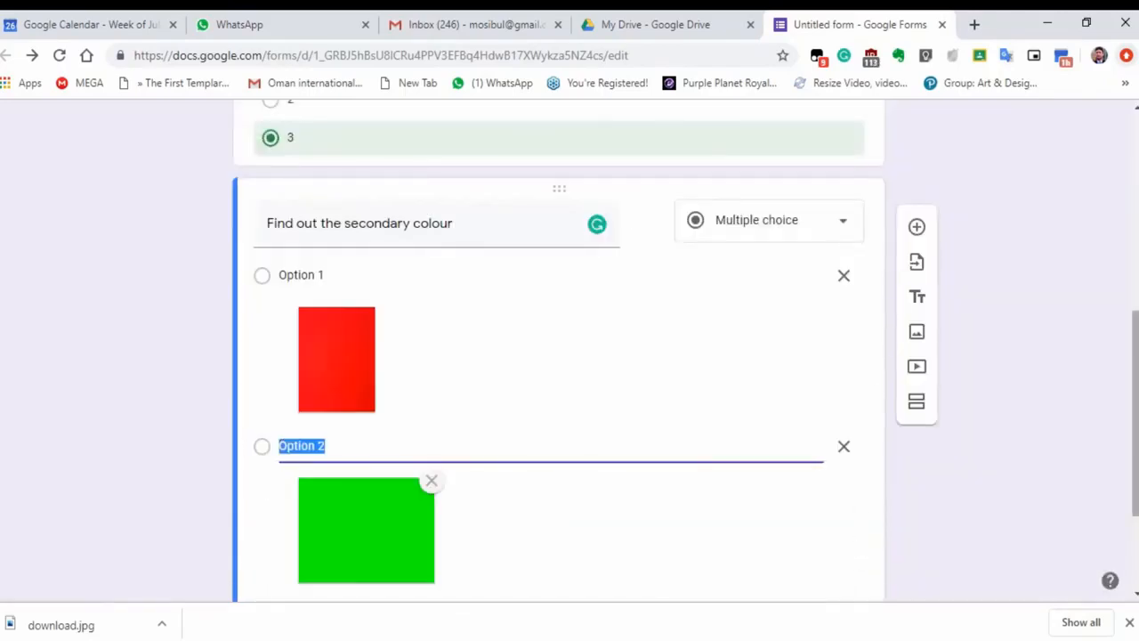
# Add Option 3 to the secondary colour question and give it a plain yellow picture from an image search for "yellow color".
pyautogui.moveTo(1136, 357); pyautogui.dragTo(1136, 431)
pyautogui.click(307, 446)
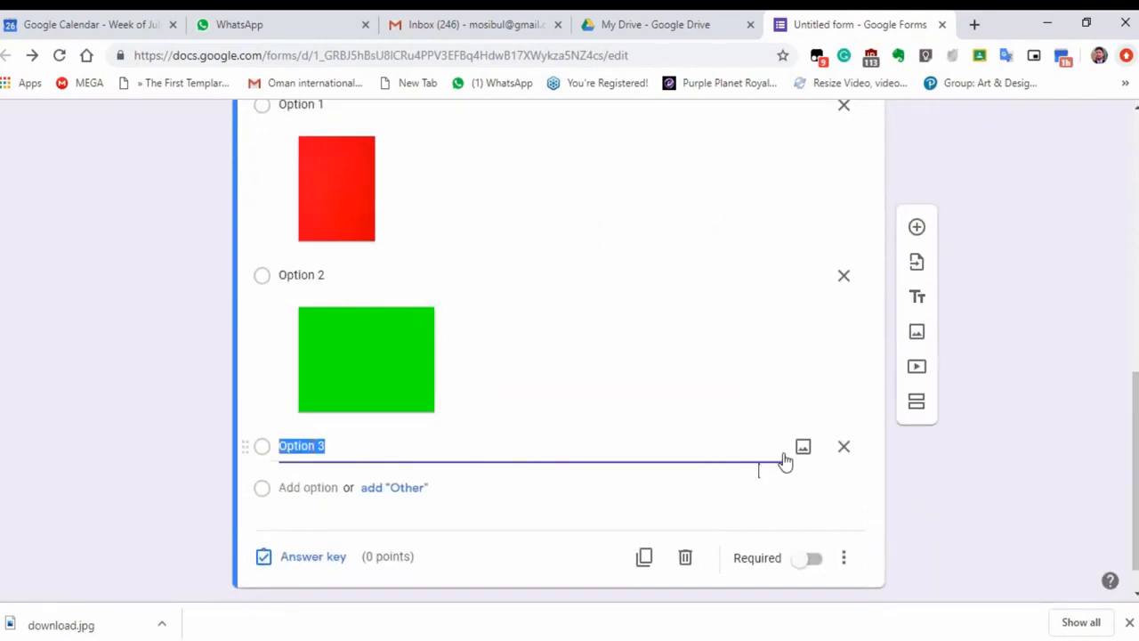
pyautogui.click(803, 447)
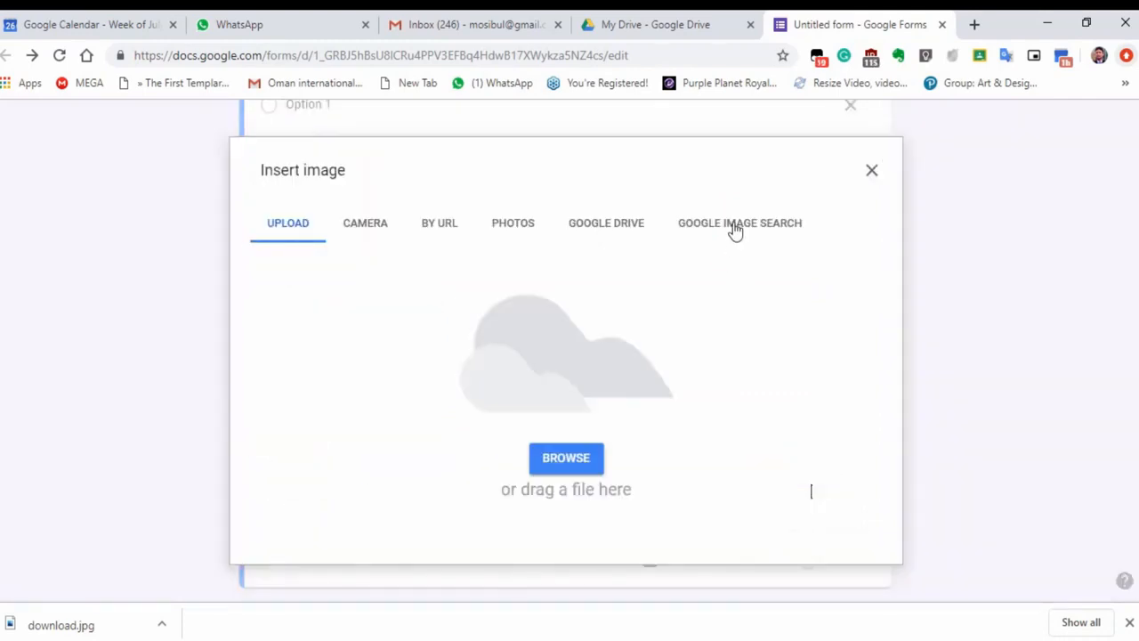
pyautogui.click(735, 227)
pyautogui.write('yellow color')
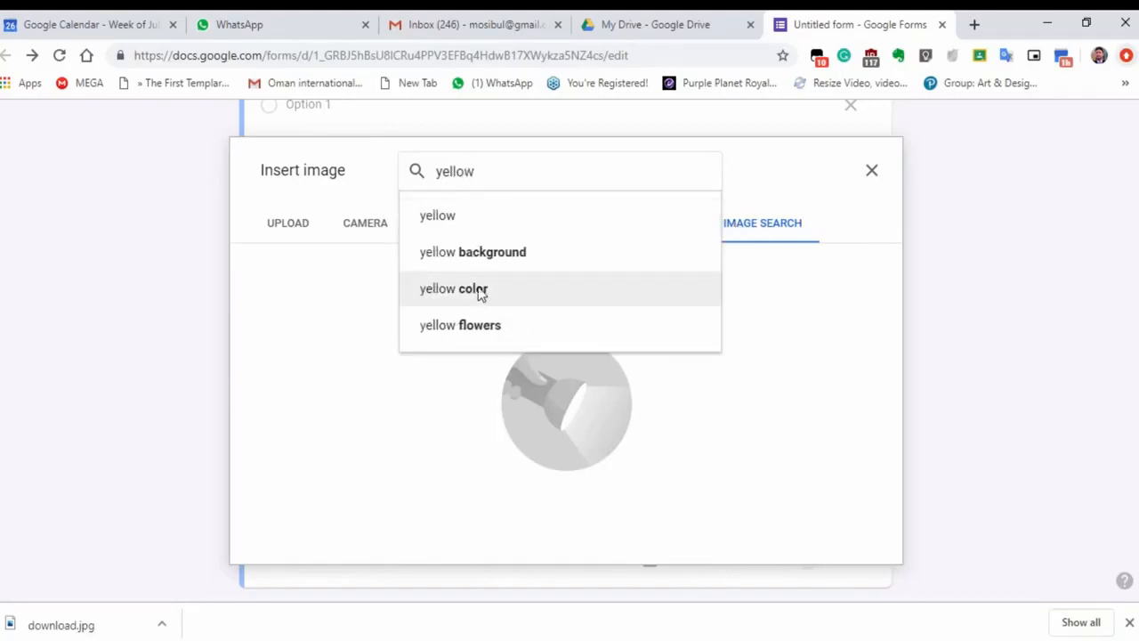
pyautogui.click(472, 290)
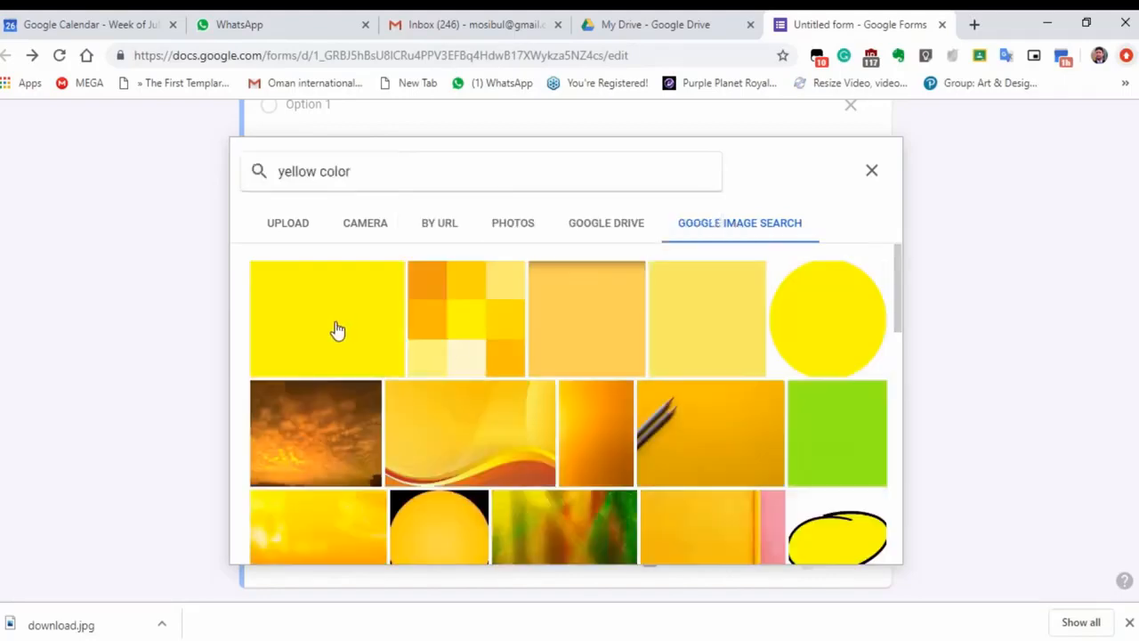
pyautogui.click(334, 327)
pyautogui.click(855, 544)
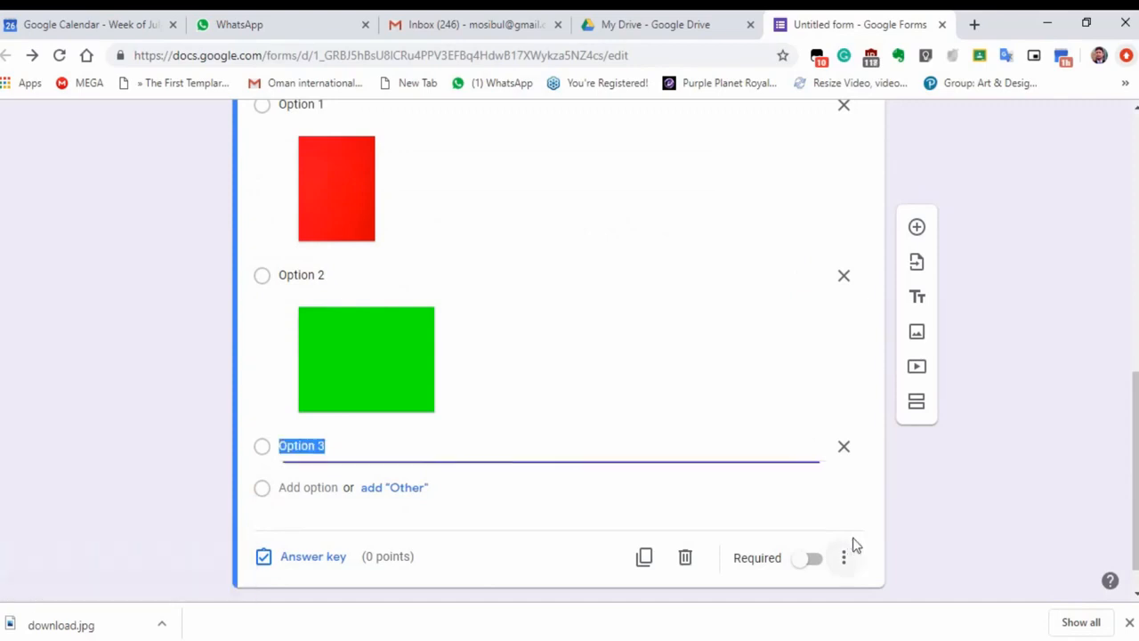
# Set the secondary colour question to 5 points with the green Option 2 as its correct answer, and finish the answer key.
pyautogui.moveTo(1135, 398); pyautogui.dragTo(1136, 431)
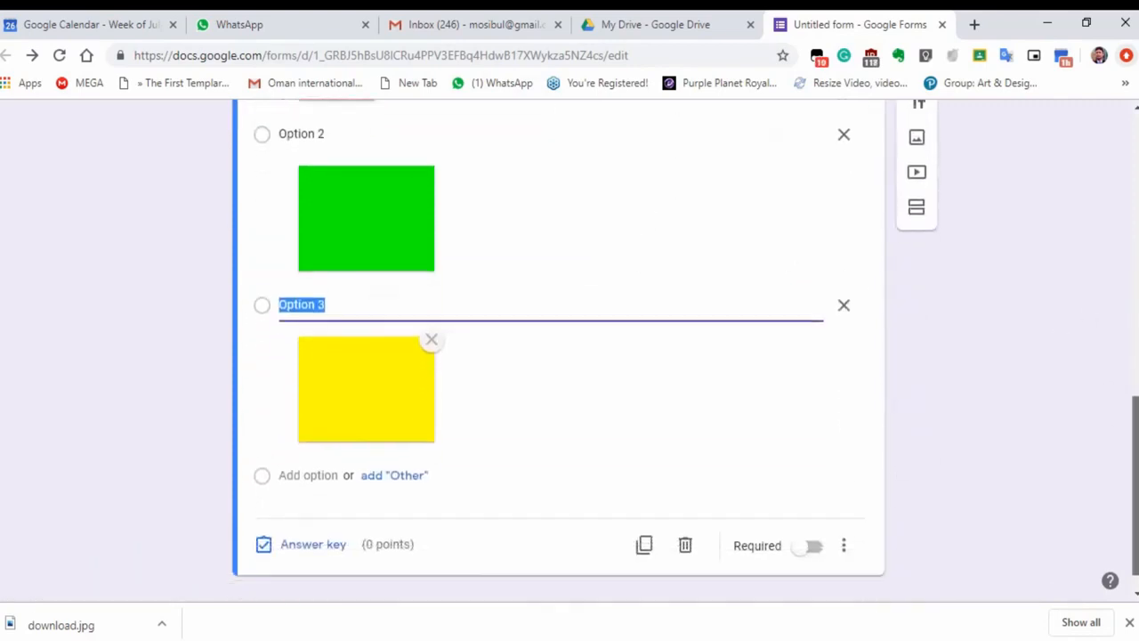
pyautogui.click(338, 556)
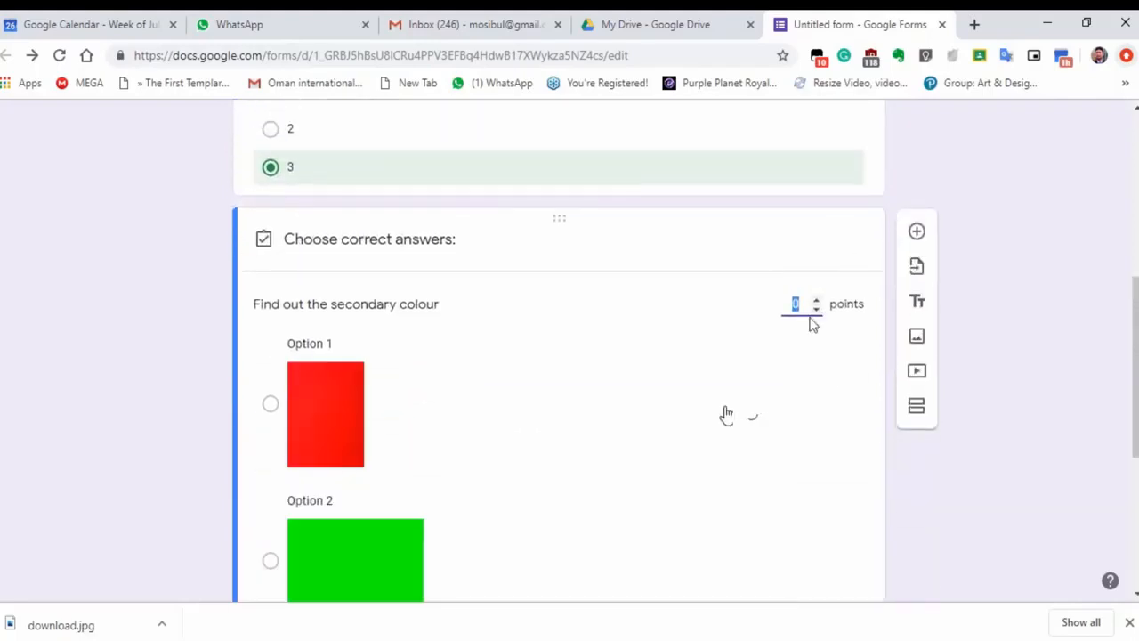
pyautogui.press('BackSpace')
pyautogui.scroll(-1, 605, 436)
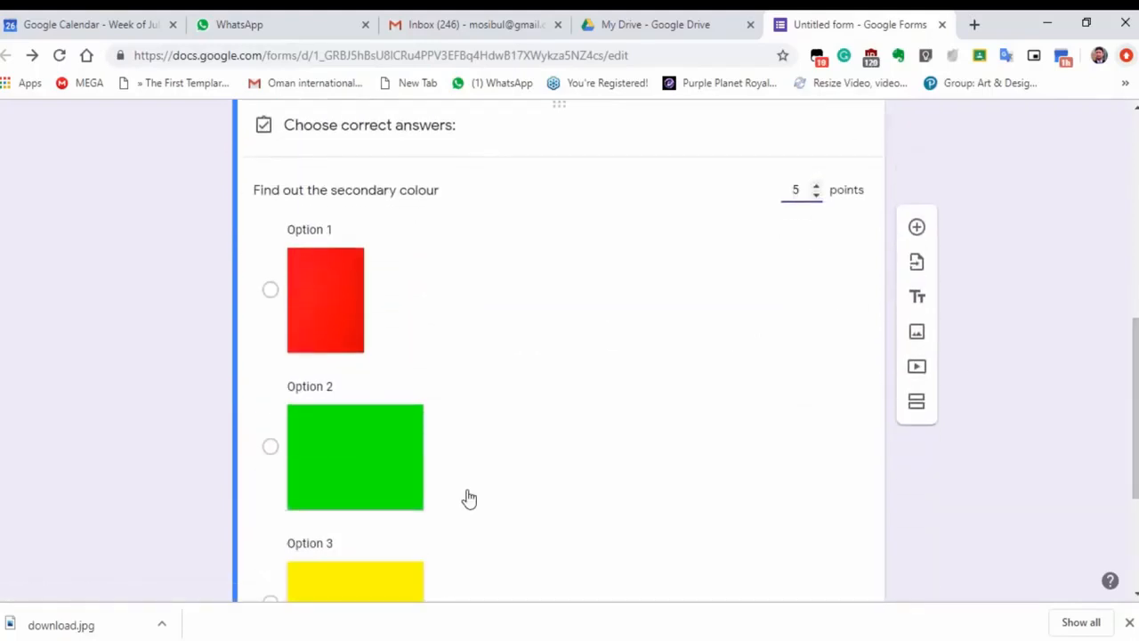
pyautogui.click(270, 447)
pyautogui.scroll(-2, 276, 450)
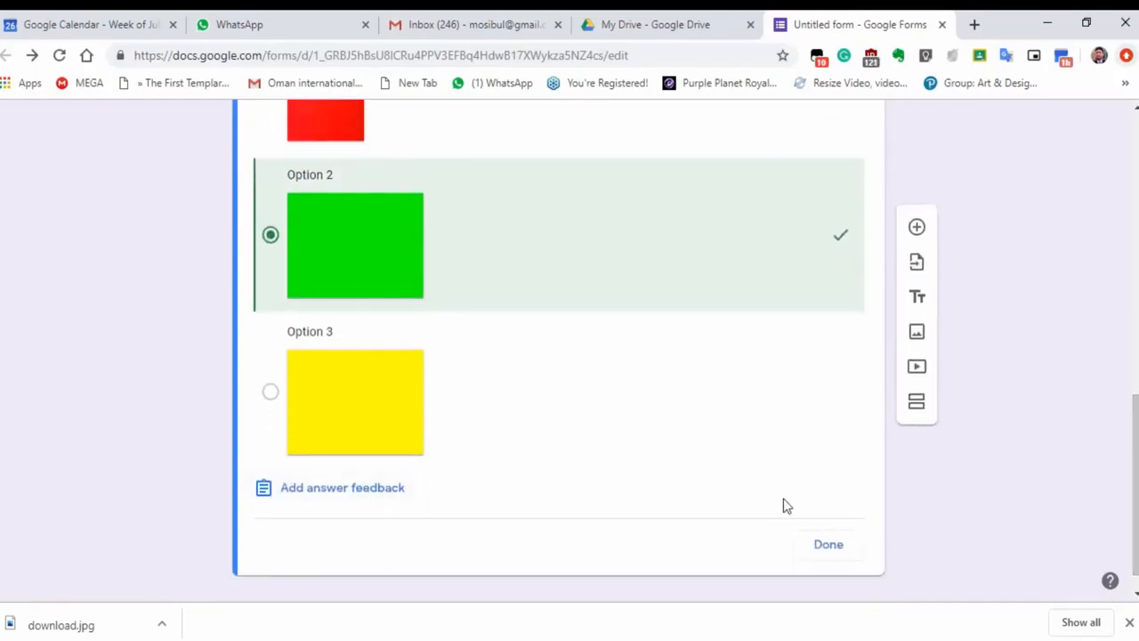
pyautogui.click(819, 544)
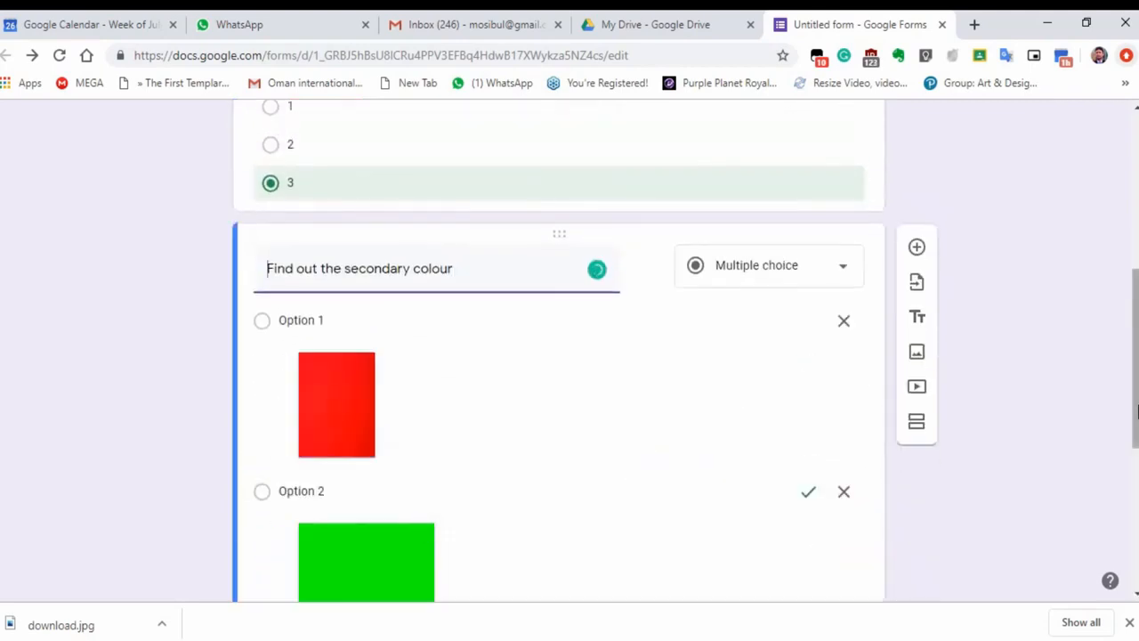
# Open the Class Test form's send options and copy its full response link.
pyautogui.moveTo(1134, 410); pyautogui.dragTo(1123, 321)
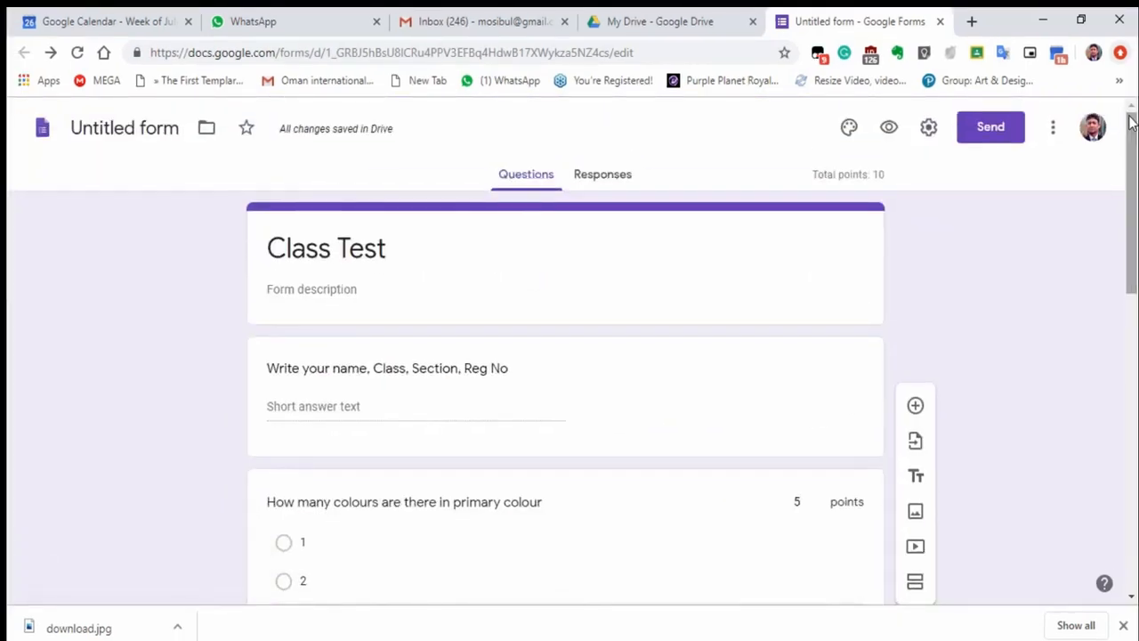
pyautogui.click(988, 138)
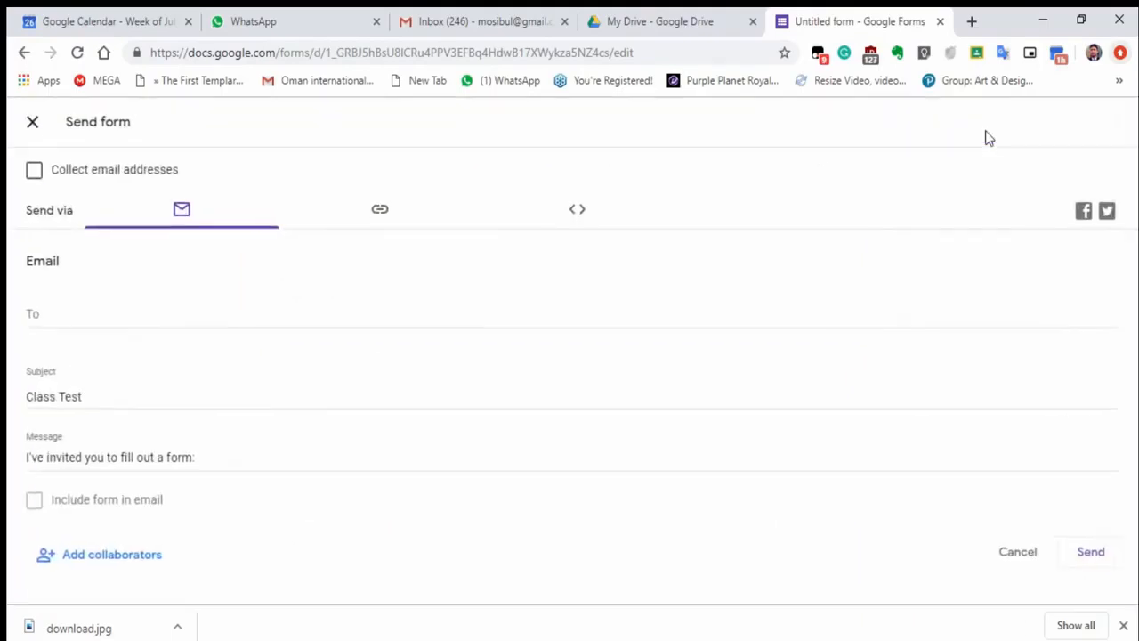
pyautogui.click(377, 217)
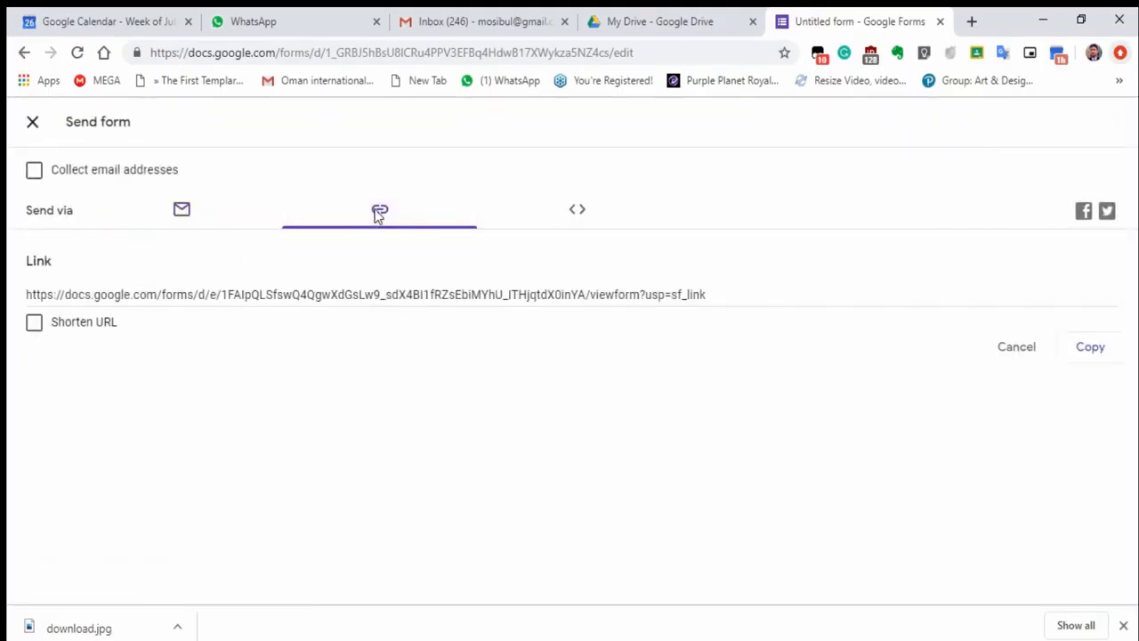
pyautogui.click(710, 294)
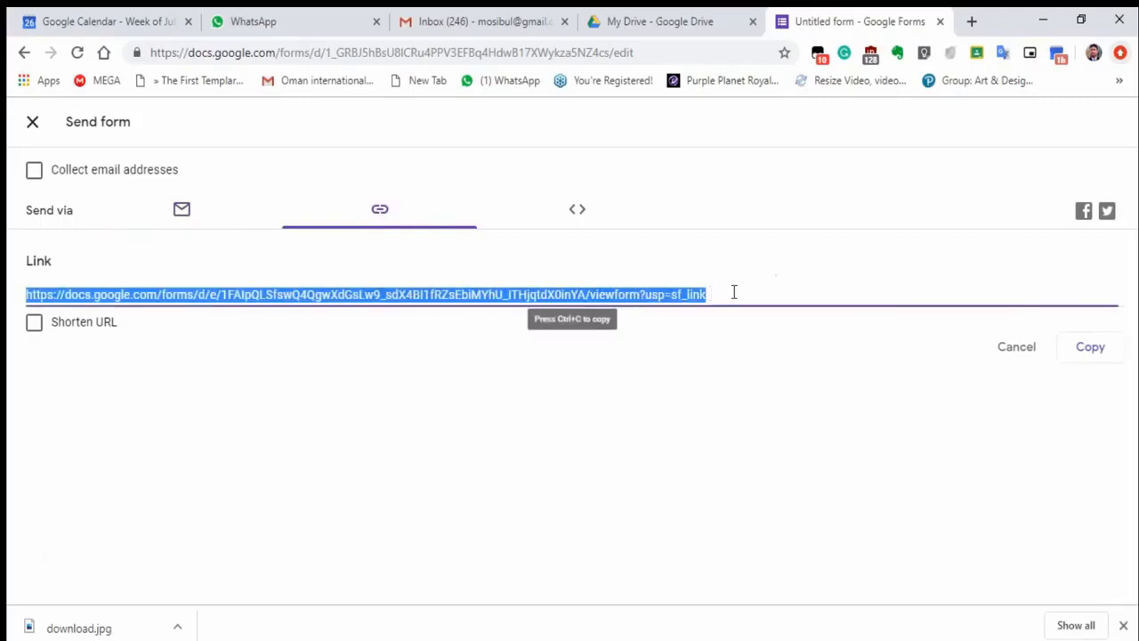
pyautogui.click(1075, 350)
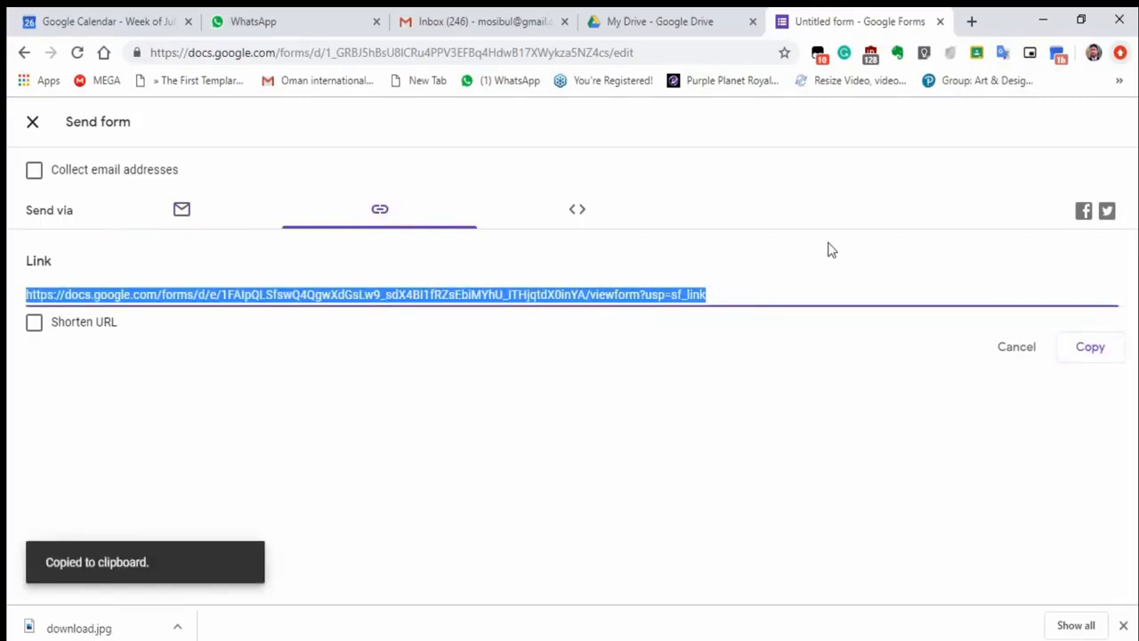
# Switch to Word, paste the form link into the blank document and save it as class test colour1.
pyautogui.hotkey('alt', 'Tab')
pyautogui.hotkey('ctrl', 'v')
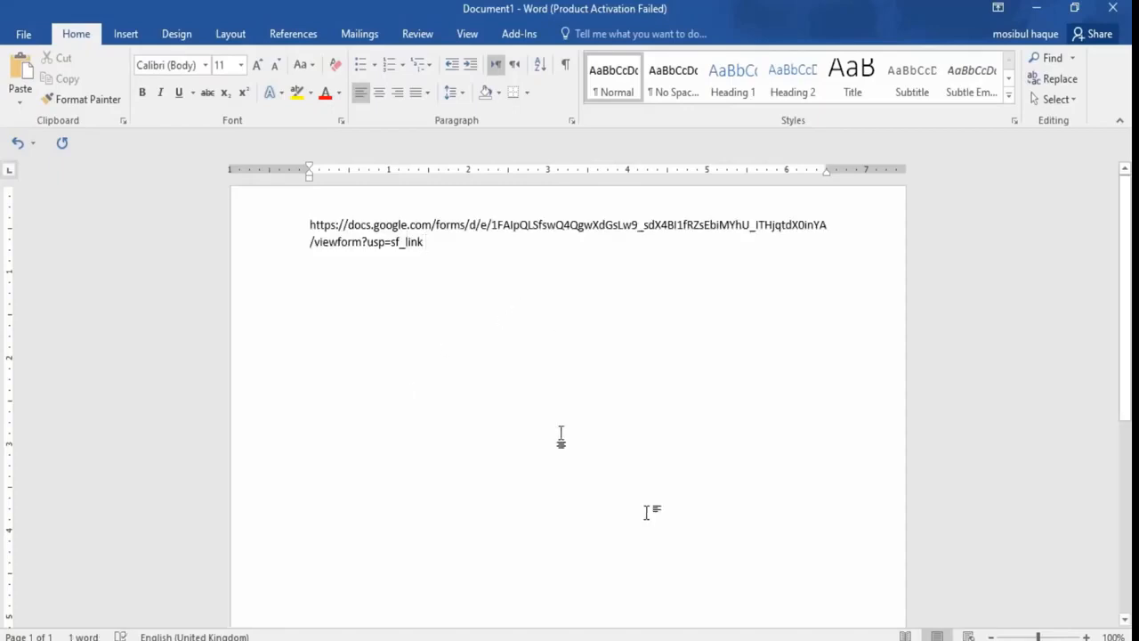
pyautogui.click(22, 34)
pyautogui.click(24, 215)
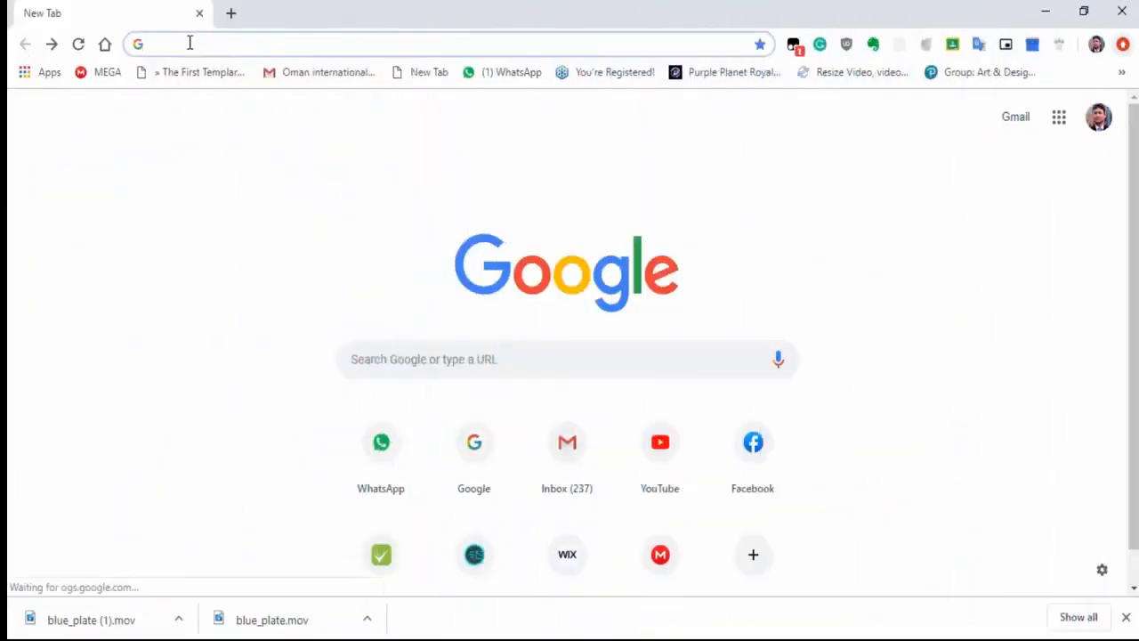
# Switch to Chrome, search Google for "google form" and go to the personal Google Forms home page.
pyautogui.click(190, 43)
pyautogui.write('google')
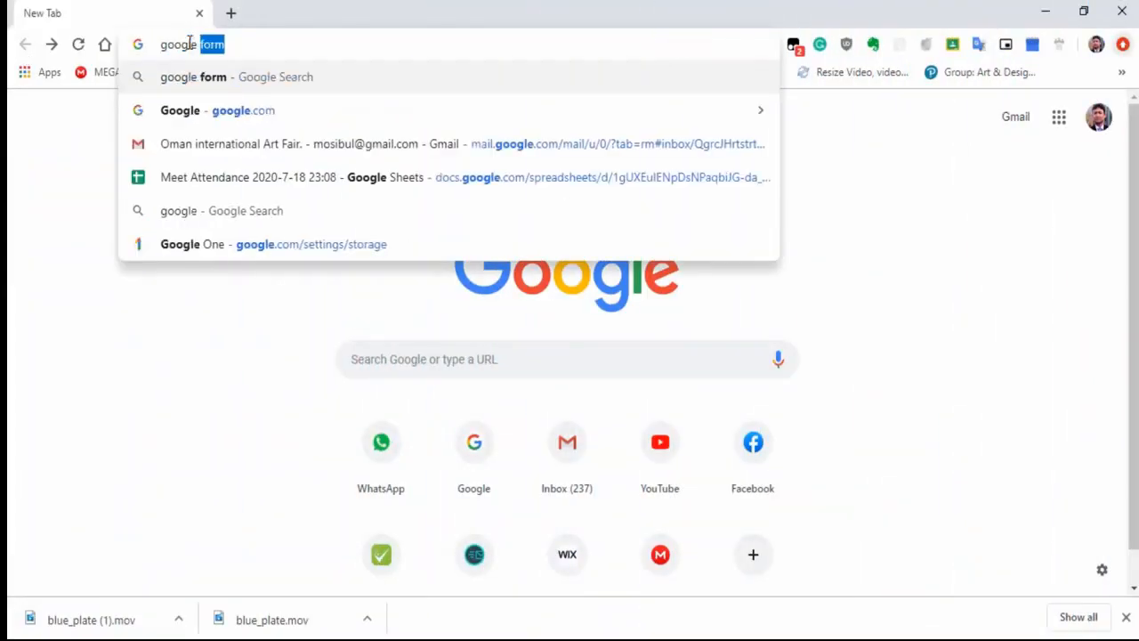
pyautogui.write(' fo')
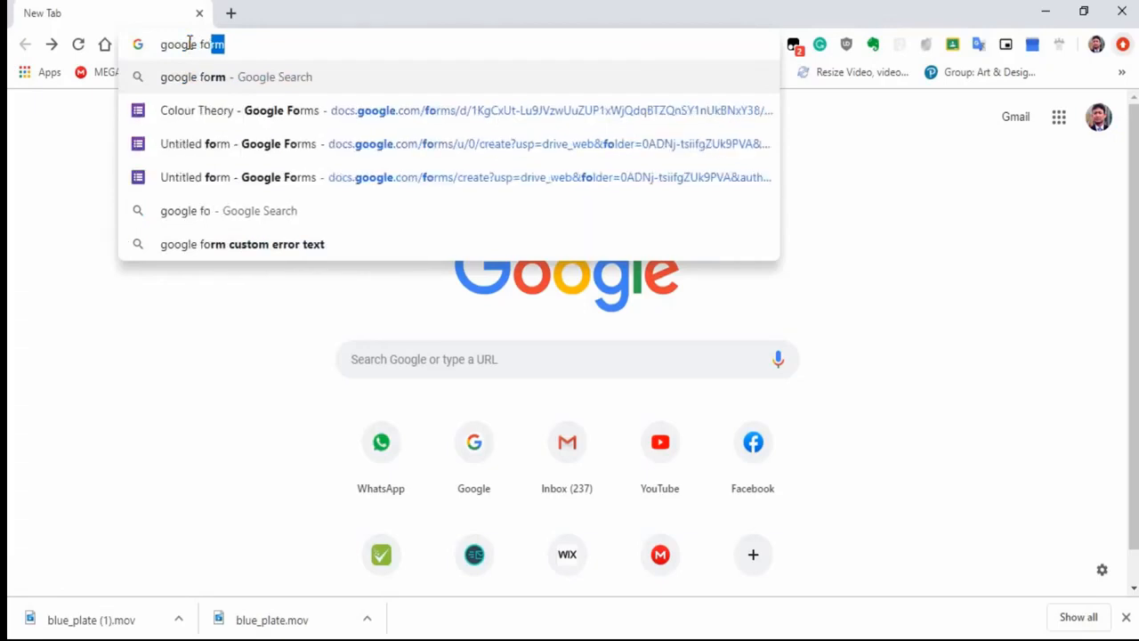
pyautogui.click(203, 78)
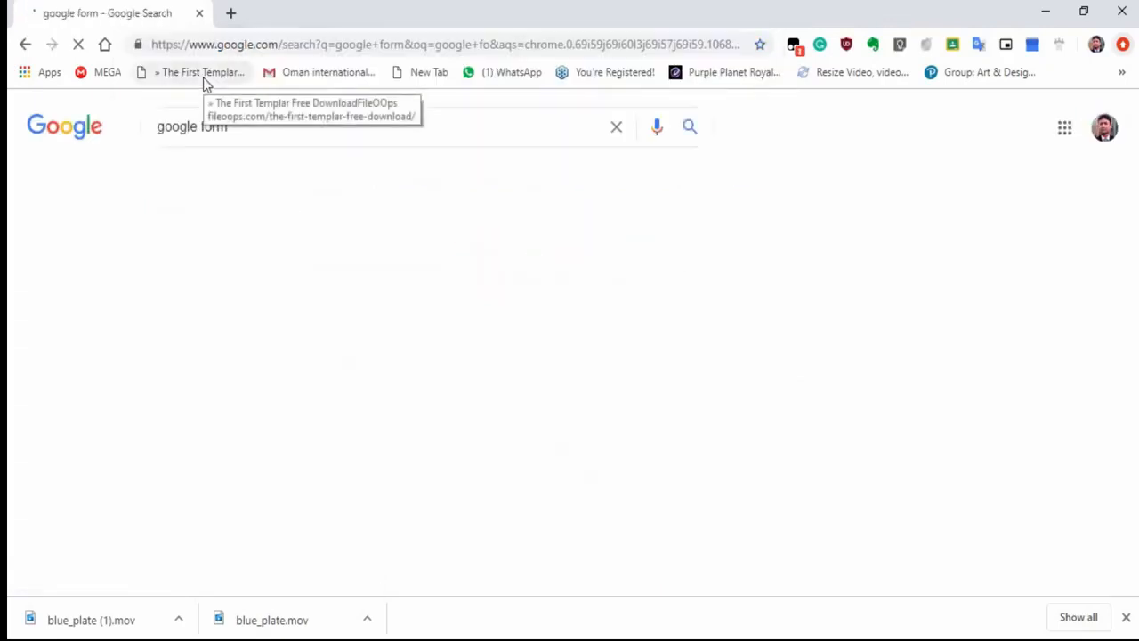
pyautogui.click(242, 280)
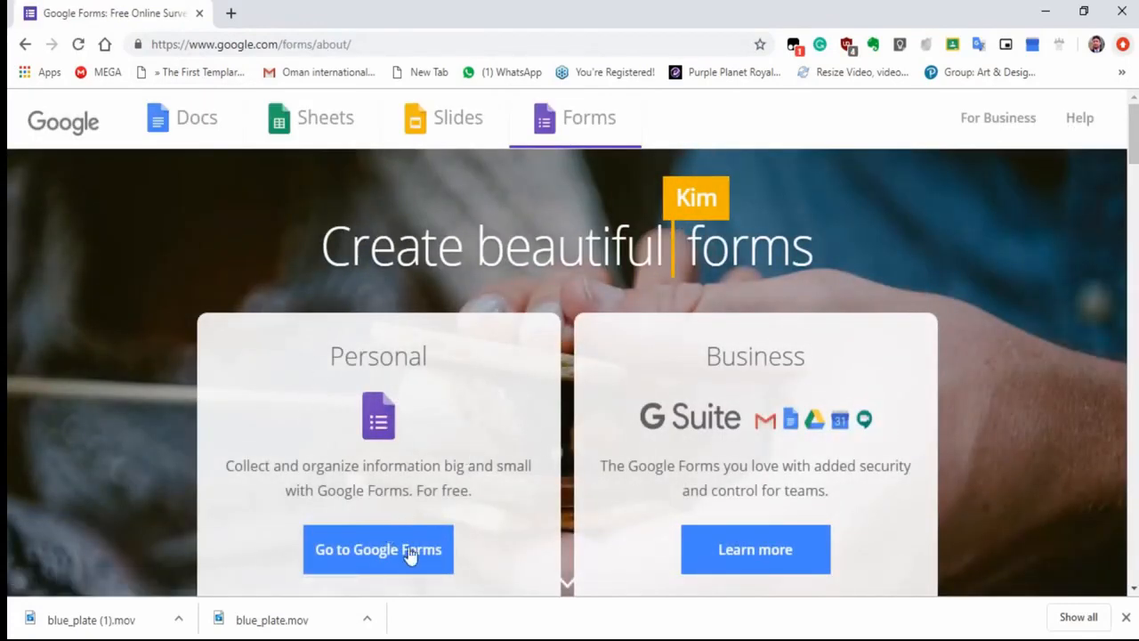
pyautogui.click(380, 551)
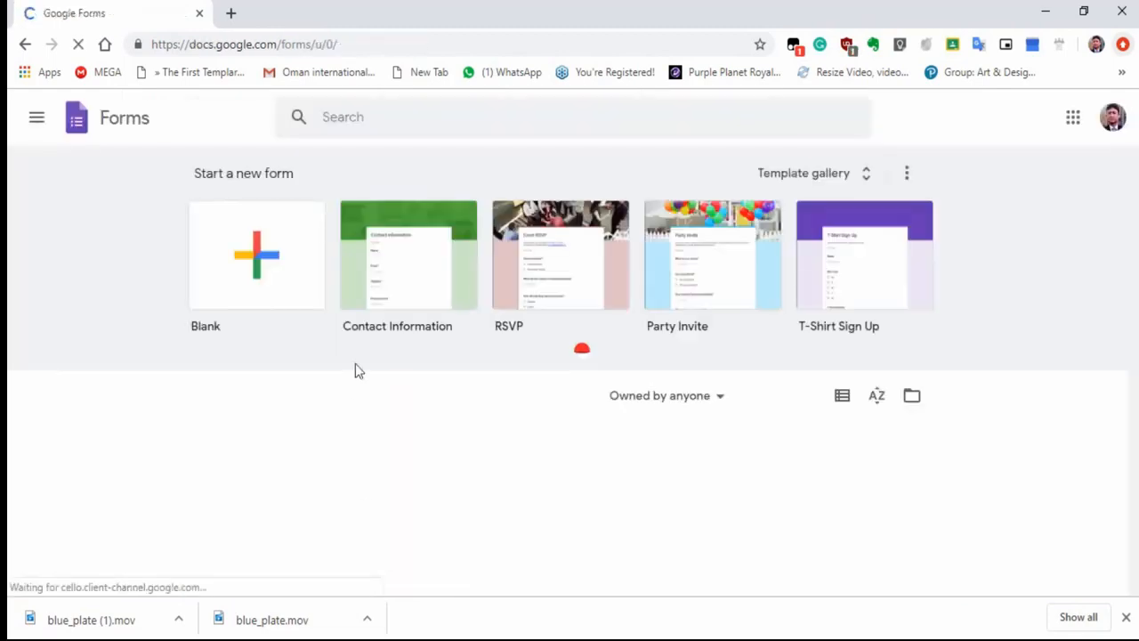
# Create a blank form and replace its title with "Test".
pyautogui.click(257, 262)
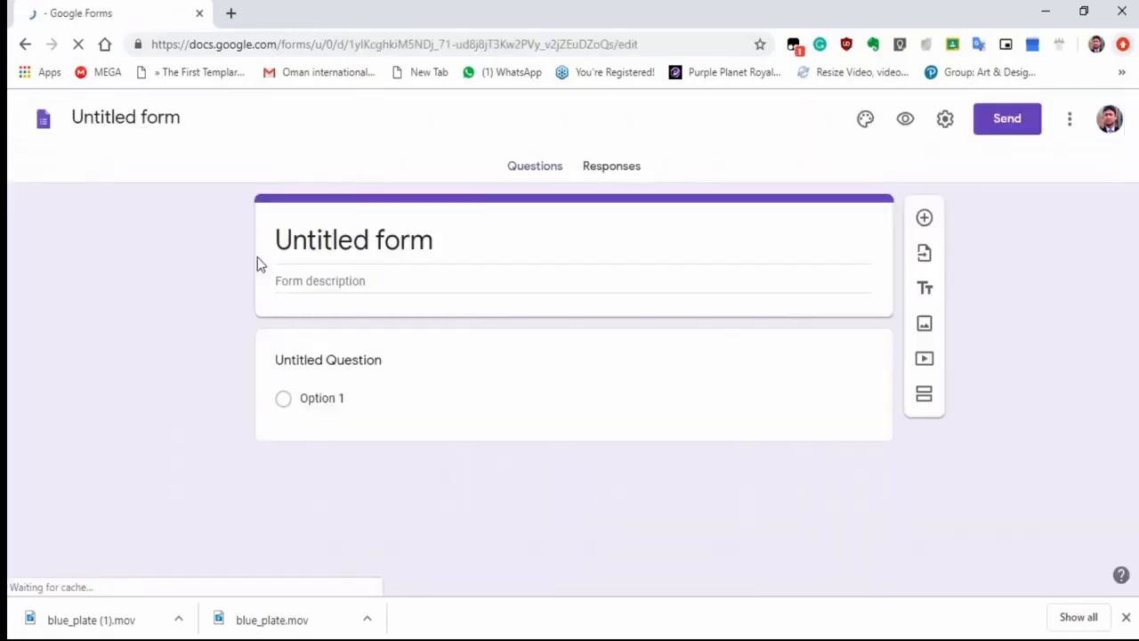
pyautogui.click(434, 248)
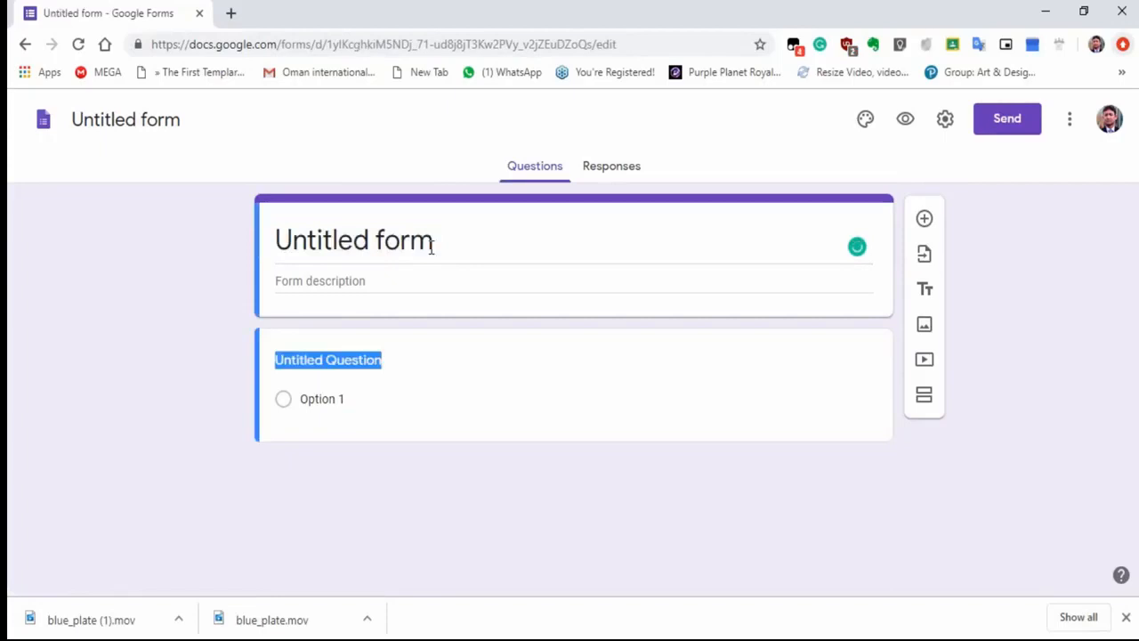
pyautogui.click(431, 248)
pyautogui.press('BackSpace')
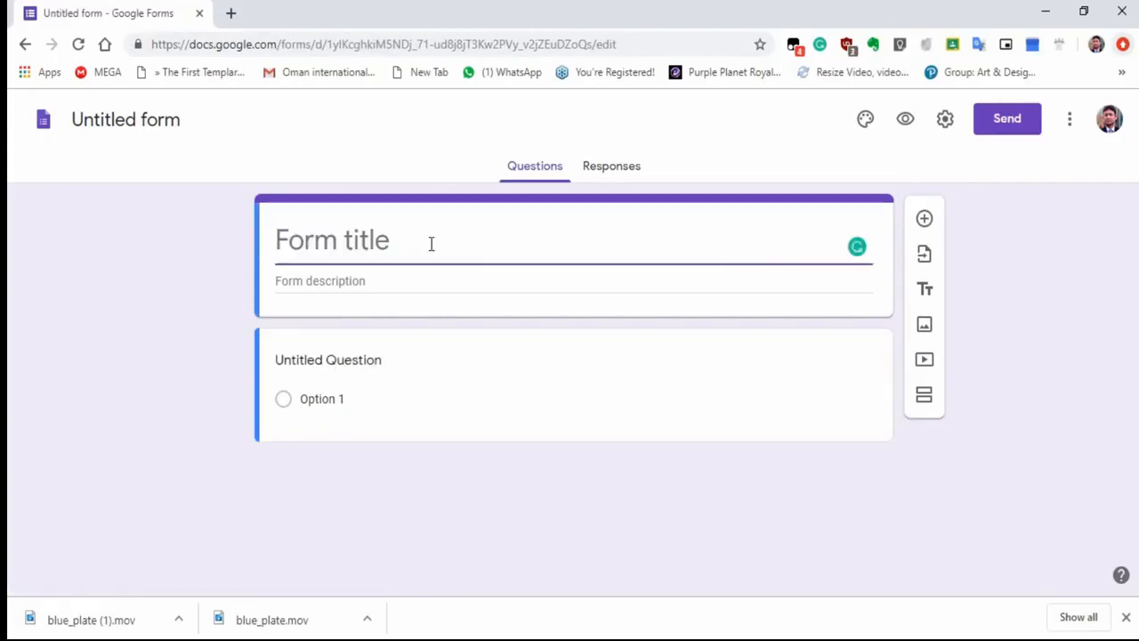
pyautogui.write('Test')
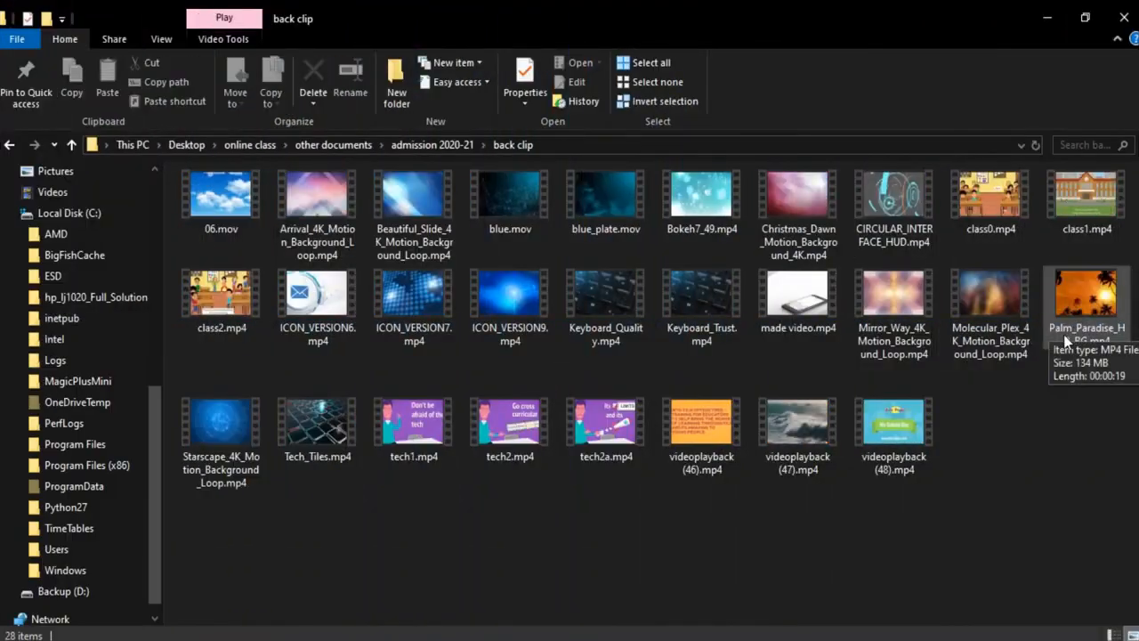
# In File Explorer's back clip folder, copy the name of Palm_Paradise_HD_BG.mp4, append it with a slash to the folder path and select the full path.
pyautogui.click(1081, 322)
pyautogui.rightClick(1079, 322)
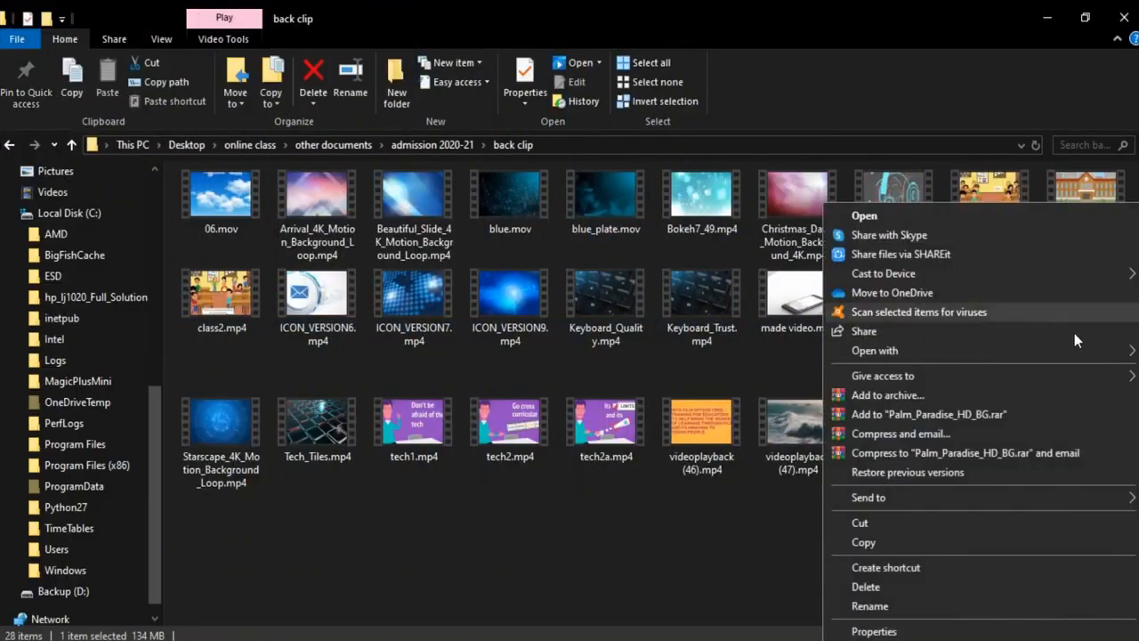
pyautogui.click(915, 610)
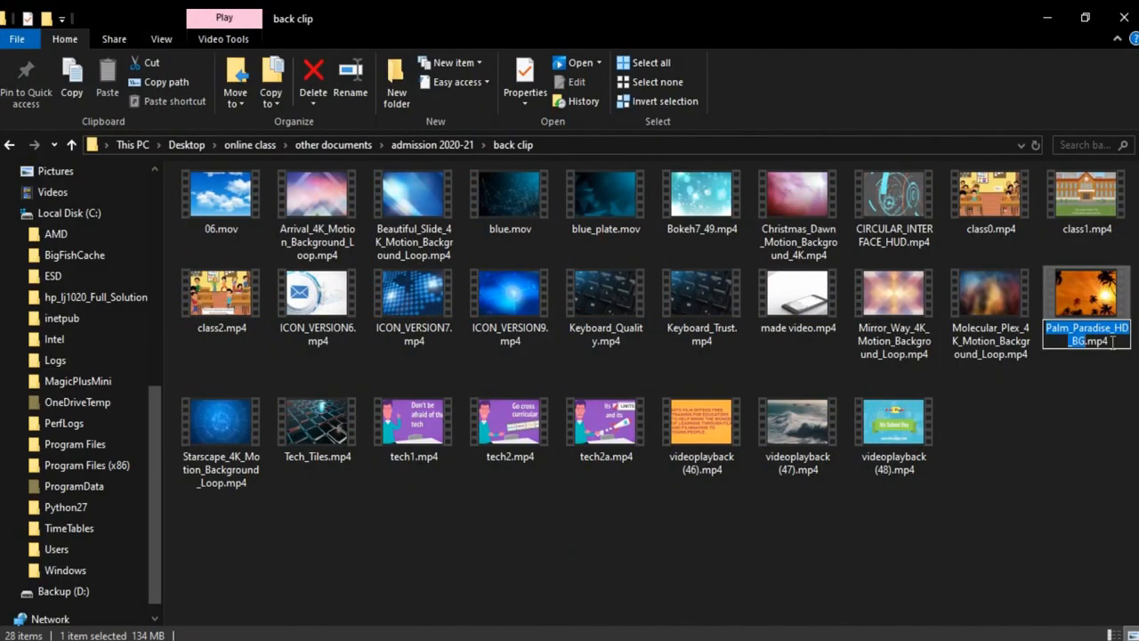
pyautogui.click(553, 144)
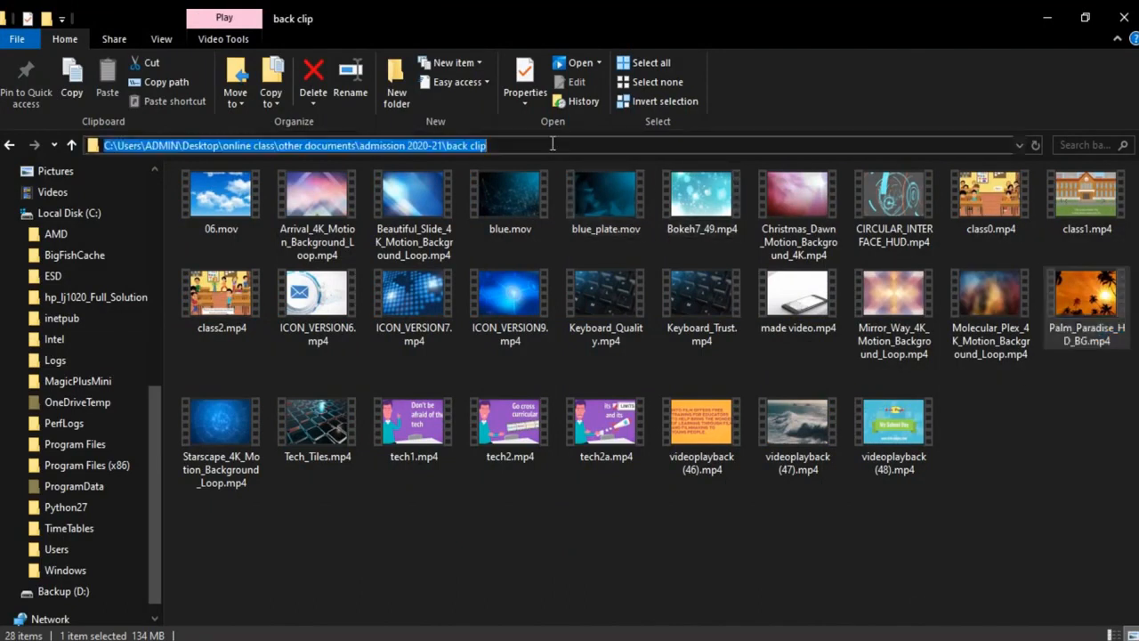
pyautogui.click(512, 149)
pyautogui.write('/')
pyautogui.write('Palm_Paradise_HD_BG.mp4')
pyautogui.moveTo(626, 145); pyautogui.dragTo(114, 141)
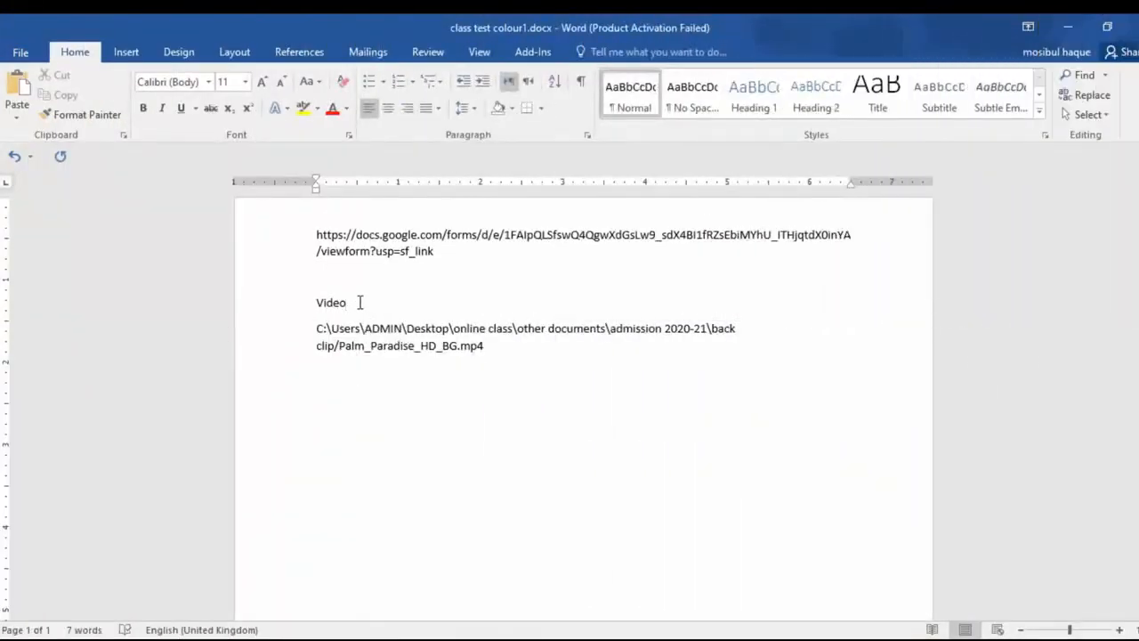
# In the Word document, add blank lines above and below the Video heading and save the document.
pyautogui.press('Return')
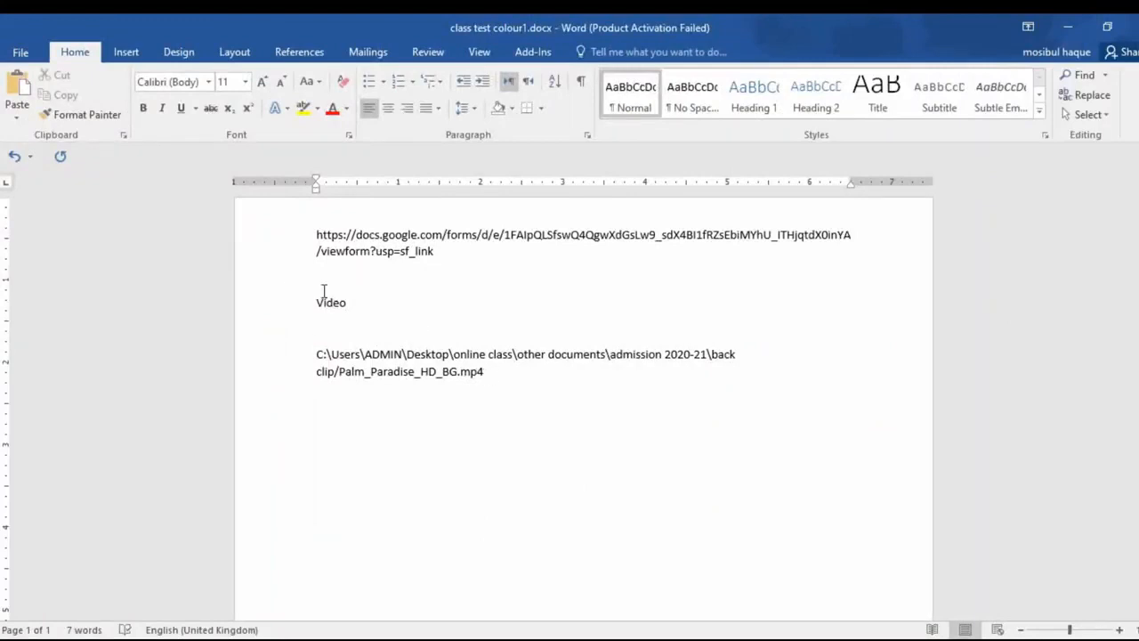
pyautogui.press('Return')
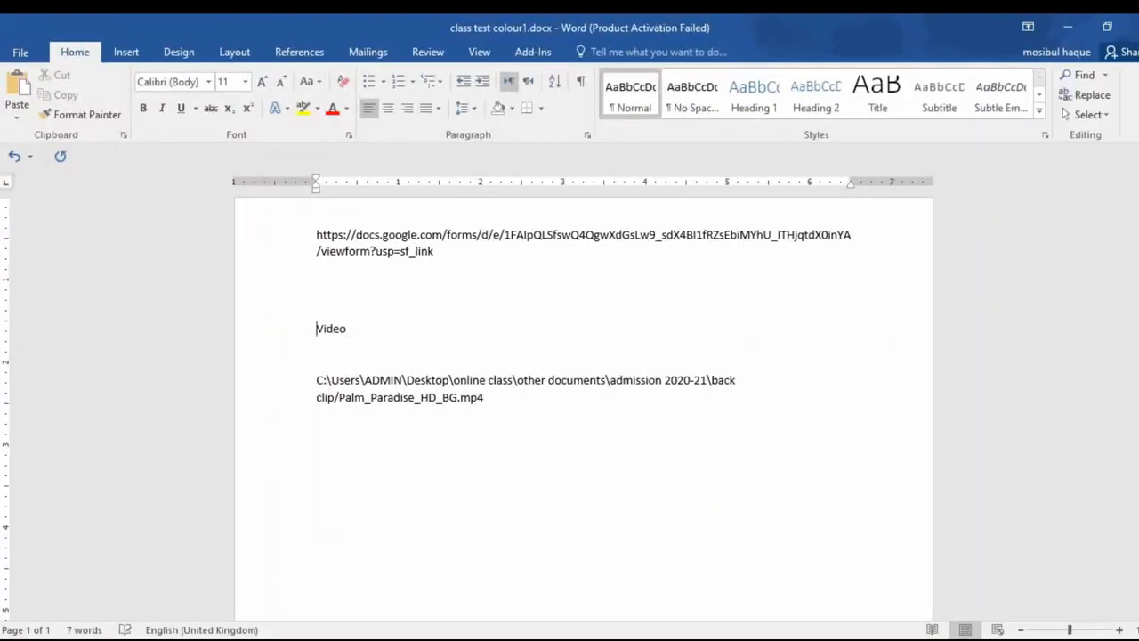
pyautogui.click(21, 53)
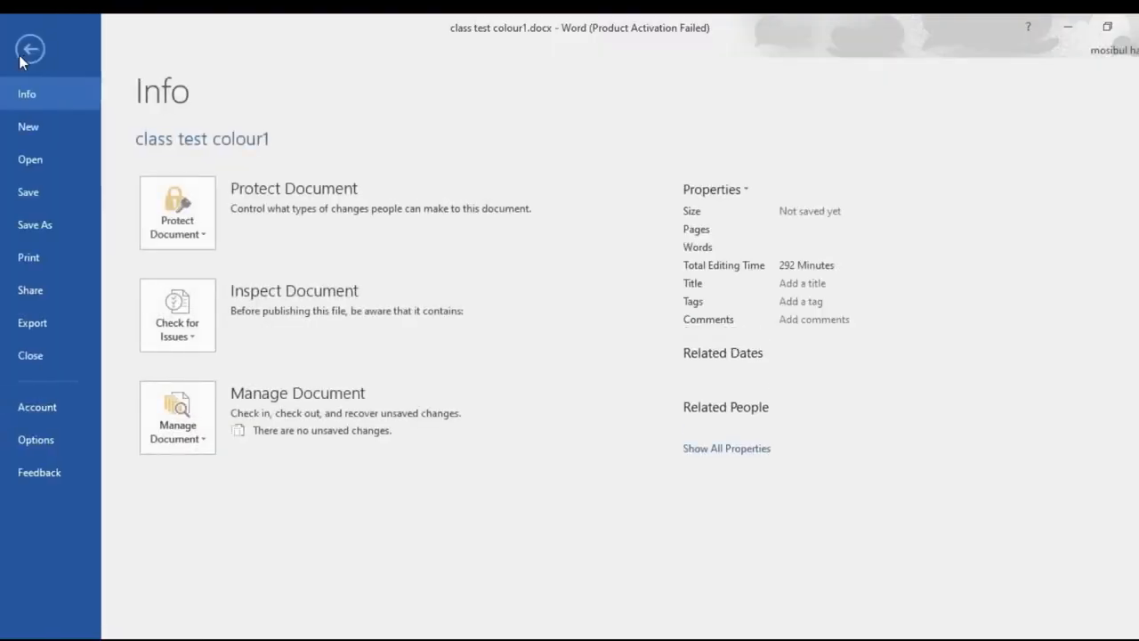
pyautogui.click(27, 192)
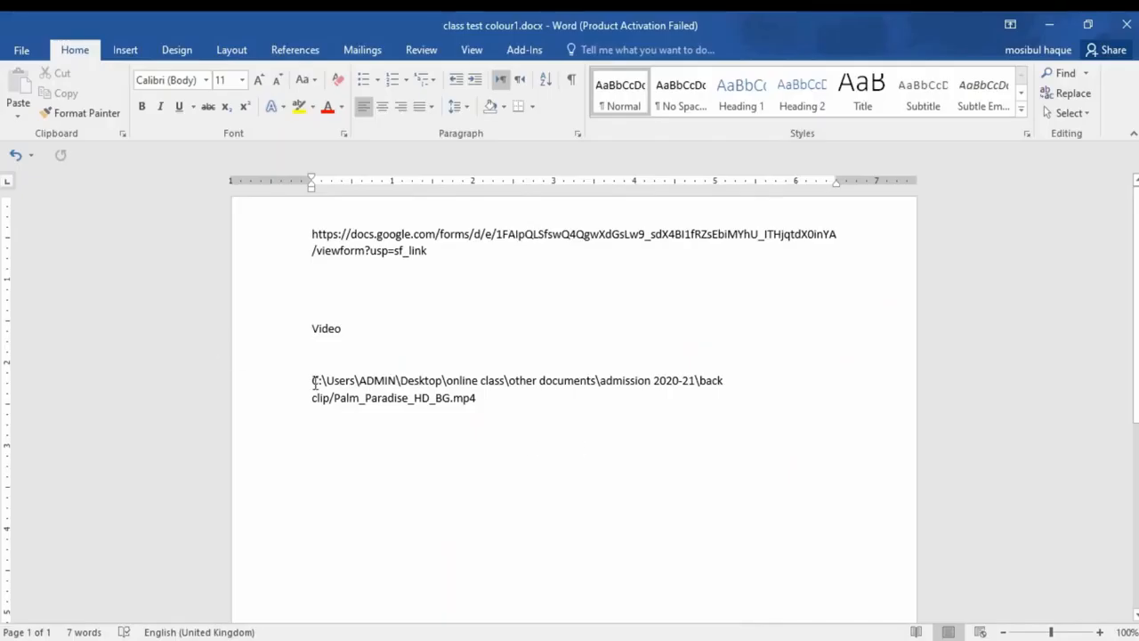
# Copy the Palm_Paradise_HD_BG.mp4 path from the document, open it in Chrome, pause the video and rewind it to the start.
pyautogui.moveTo(315, 383); pyautogui.dragTo(493, 402)
pyautogui.hotkey('ctrl', 'c')
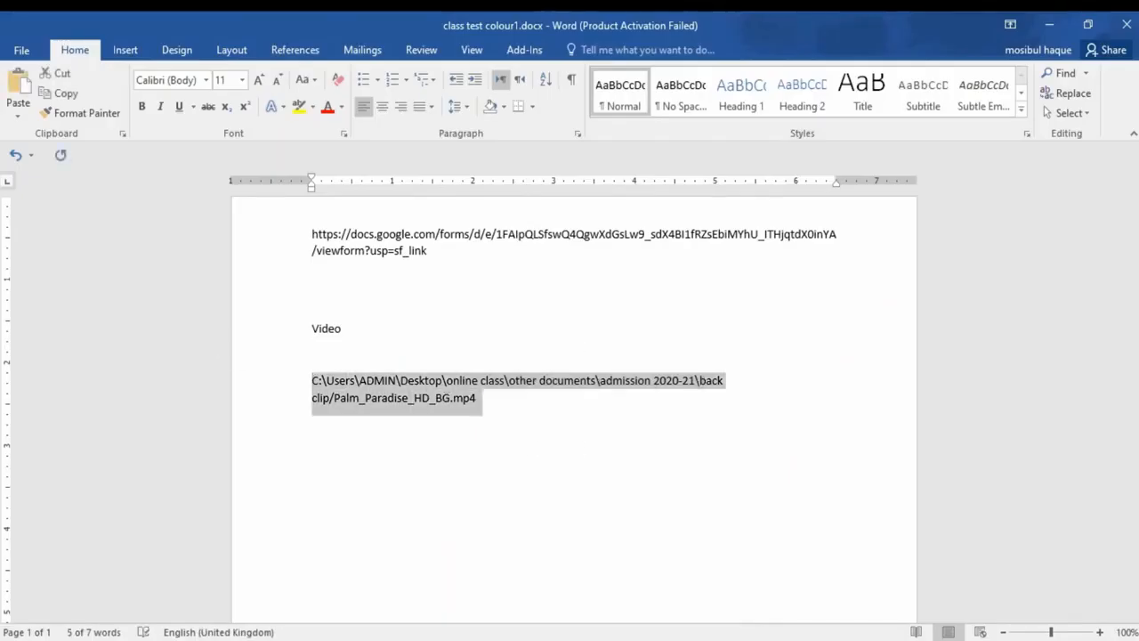
pyautogui.hotkey('alt', 'Tab')
pyautogui.click(267, 55)
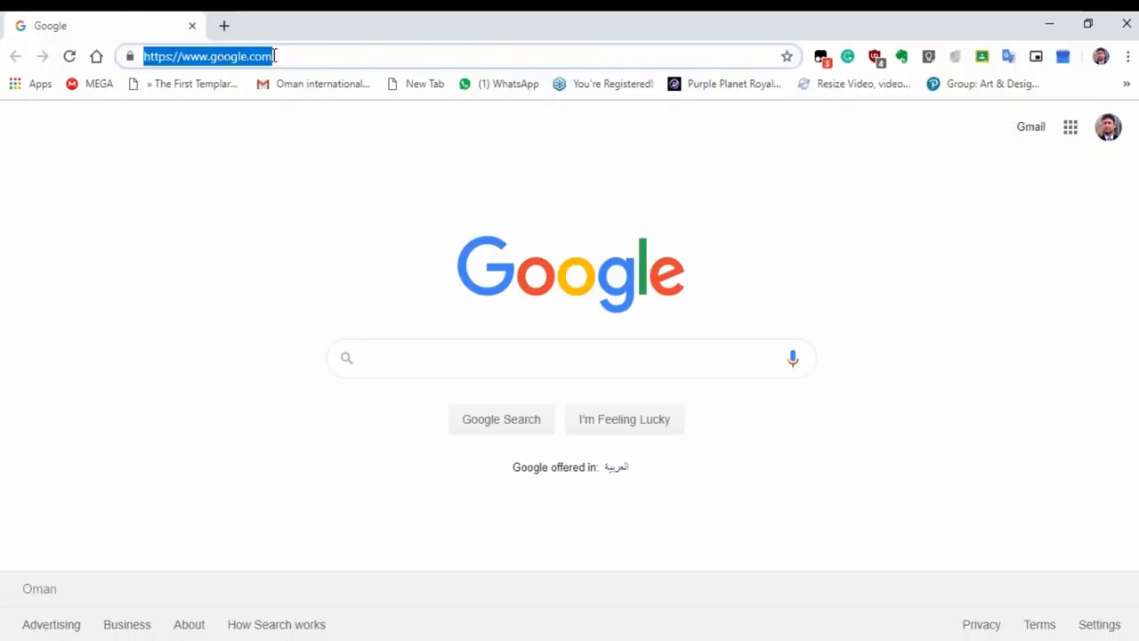
pyautogui.hotkey('ctrl', 'v')
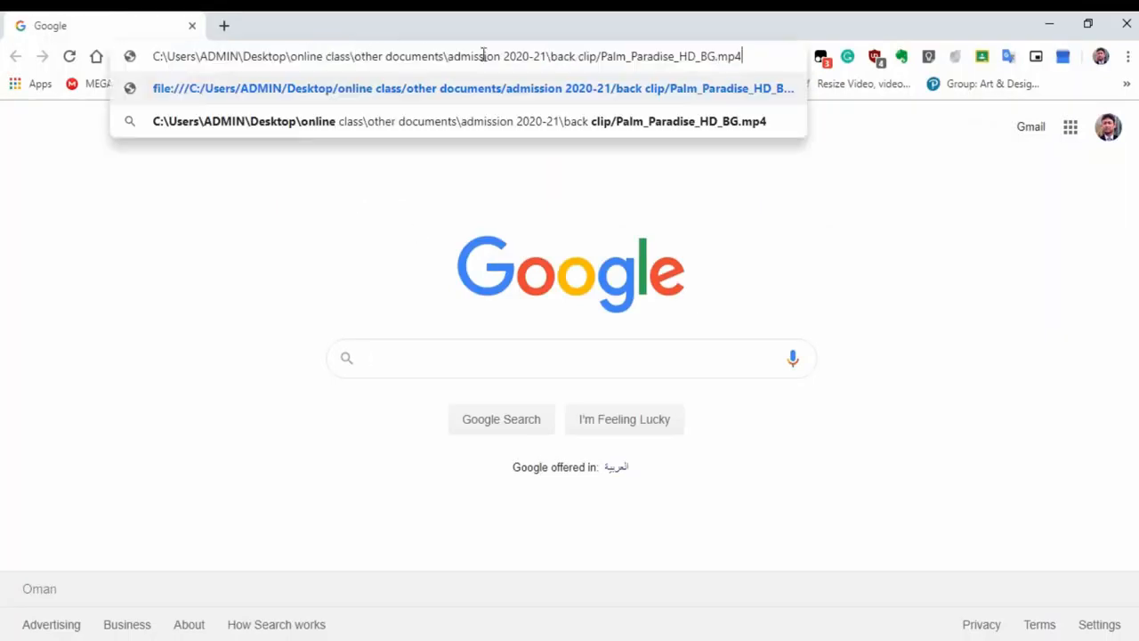
pyautogui.press('Return')
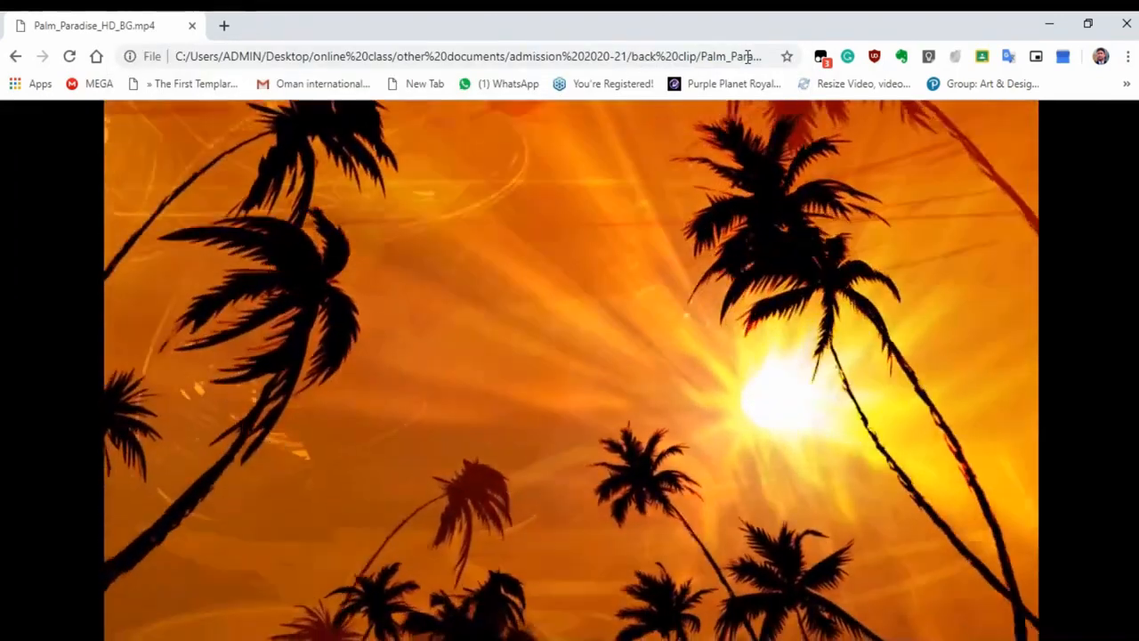
pyautogui.press('space')
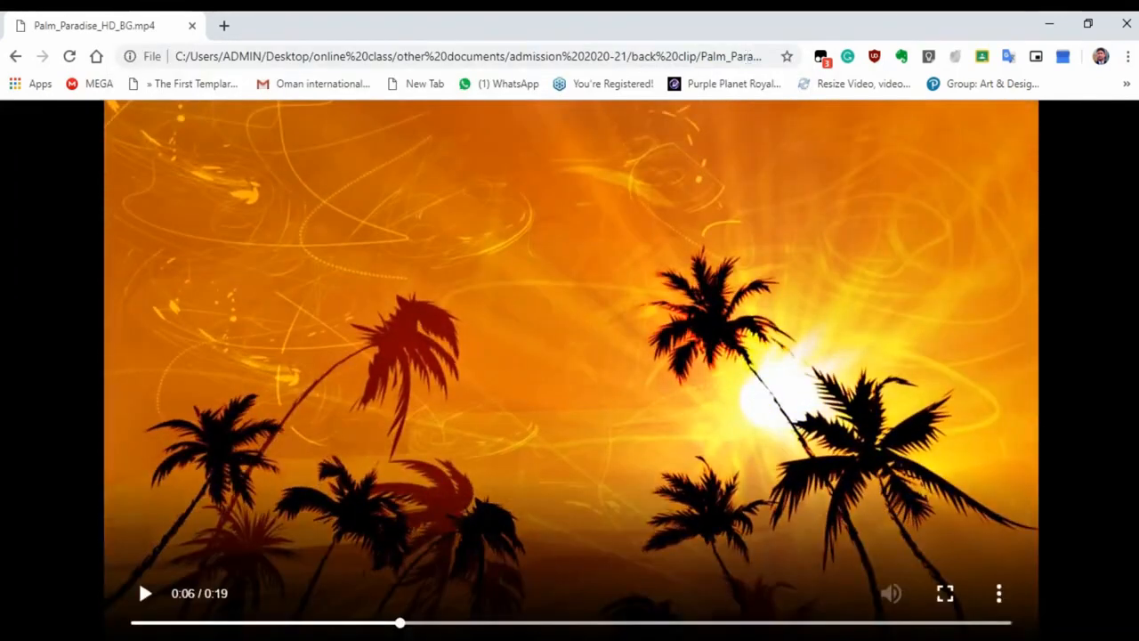
pyautogui.moveTo(402, 626); pyautogui.dragTo(138, 628)
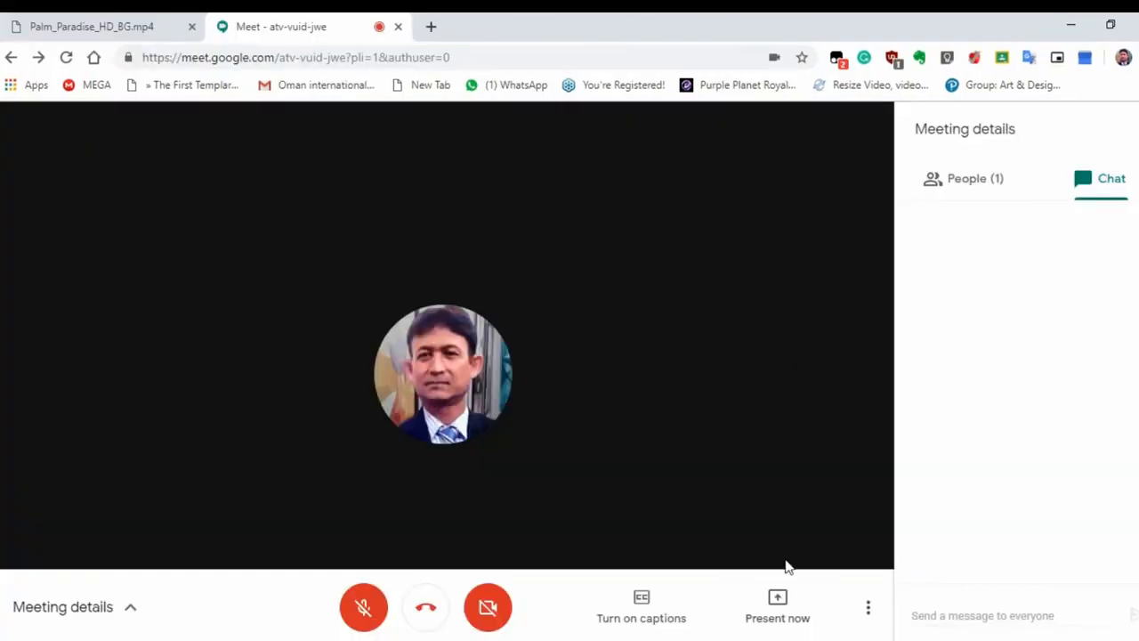
# Present the Palm_Paradise_HD_BG.mp4 Chrome tab with shared audio in the Google Meet call and play the video.
pyautogui.click(778, 606)
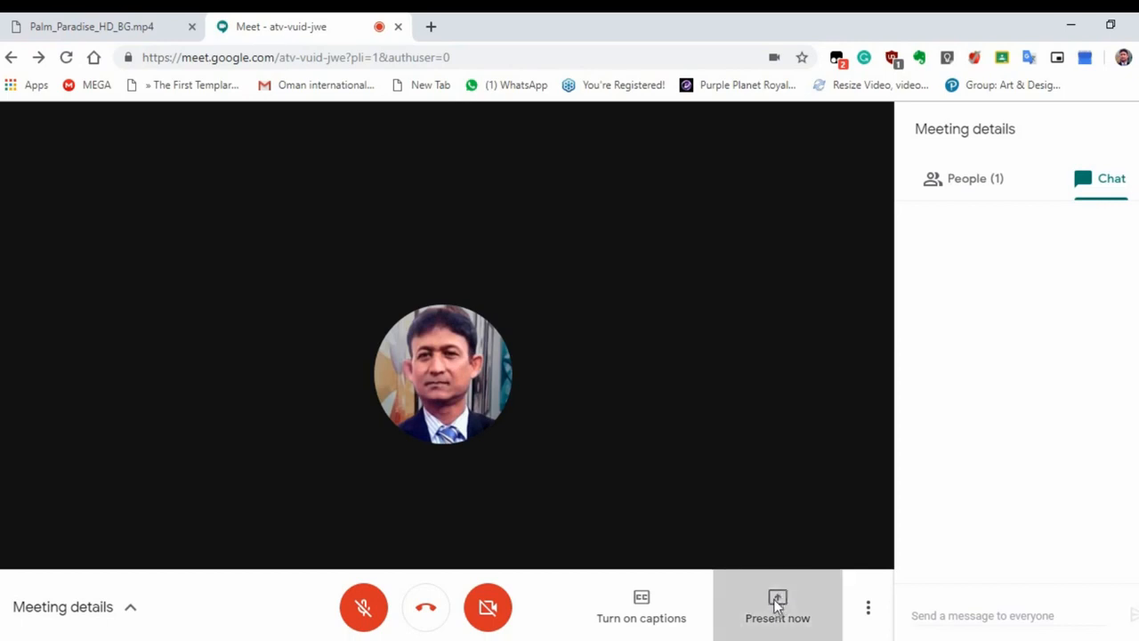
pyautogui.click(759, 521)
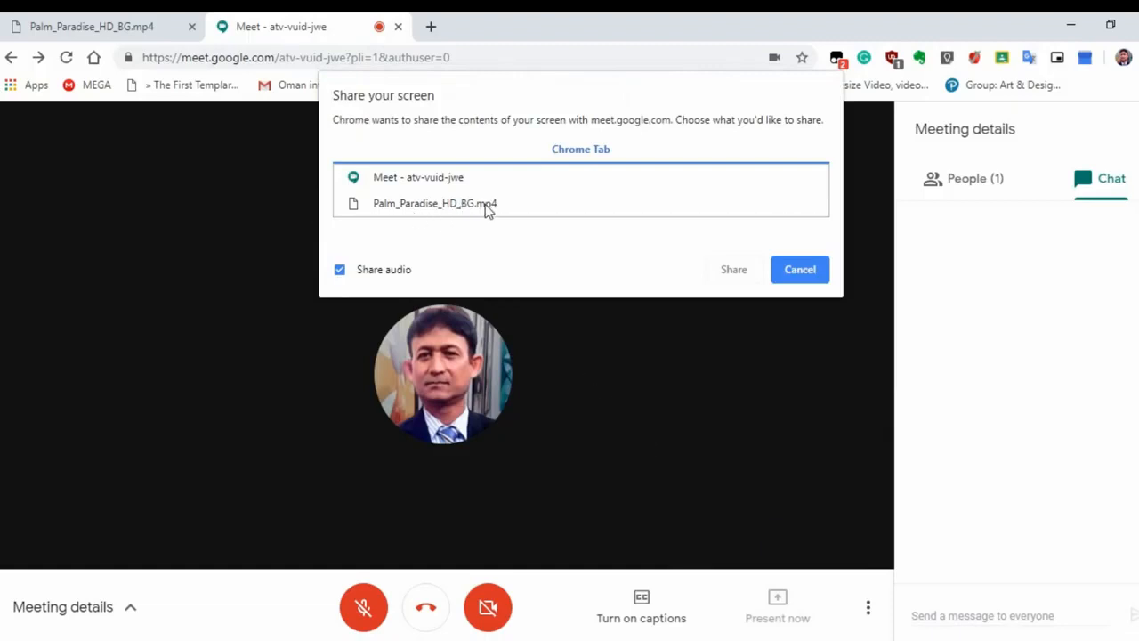
pyautogui.click(405, 210)
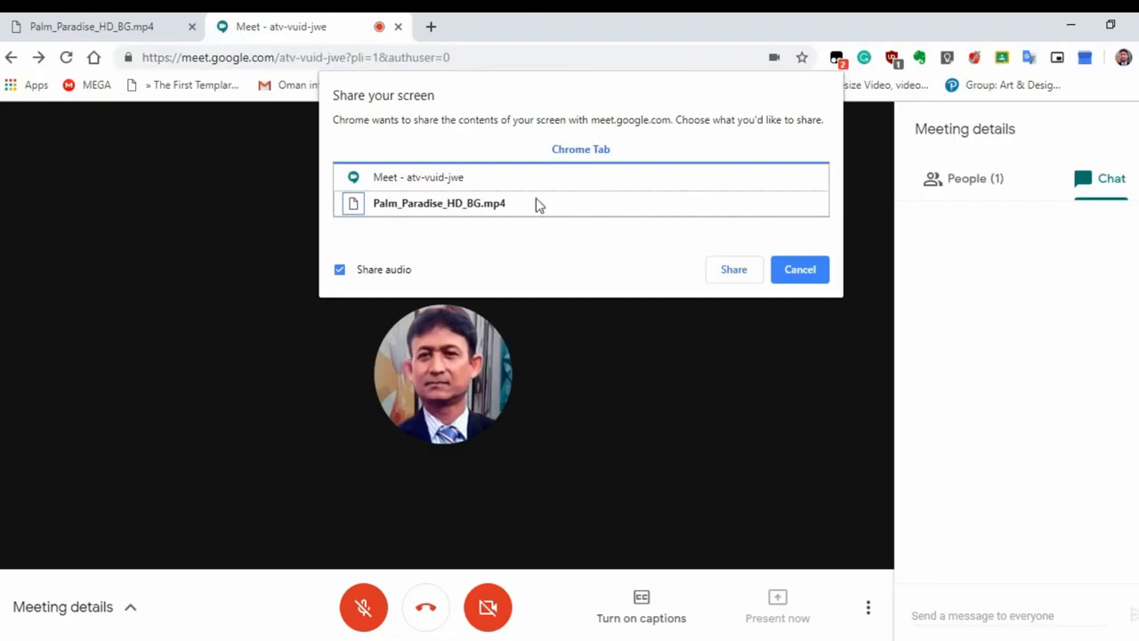
pyautogui.click(732, 270)
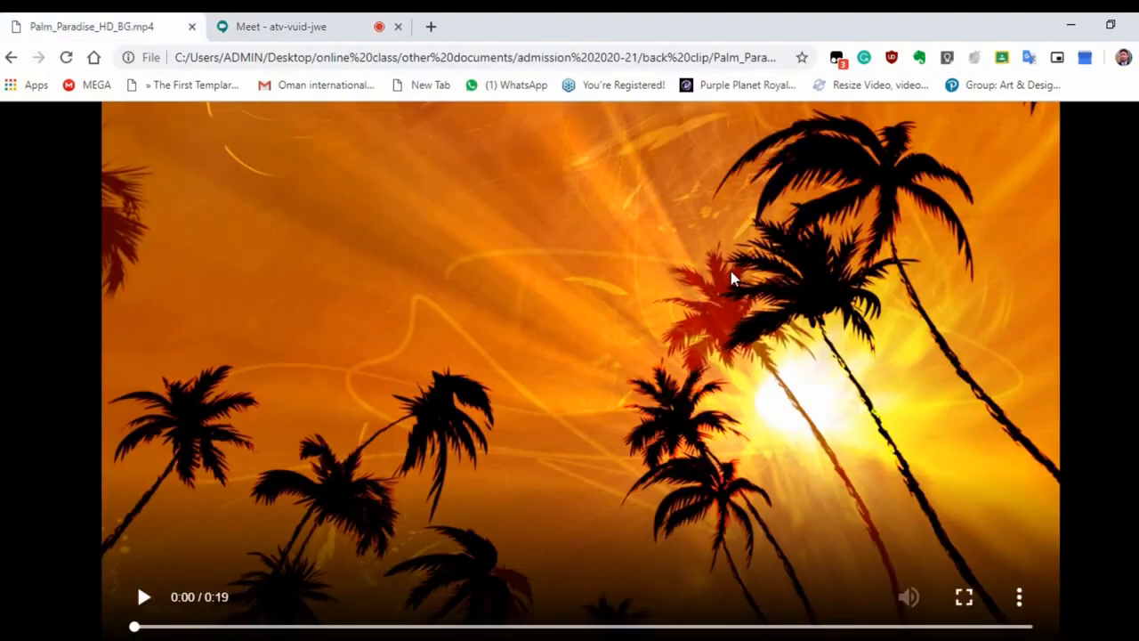
pyautogui.click(142, 600)
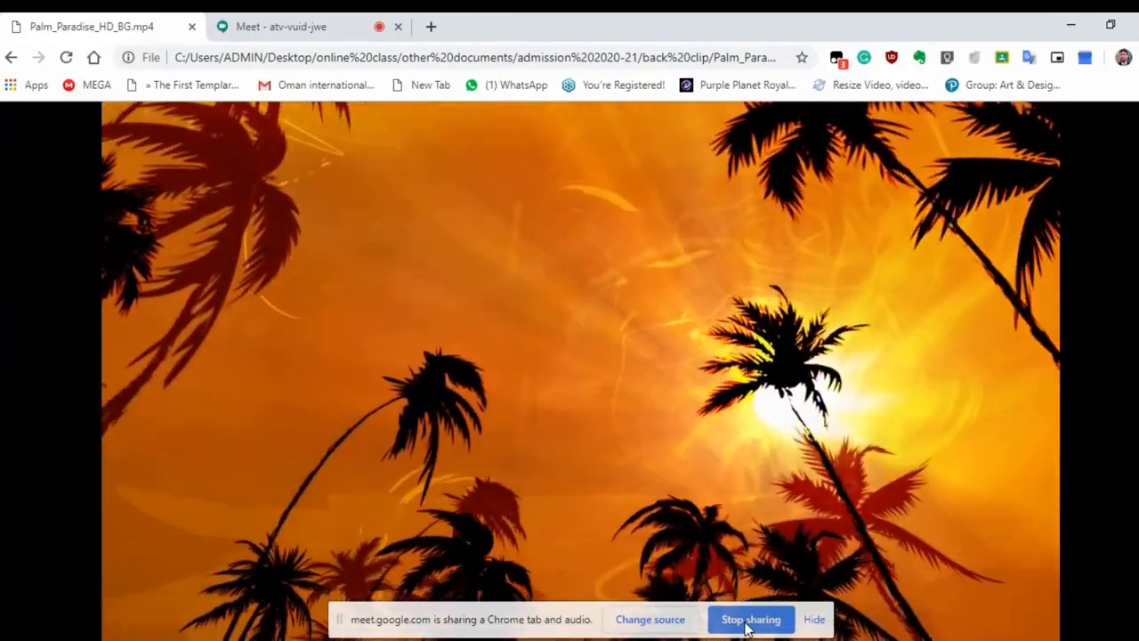
# Stop sharing the Palm_Paradise_HD_BG.mp4 tab with the Meet call and pause the video.
pyautogui.click(747, 620)
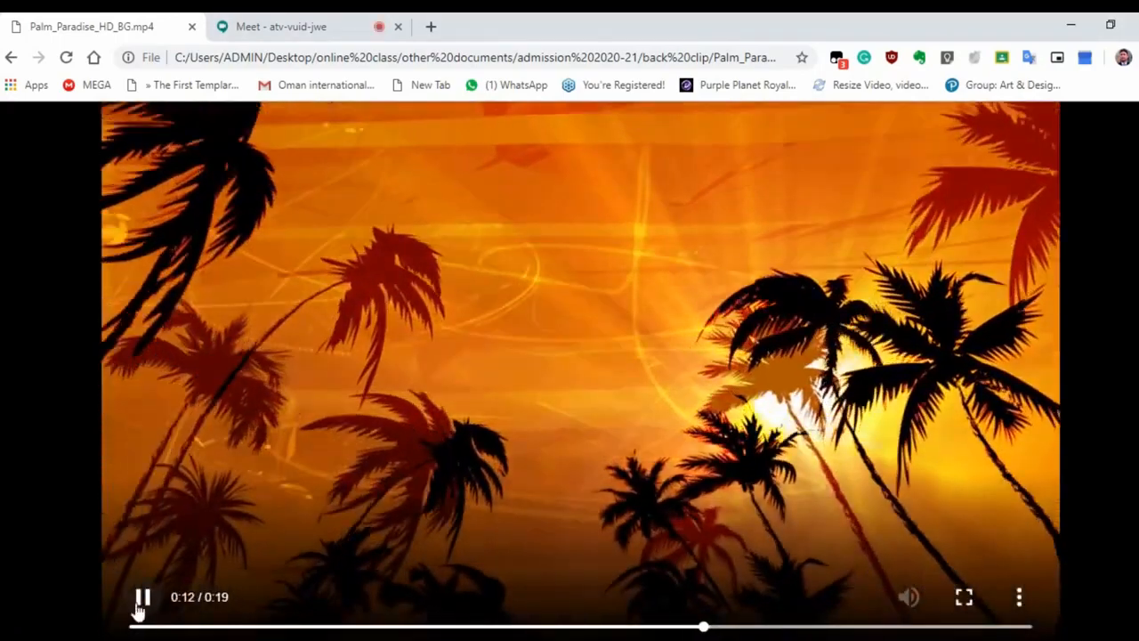
pyautogui.click(141, 599)
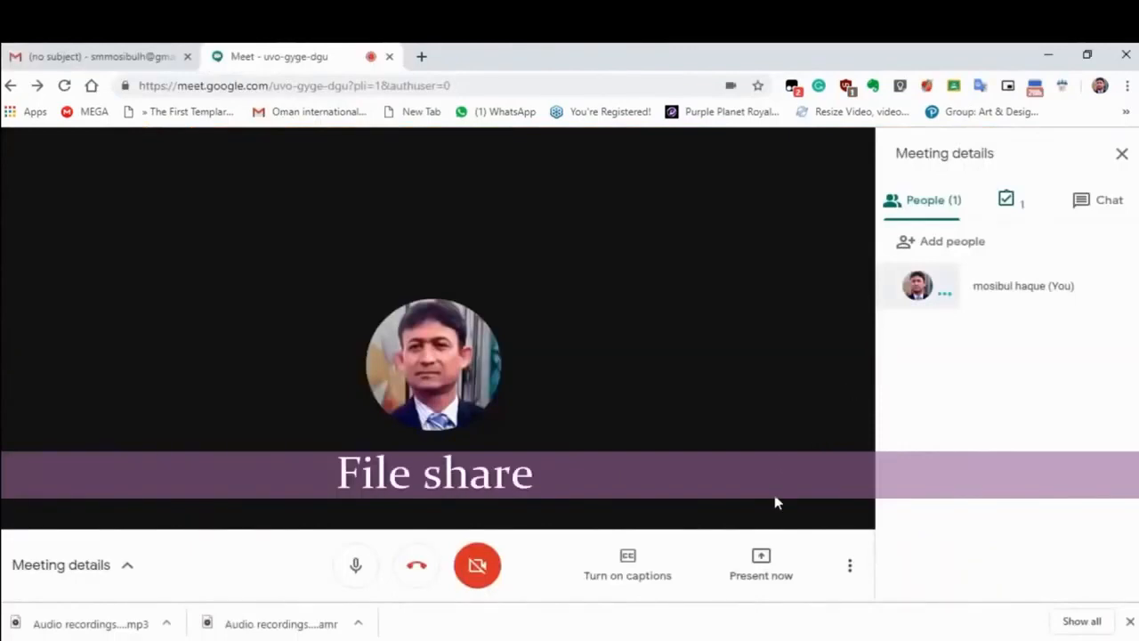
# Present the Art online class IX -07-06-2020 document window in the Google Meet call and show its perspective lesson.
pyautogui.click(761, 563)
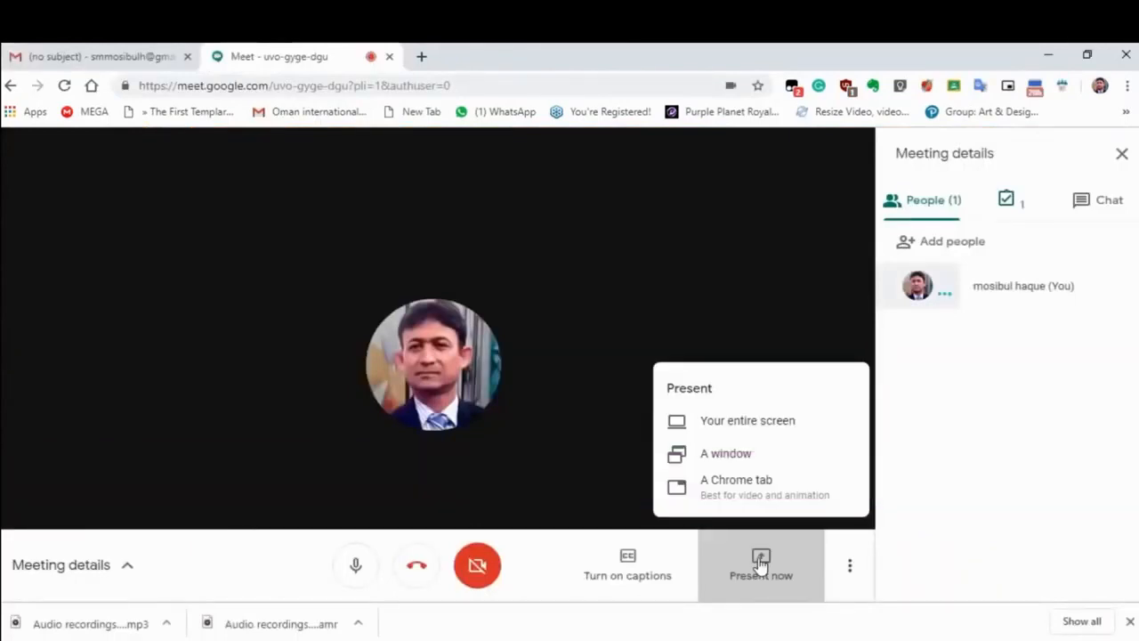
pyautogui.click(728, 454)
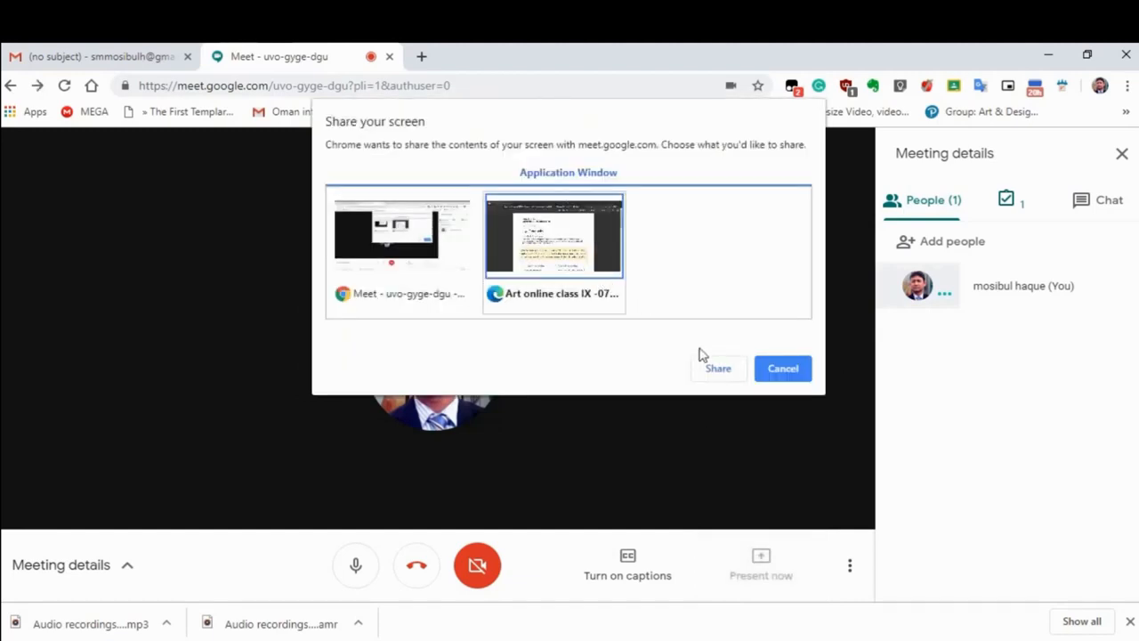
pyautogui.click(727, 375)
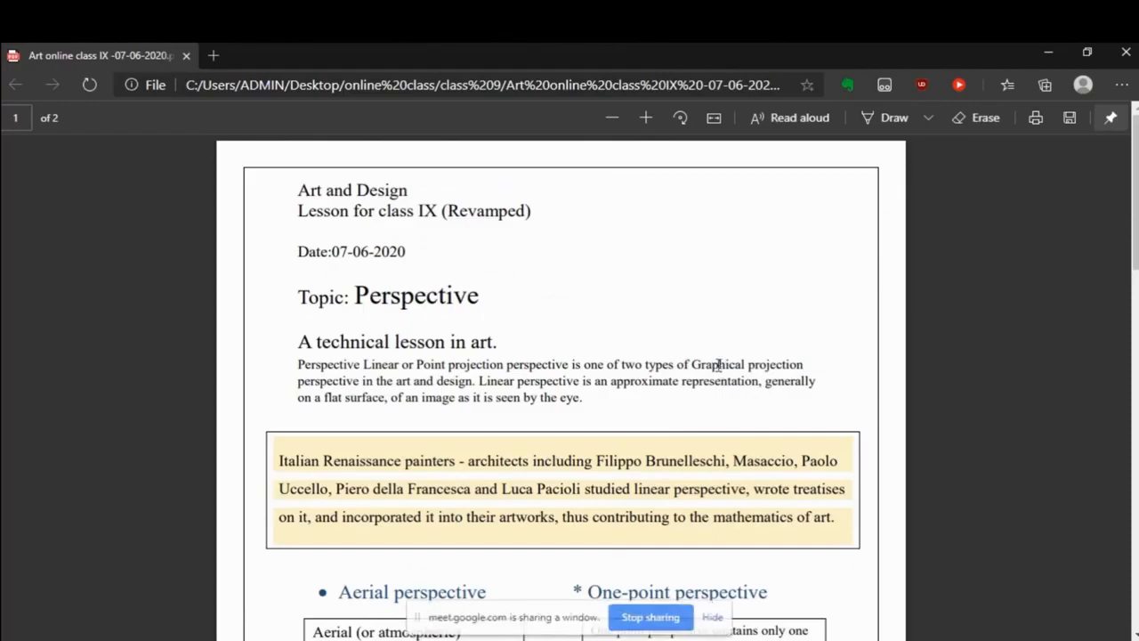
pyautogui.scroll(-5, 569, 374)
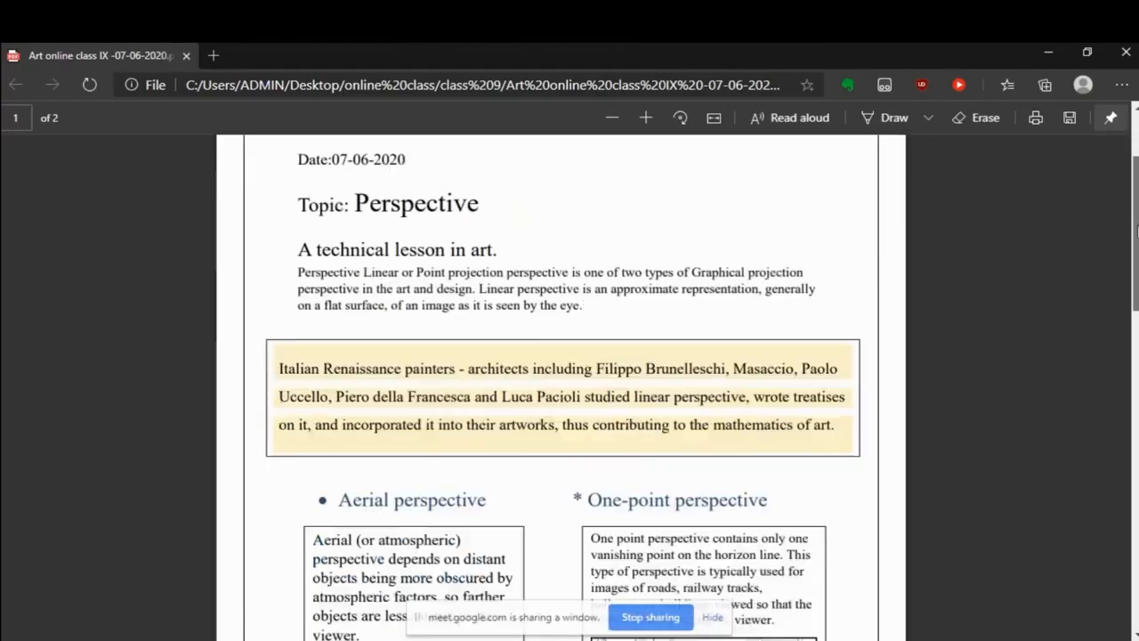
pyautogui.scroll(-4, 570, 382)
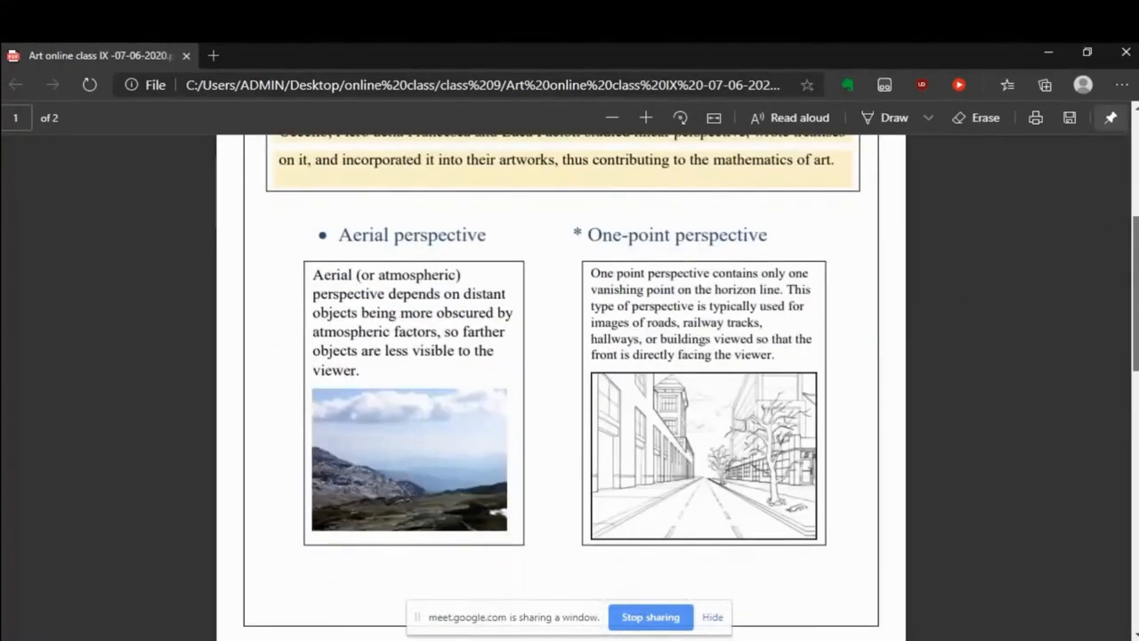
pyautogui.scroll(5, 570, 383)
pyautogui.scroll(3, 561, 387)
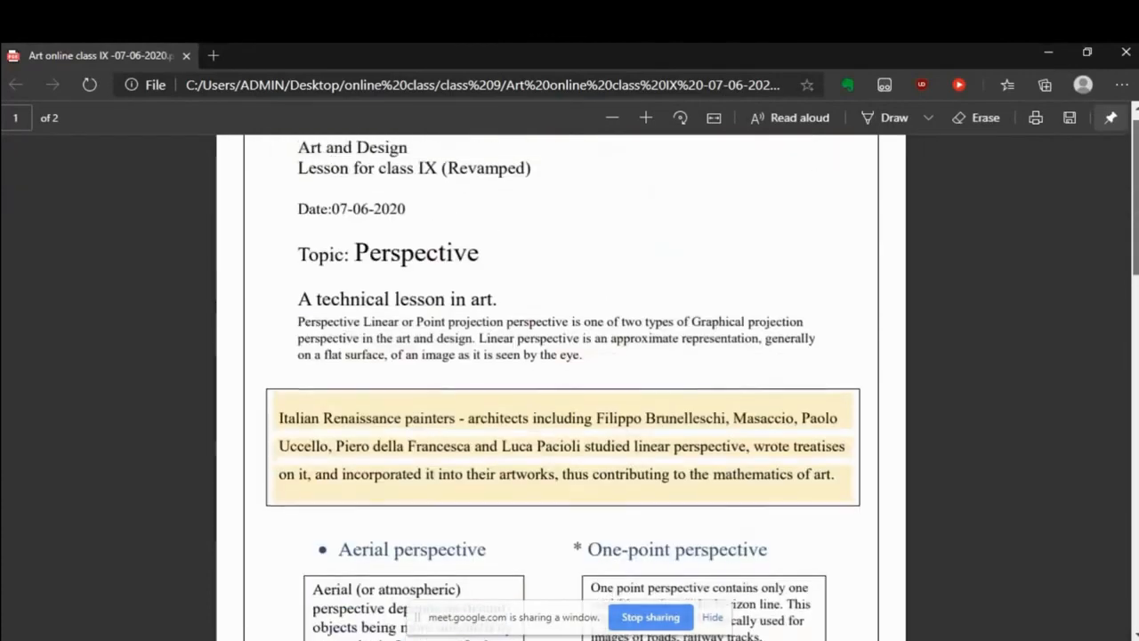
# Stop sharing the Art online class IX document window and close it.
pyautogui.click(651, 616)
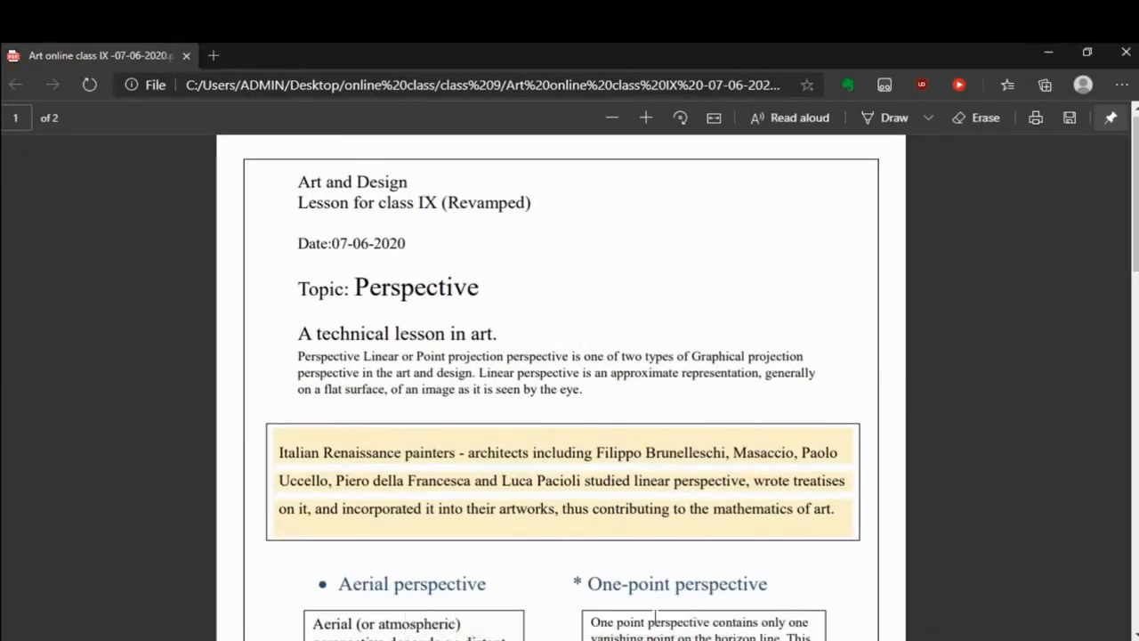
pyautogui.click(1123, 55)
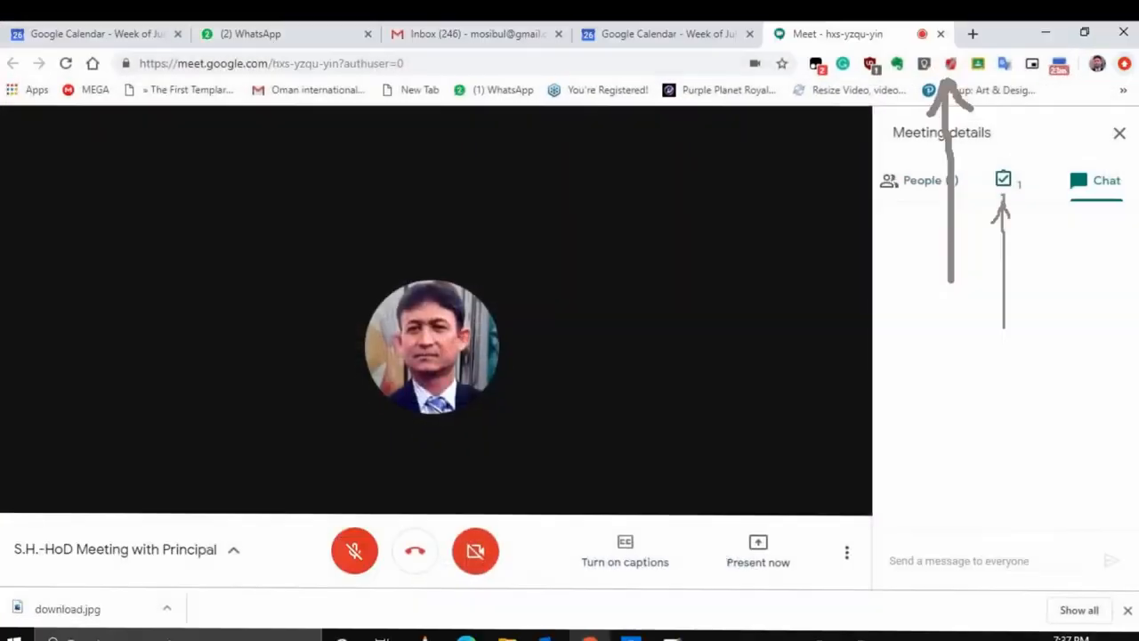